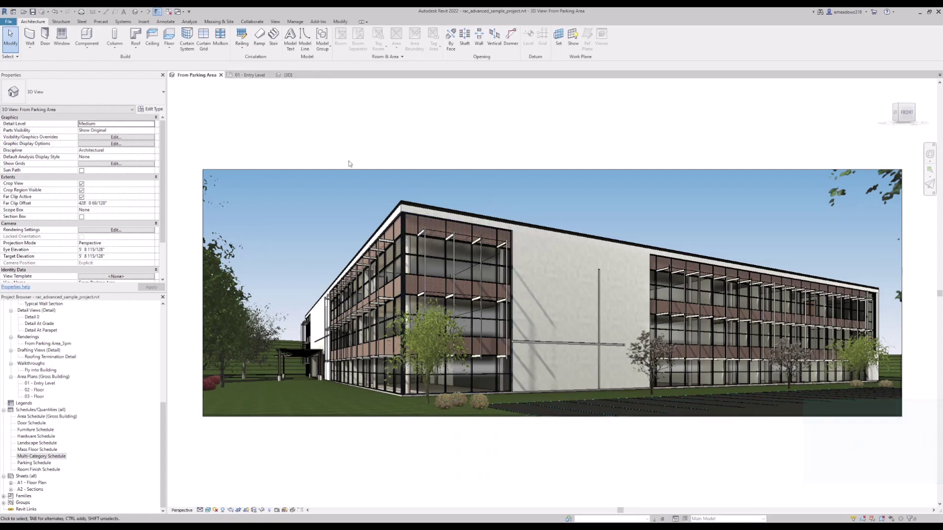
Step: Draw a short vertical wall on the 01 - Entry Level floor plan with WA
{"action": "left_click", "coordinate": [248, 75]}
{"action": "middle_click_drag", "start_coordinate": [601, 242], "coordinate": [580, 272]}
{"action": "key", "text": "w"}
{"action": "key", "text": "a"}
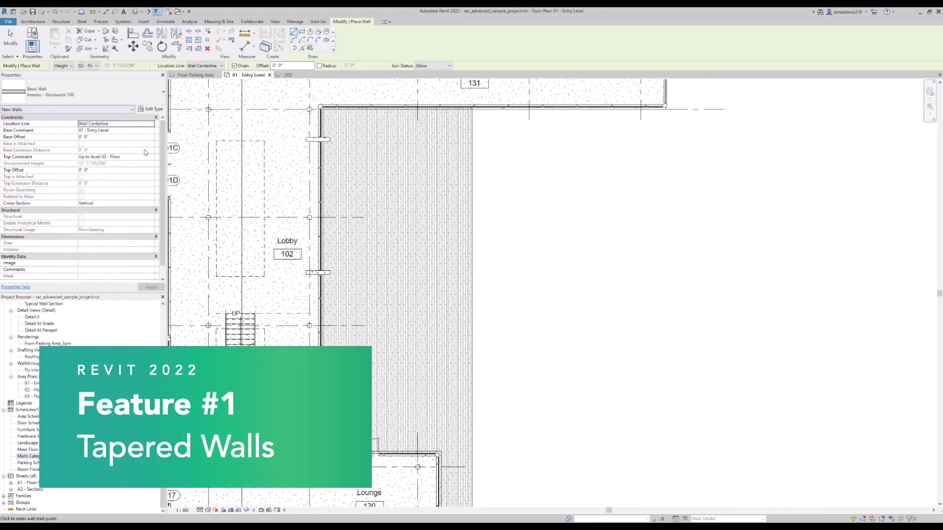
{"action": "left_click", "coordinate": [535, 211]}
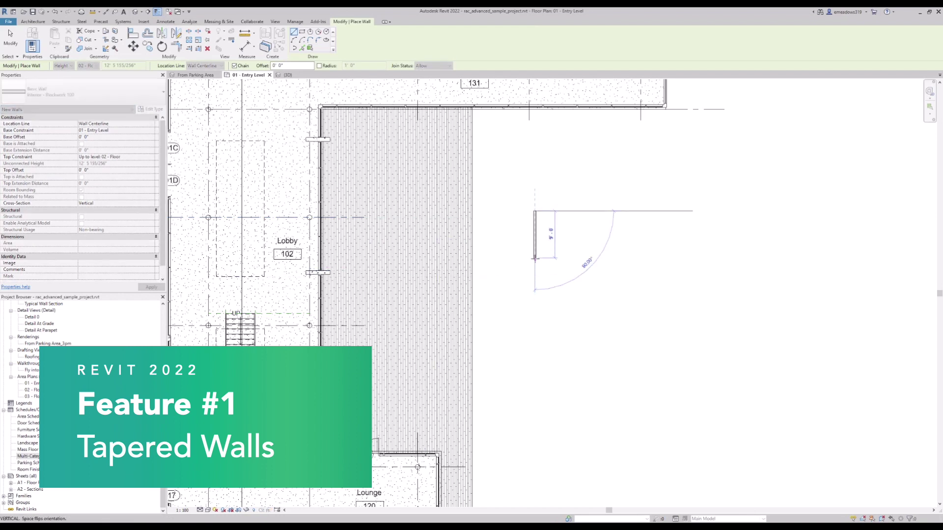
{"action": "left_click", "coordinate": [535, 258]}
{"action": "key", "text": "Escape"}
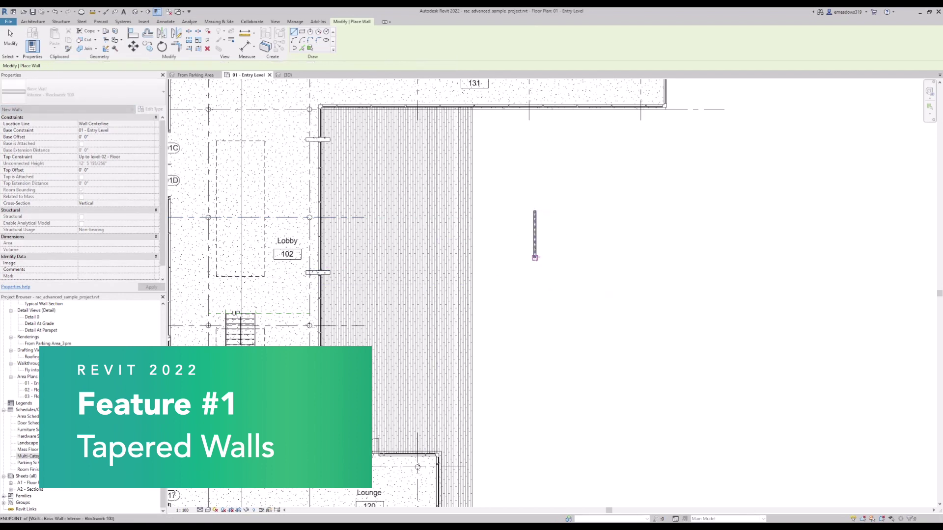
{"action": "key", "text": "Escape"}
Step: Open a BX section-box 3D view around the wall and enlarge the box upward and right
{"action": "left_click", "coordinate": [535, 237]}
{"action": "key", "text": "b"}
{"action": "key", "text": "x"}
{"action": "scroll", "coordinate": [424, 199], "scroll_direction": "up", "scroll_amount": 5}
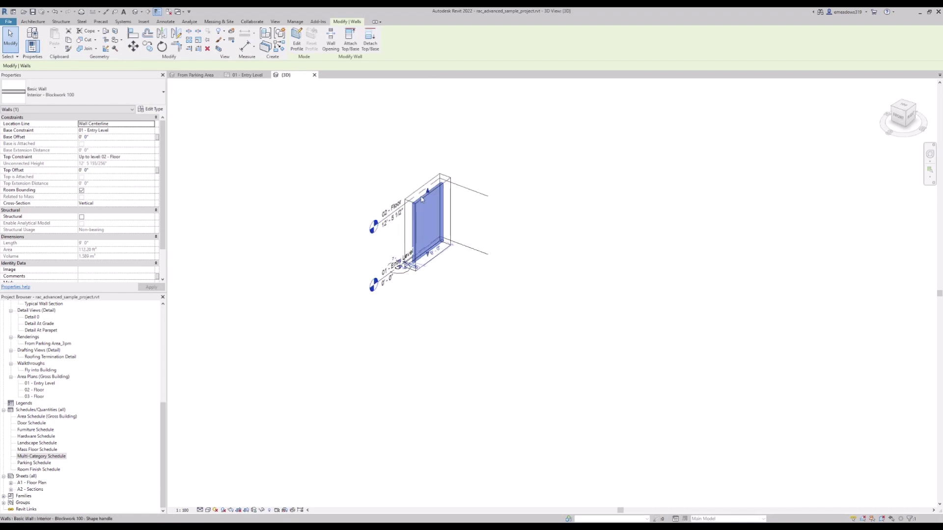
{"action": "key", "text": "Escape"}
{"action": "left_click", "coordinate": [427, 192]}
{"action": "left_click_drag", "start_coordinate": [427, 189], "coordinate": [427, 161]}
{"action": "left_click_drag", "start_coordinate": [422, 207], "coordinate": [500, 236]}
{"action": "left_click", "coordinate": [410, 302]}
{"action": "scroll", "coordinate": [418, 201], "scroll_direction": "up", "scroll_amount": 3}
Step: Set the wall's Cross-Section to Slanted with a 5° angle from vertical
{"action": "left_click", "coordinate": [418, 202]}
{"action": "scroll", "coordinate": [417, 202], "scroll_direction": "up", "scroll_amount": 1}
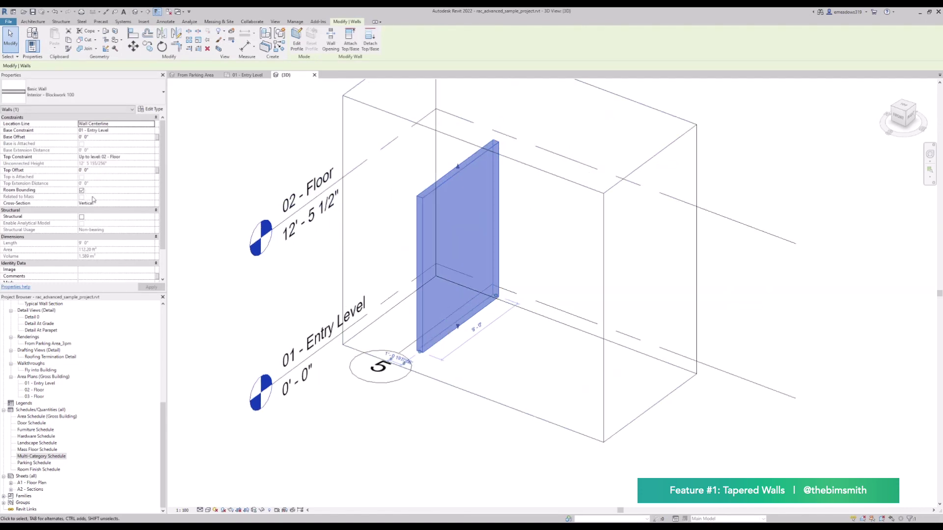
{"action": "left_click", "coordinate": [150, 204]}
{"action": "left_click", "coordinate": [152, 204]}
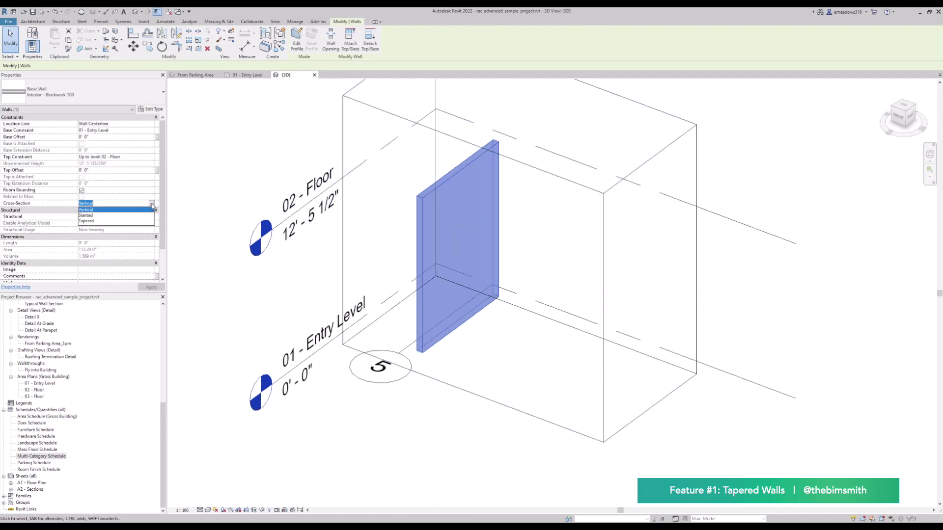
{"action": "left_click", "coordinate": [86, 216]}
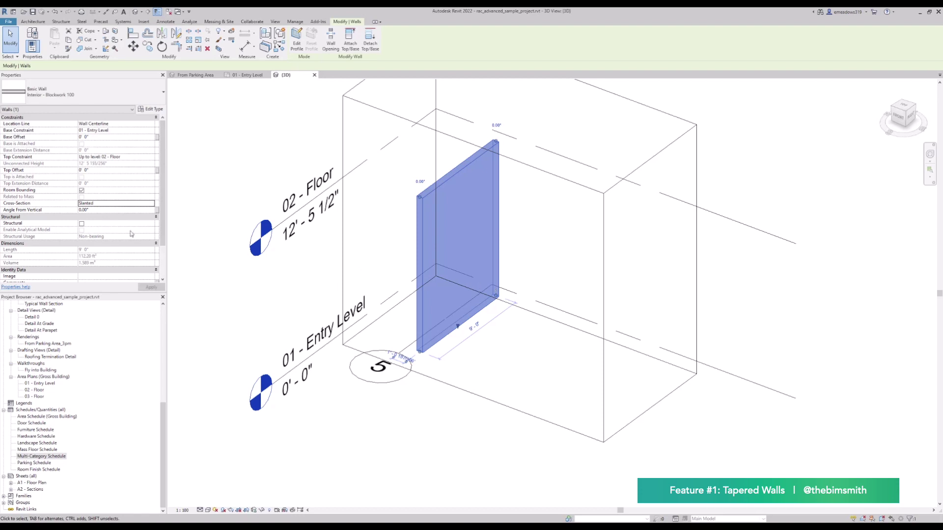
{"action": "left_click", "coordinate": [108, 211]}
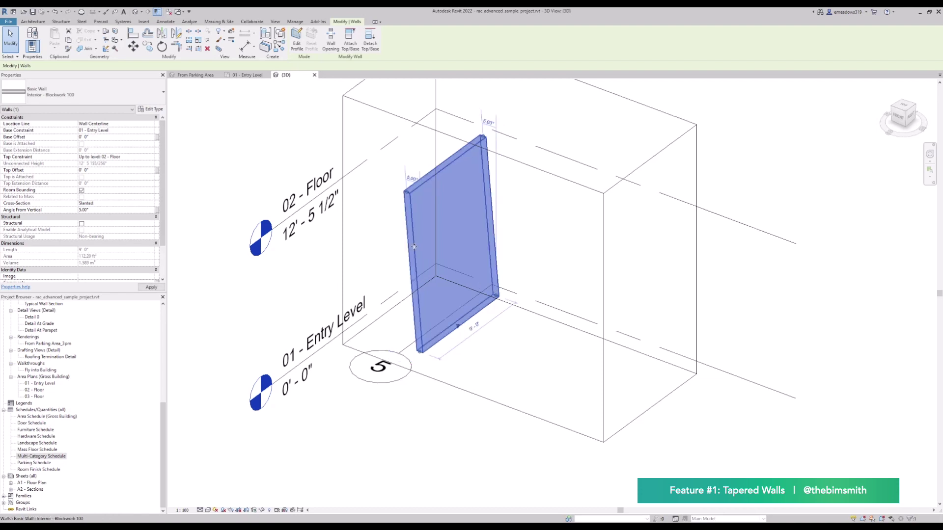
{"action": "left_click", "coordinate": [192, 168]}
{"action": "middle_click_drag", "start_coordinate": [509, 202], "coordinate": [579, 246]}
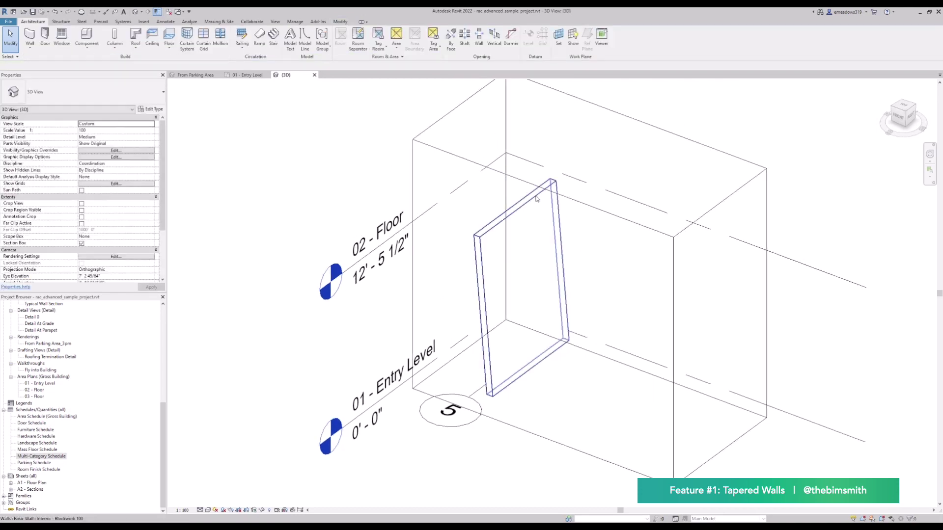
{"action": "left_click", "coordinate": [536, 198]}
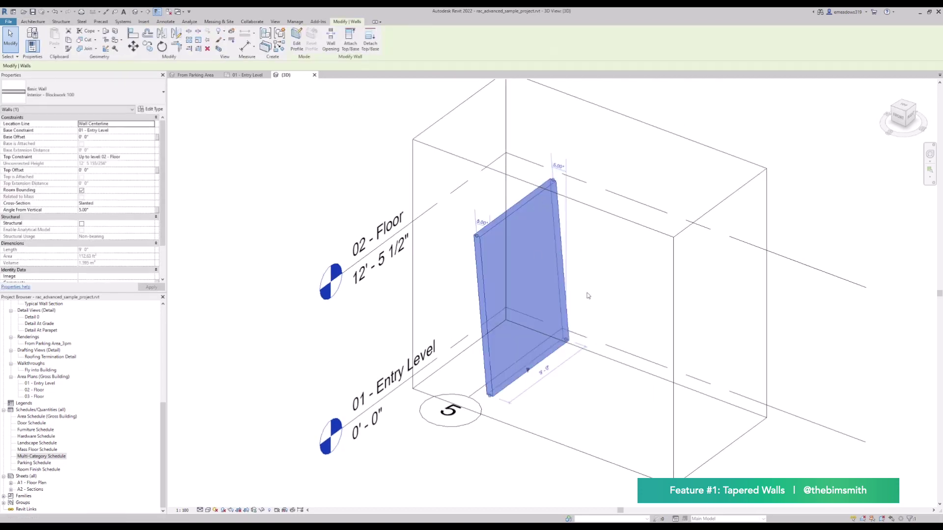
{"action": "left_click", "coordinate": [153, 205]}
Step: Switch the wall's Cross-Section to Tapered, review its type structure unchanged, and tick Override Type Properties
{"action": "left_click", "coordinate": [98, 223]}
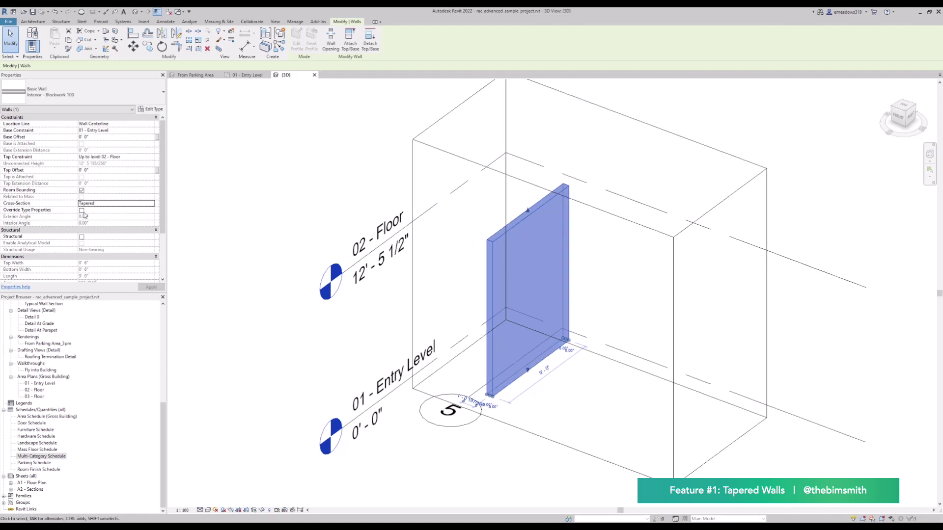
{"action": "left_click", "coordinate": [151, 109]}
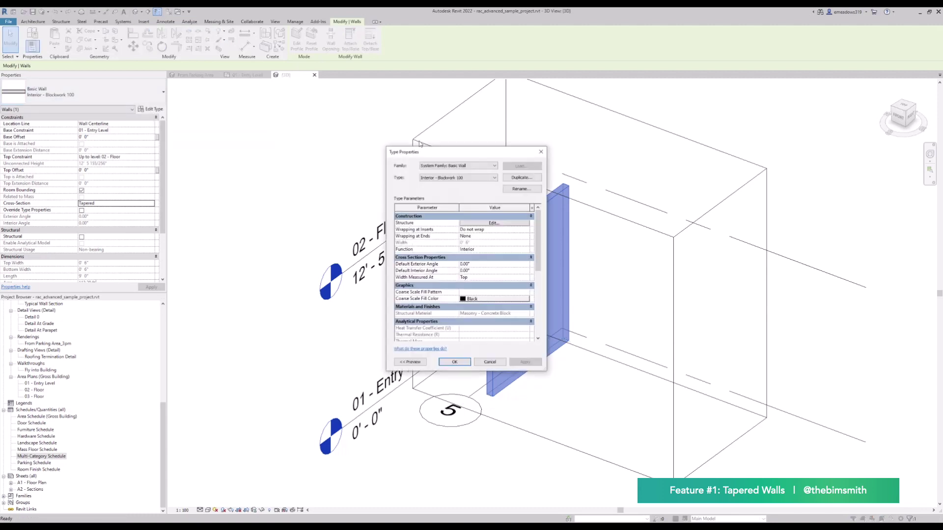
{"action": "left_click", "coordinate": [495, 224]}
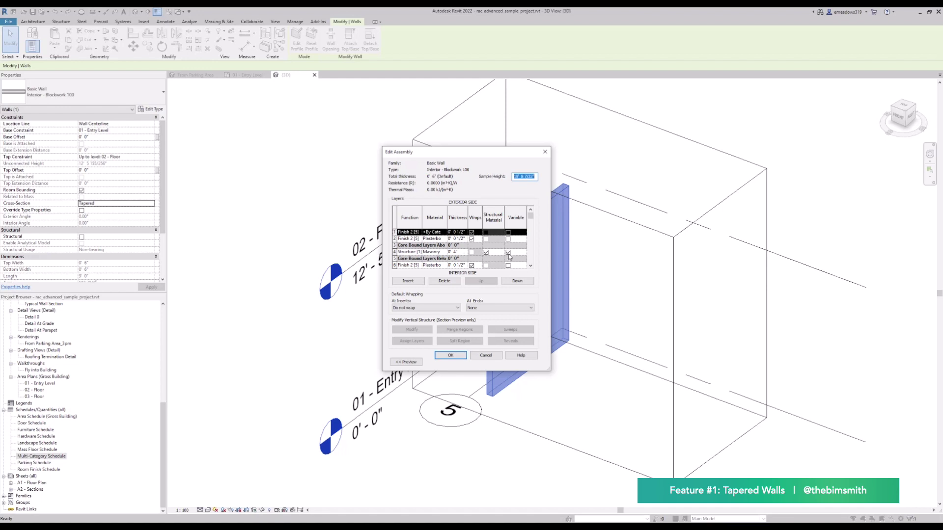
{"action": "left_click", "coordinate": [486, 356]}
{"action": "left_click", "coordinate": [491, 362]}
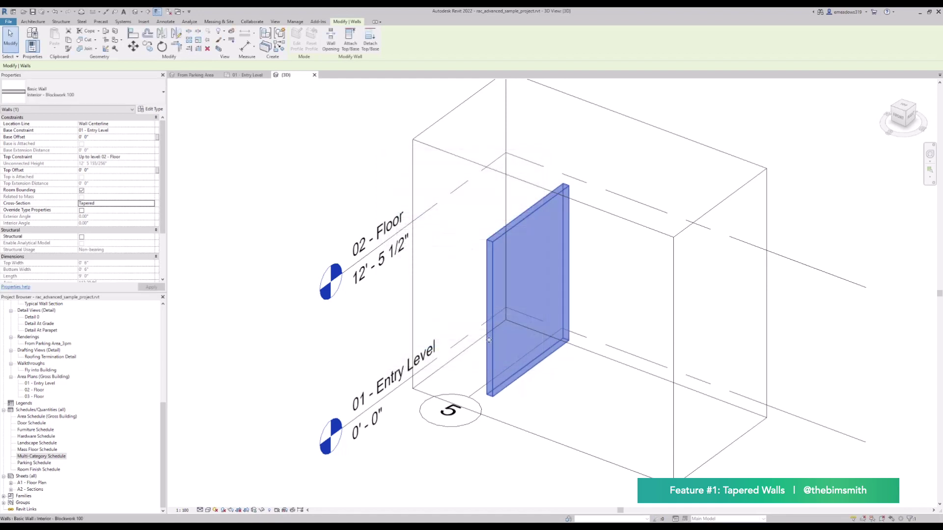
{"action": "left_click", "coordinate": [82, 210]}
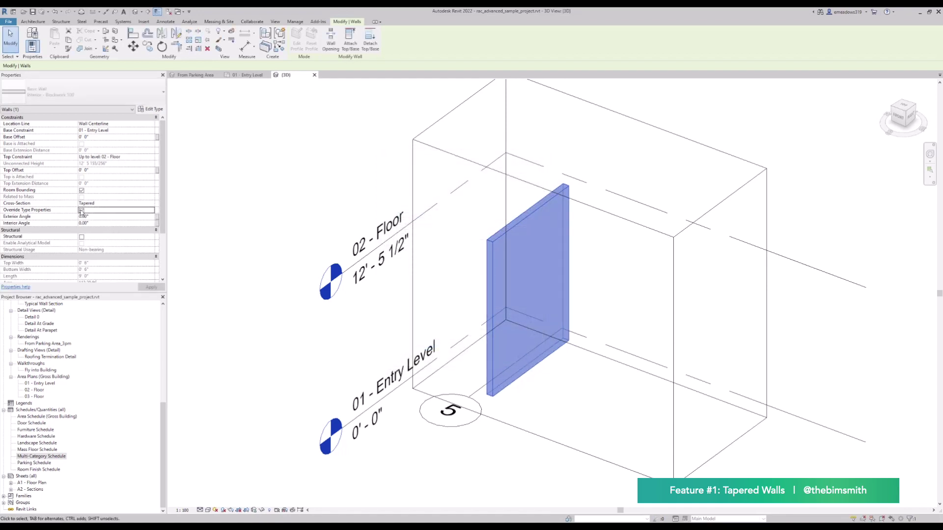
Step: Drag the wall's face angle controls to slant its exterior and interior faces
{"action": "scroll", "coordinate": [487, 397], "scroll_direction": "up", "scroll_amount": 5}
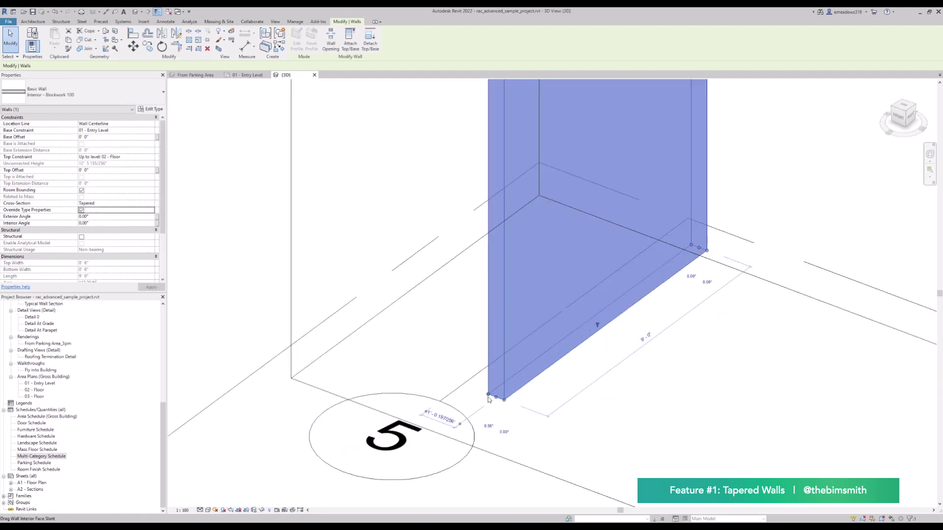
{"action": "left_click_drag", "start_coordinate": [505, 401], "coordinate": [539, 413]}
{"action": "left_click_drag", "start_coordinate": [488, 395], "coordinate": [432, 375]}
{"action": "scroll", "coordinate": [433, 384], "scroll_direction": "down", "scroll_amount": 5}
{"action": "left_click", "coordinate": [499, 298]}
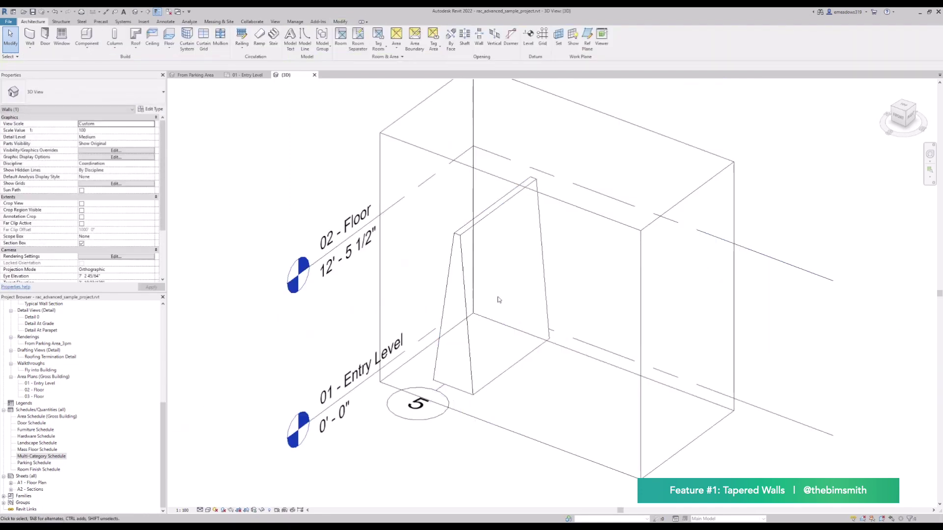
{"action": "middle_click_drag", "start_coordinate": [498, 298], "coordinate": [513, 329]}
{"action": "left_click", "coordinate": [481, 262]}
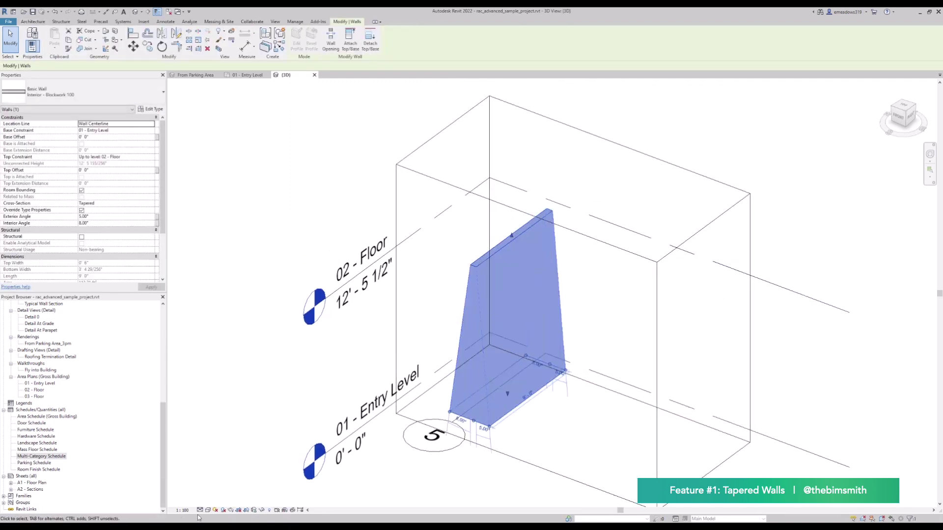
{"action": "left_click", "coordinate": [212, 497]}
Step: Set the tapered wall's face angle to 5° in Properties
{"action": "scroll", "coordinate": [477, 269], "scroll_direction": "up", "scroll_amount": 5}
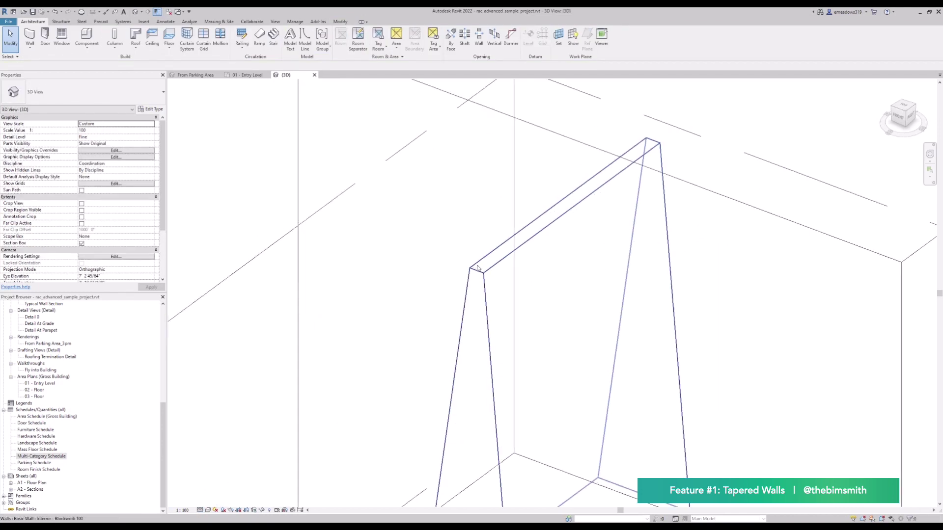
{"action": "left_click", "coordinate": [478, 269]}
{"action": "scroll", "coordinate": [477, 269], "scroll_direction": "down", "scroll_amount": 5}
{"action": "left_click", "coordinate": [103, 217]}
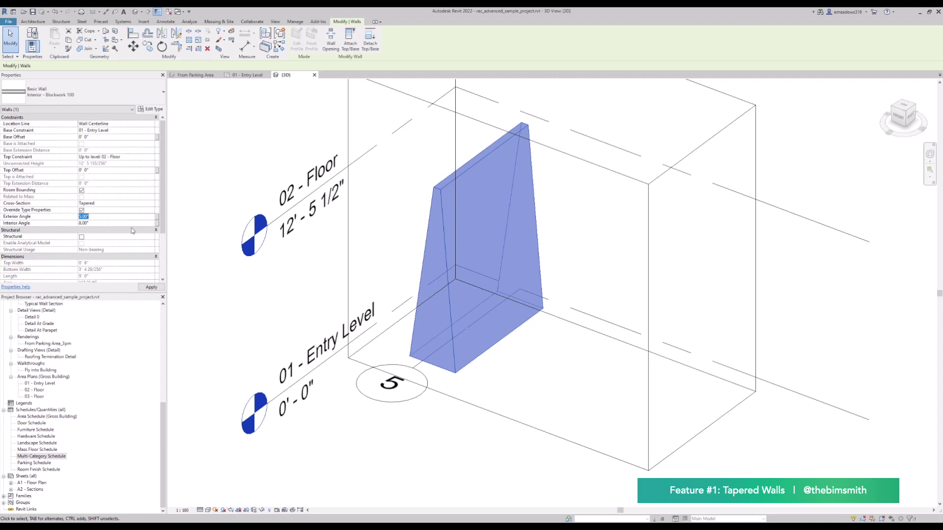
{"action": "type", "text": "5"}
{"action": "left_click", "coordinate": [503, 381]}
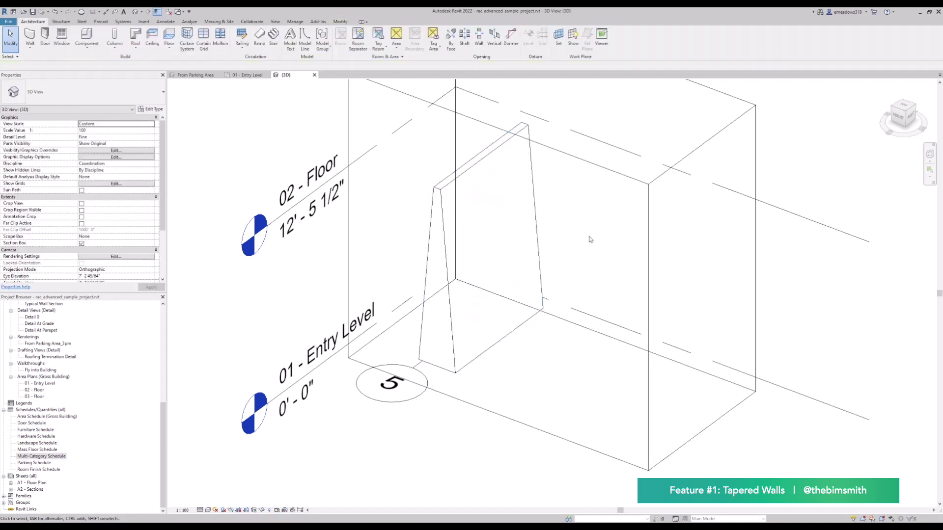
Step: Orbit to an isometric view of the tapered wall and deselect it
{"action": "left_click", "coordinate": [900, 117]}
{"action": "scroll", "coordinate": [501, 300], "scroll_direction": "up", "scroll_amount": 5}
{"action": "left_click", "coordinate": [501, 300]}
{"action": "scroll", "coordinate": [501, 300], "scroll_direction": "down", "scroll_amount": 3}
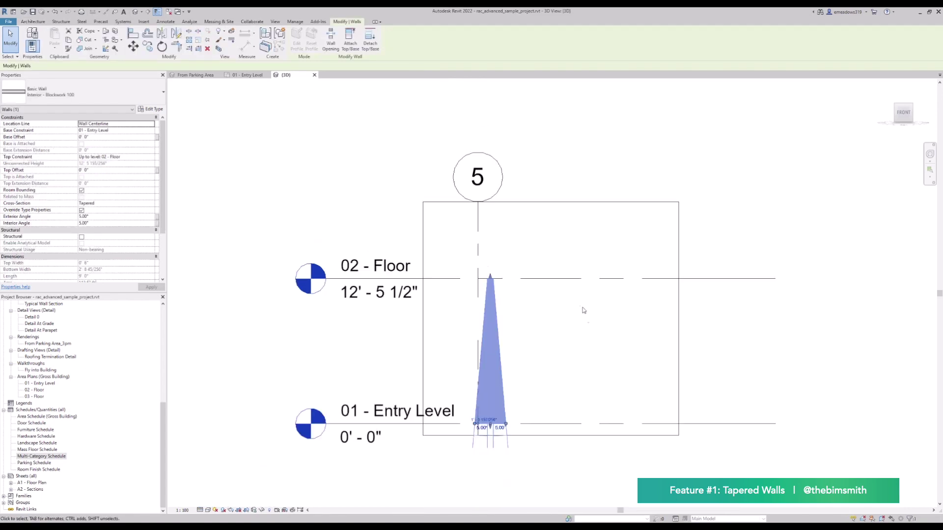
{"action": "middle_click_drag", "start_coordinate": [599, 348], "coordinate": [543, 344], "text": "shift"}
{"action": "left_click", "coordinate": [535, 345]}
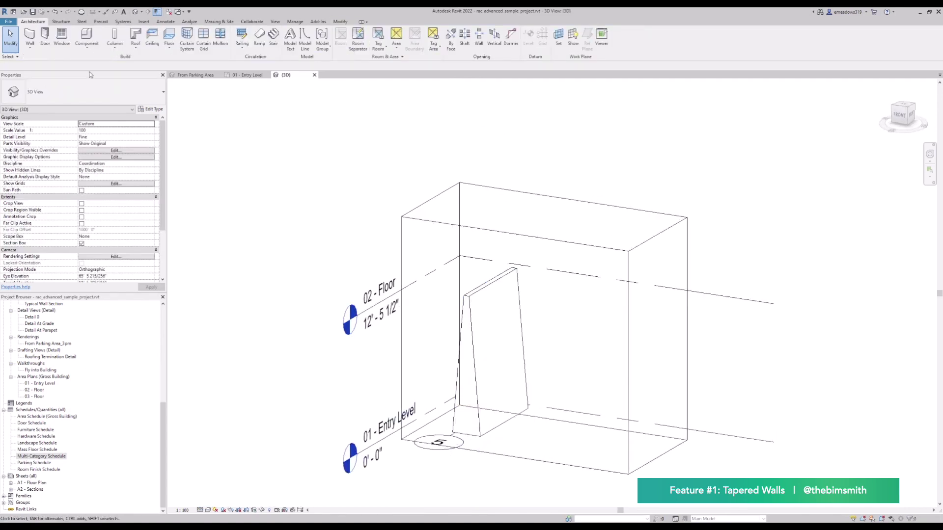
Step: Add a Wall: Sweep cornice along the top of the tapered wall
{"action": "left_click", "coordinate": [26, 47]}
{"action": "left_click", "coordinate": [41, 109]}
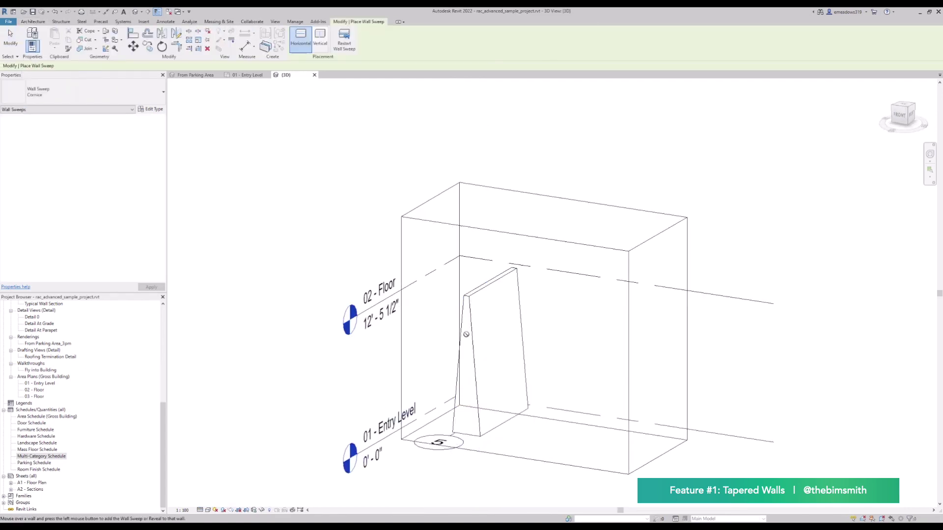
{"action": "left_click", "coordinate": [494, 303]}
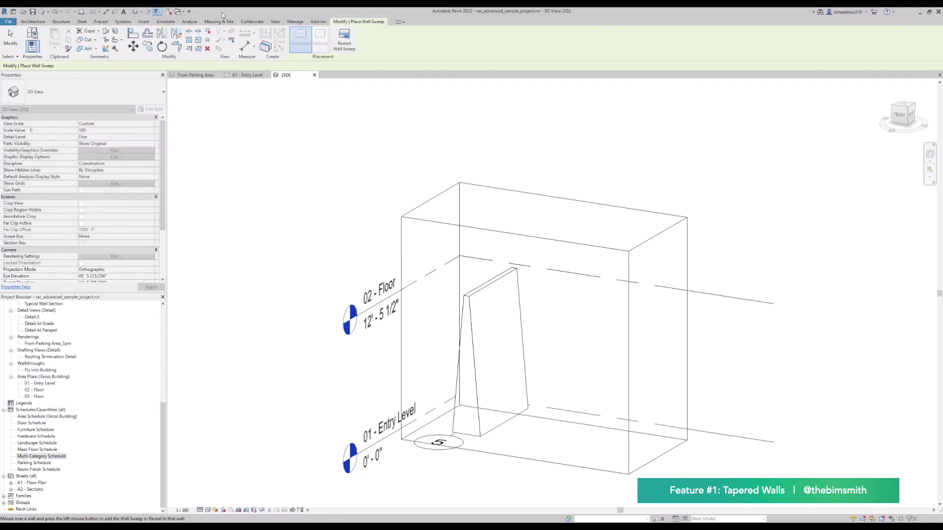
{"action": "left_click", "coordinate": [11, 40]}
Step: View the wall front-on and drag its exterior face control to tilt the base
{"action": "scroll", "coordinate": [476, 319], "scroll_direction": "up", "scroll_amount": 5}
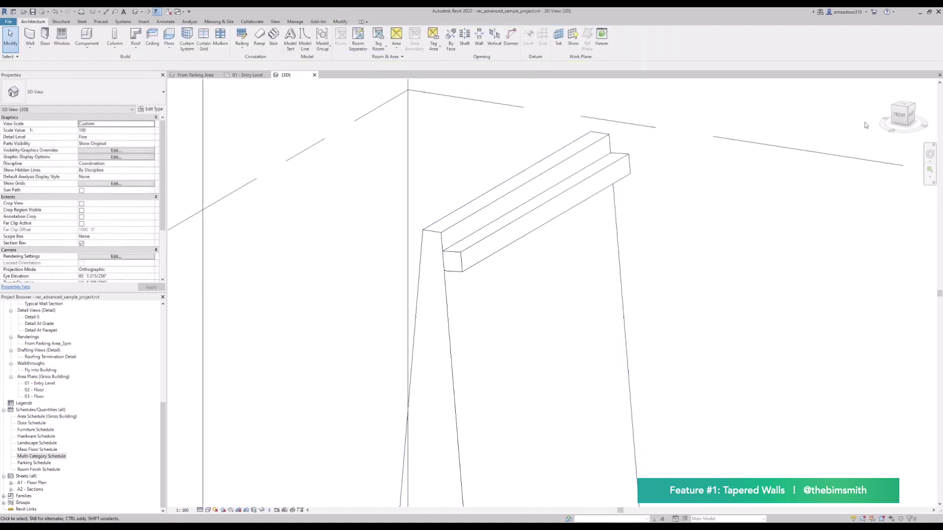
{"action": "left_click", "coordinate": [899, 115]}
{"action": "scroll", "coordinate": [491, 307], "scroll_direction": "up", "scroll_amount": 6}
{"action": "left_click", "coordinate": [478, 314]}
{"action": "left_click_drag", "start_coordinate": [494, 416], "coordinate": [491, 258]}
{"action": "scroll", "coordinate": [491, 258], "scroll_direction": "up", "scroll_amount": 6}
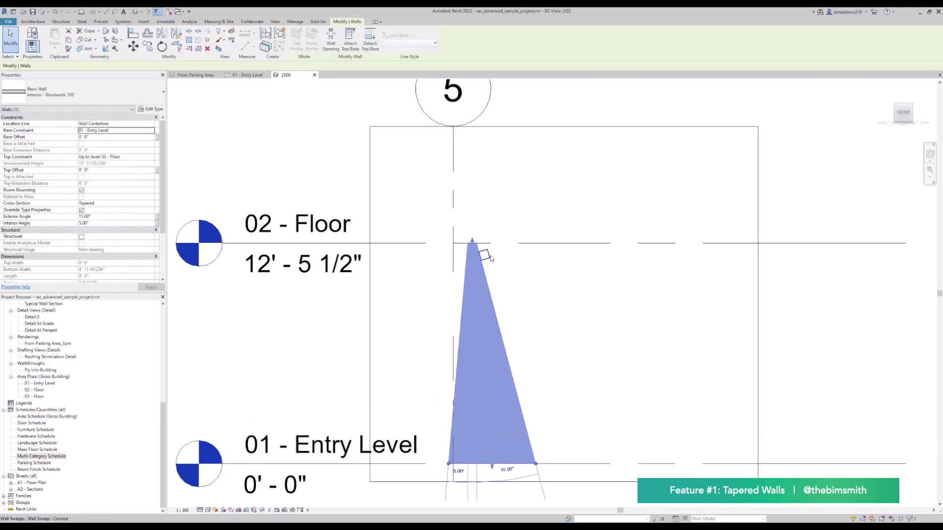
{"action": "scroll", "coordinate": [491, 258], "scroll_direction": "down", "scroll_amount": 5}
{"action": "left_click", "coordinate": [567, 307]}
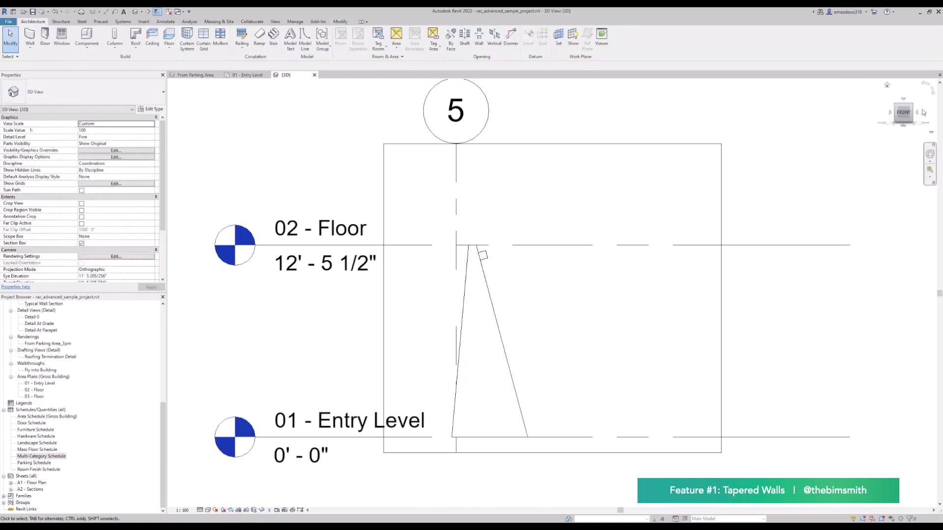
Step: Set the wall's Exterior Angle to 0° in Properties
{"action": "left_click", "coordinate": [916, 112]}
{"action": "scroll", "coordinate": [595, 298], "scroll_direction": "up", "scroll_amount": 5}
{"action": "scroll", "coordinate": [509, 223], "scroll_direction": "up", "scroll_amount": 3}
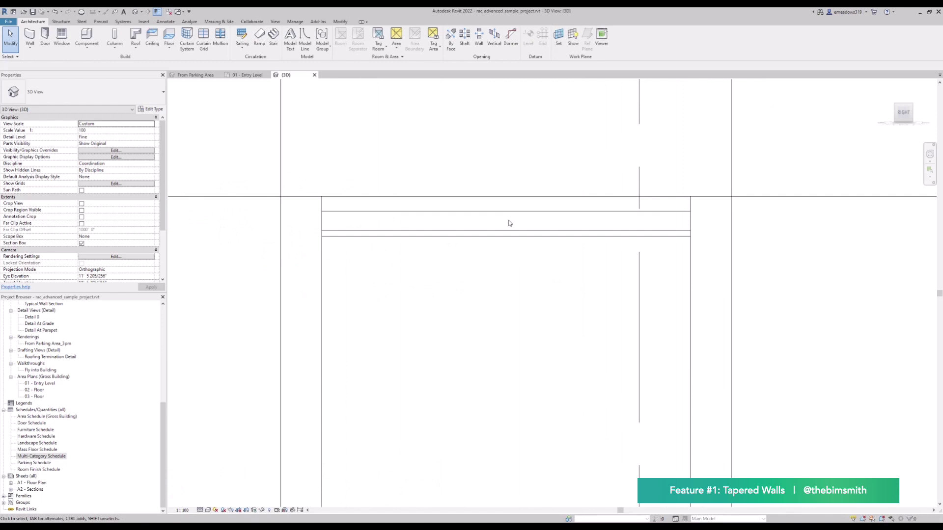
{"action": "scroll", "coordinate": [353, 246], "scroll_direction": "down", "scroll_amount": 4}
{"action": "left_click", "coordinate": [354, 246]}
{"action": "left_click", "coordinate": [104, 217]}
{"action": "left_click", "coordinate": [691, 314]}
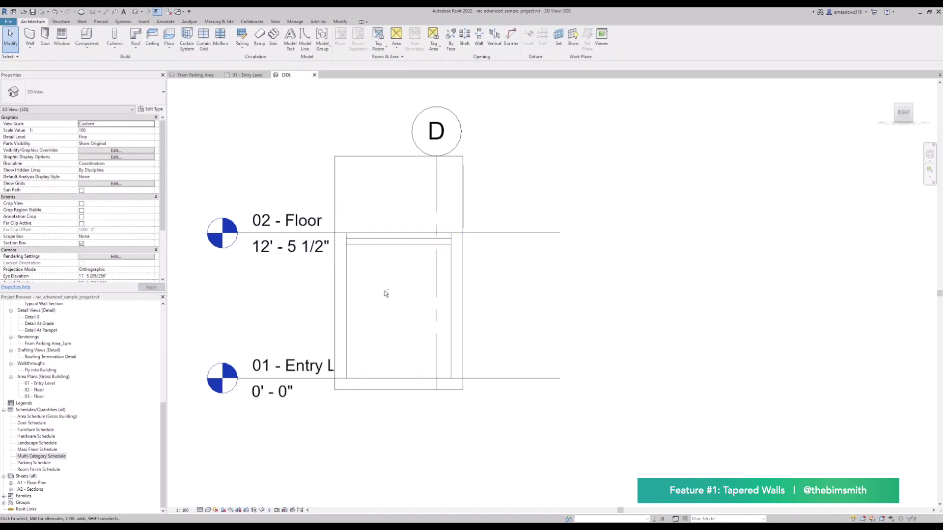
Step: Pull one side of the section box inward to cut through the wall
{"action": "middle_click_drag", "start_coordinate": [400, 292], "coordinate": [480, 347], "text": "shift"}
{"action": "middle_click_drag", "start_coordinate": [177, 236], "coordinate": [529, 336]}
{"action": "scroll", "coordinate": [450, 275], "scroll_direction": "up", "scroll_amount": 4}
{"action": "scroll", "coordinate": [474, 119], "scroll_direction": "down", "scroll_amount": 4}
{"action": "middle_click_drag", "start_coordinate": [473, 218], "coordinate": [487, 294], "text": "shift"}
{"action": "scroll", "coordinate": [486, 294], "scroll_direction": "down", "scroll_amount": 3}
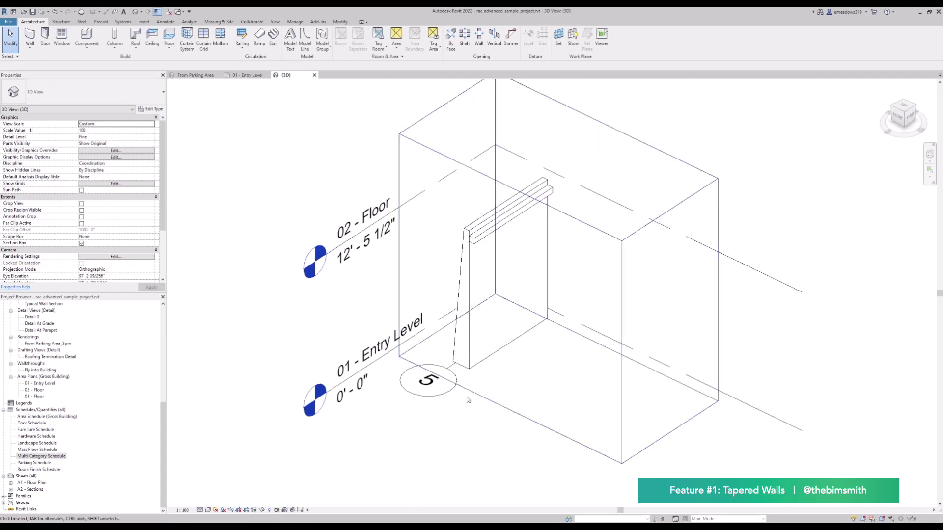
{"action": "left_click", "coordinate": [468, 389]}
{"action": "left_click_drag", "start_coordinate": [516, 303], "coordinate": [530, 291]}
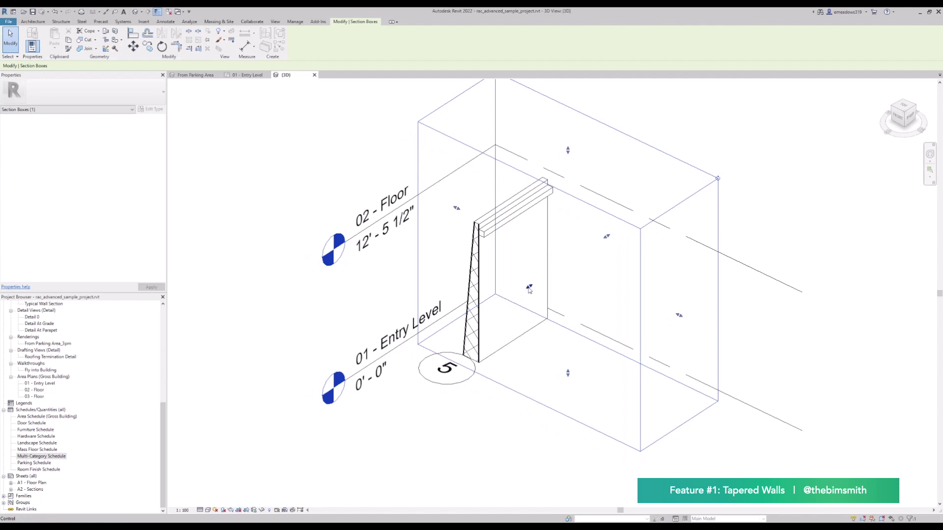
{"action": "left_click", "coordinate": [459, 449]}
Step: Inspect the cornice sweep and wall top from the front, then orbit back to isometric
{"action": "middle_click_drag", "start_coordinate": [458, 448], "coordinate": [578, 249], "text": "shift"}
{"action": "middle_click_drag", "start_coordinate": [269, 421], "coordinate": [433, 303]}
{"action": "scroll", "coordinate": [390, 295], "scroll_direction": "up", "scroll_amount": 5}
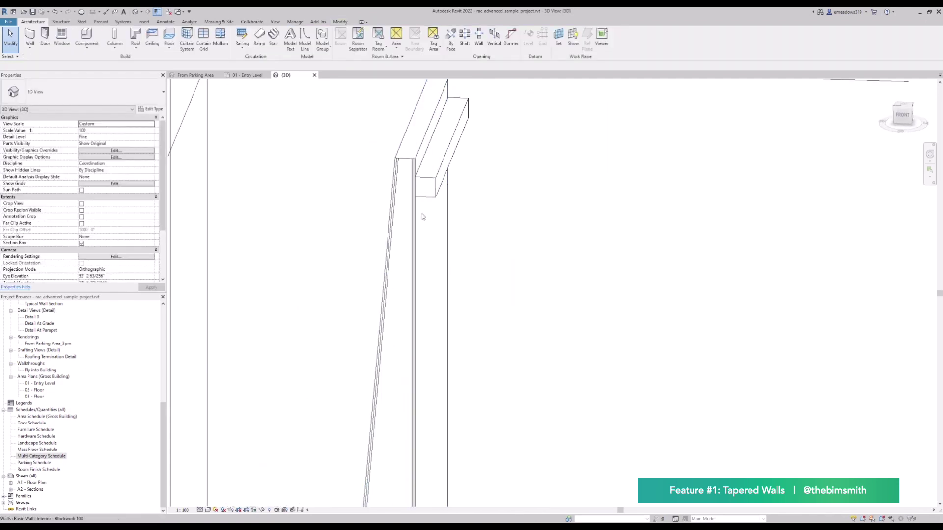
{"action": "left_click", "coordinate": [894, 118]}
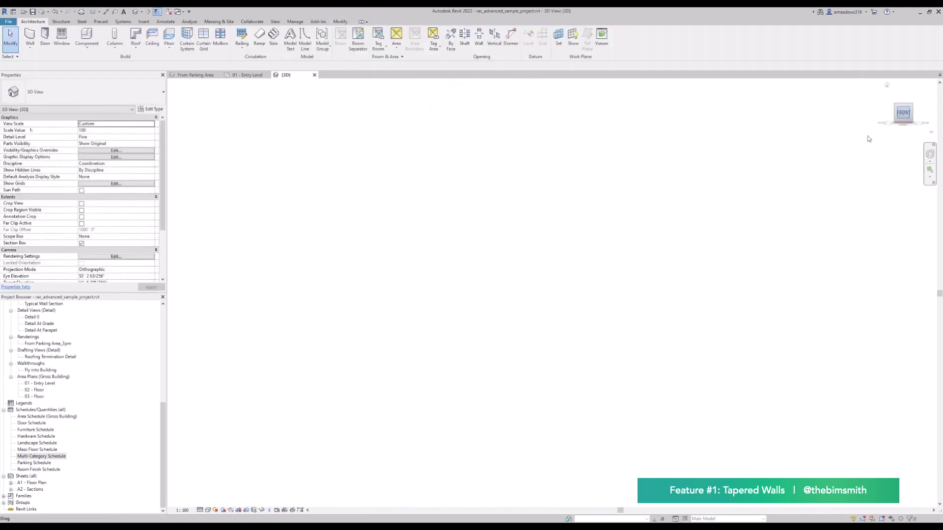
{"action": "scroll", "coordinate": [506, 293], "scroll_direction": "up", "scroll_amount": 8}
{"action": "middle_click_drag", "start_coordinate": [488, 178], "coordinate": [487, 317]}
{"action": "scroll", "coordinate": [511, 244], "scroll_direction": "up", "scroll_amount": 6}
{"action": "middle_click_drag", "start_coordinate": [522, 210], "coordinate": [531, 297]}
{"action": "scroll", "coordinate": [452, 229], "scroll_direction": "down", "scroll_amount": 4}
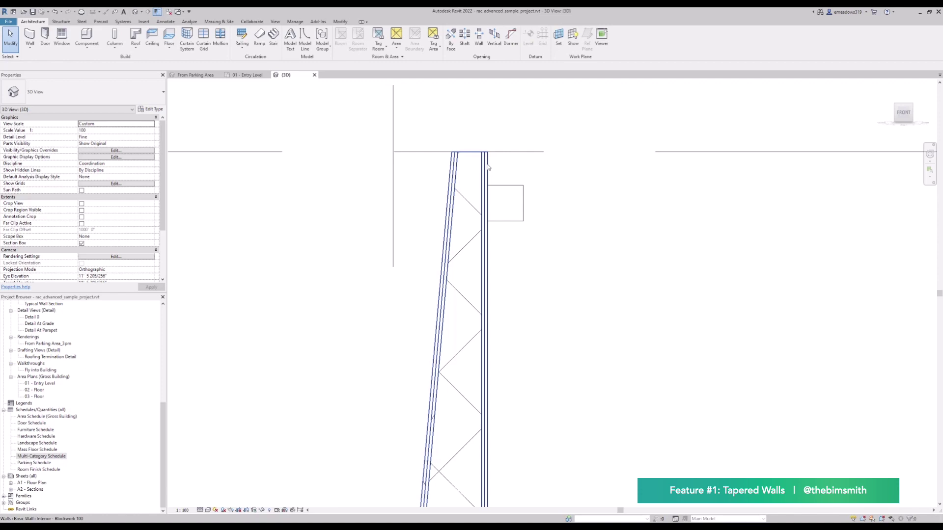
{"action": "scroll", "coordinate": [487, 167], "scroll_direction": "down", "scroll_amount": 4}
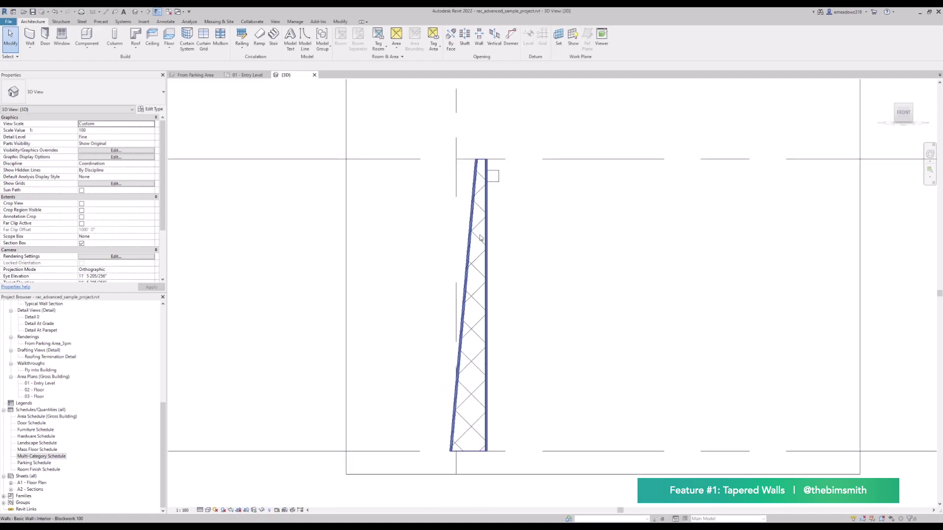
{"action": "scroll", "coordinate": [489, 275], "scroll_direction": "up", "scroll_amount": 4}
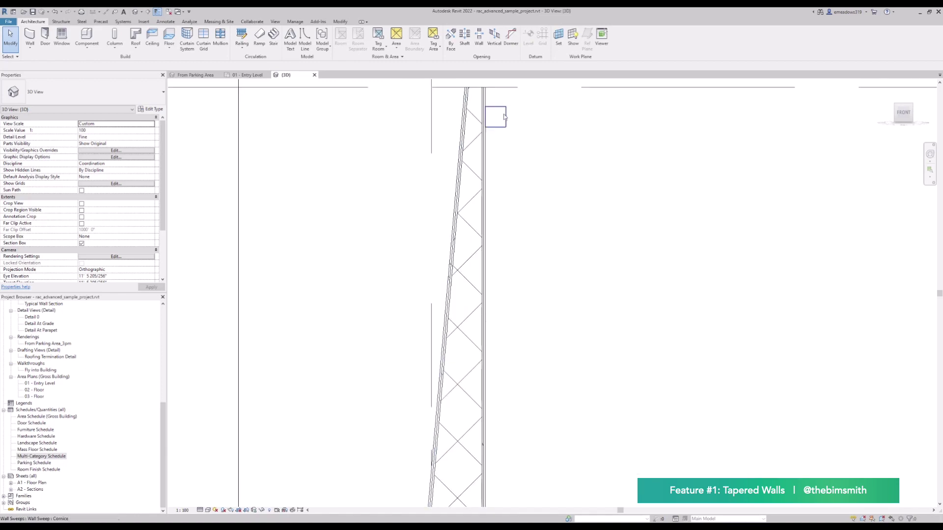
{"action": "left_click", "coordinate": [496, 172]}
{"action": "middle_click_drag", "start_coordinate": [528, 205], "coordinate": [537, 280]}
{"action": "left_click", "coordinate": [492, 300]}
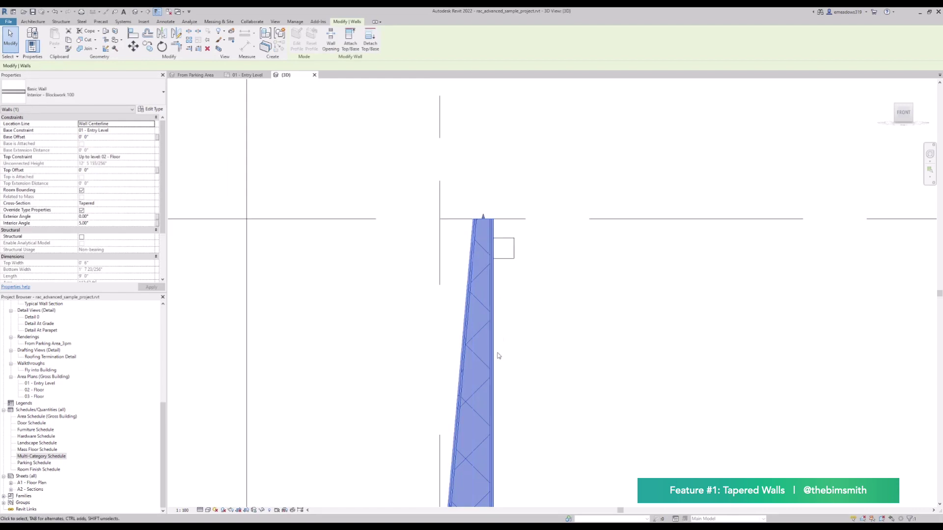
{"action": "scroll", "coordinate": [501, 360], "scroll_direction": "down", "scroll_amount": 4}
{"action": "middle_click_drag", "start_coordinate": [599, 341], "coordinate": [511, 460], "text": "shift"}
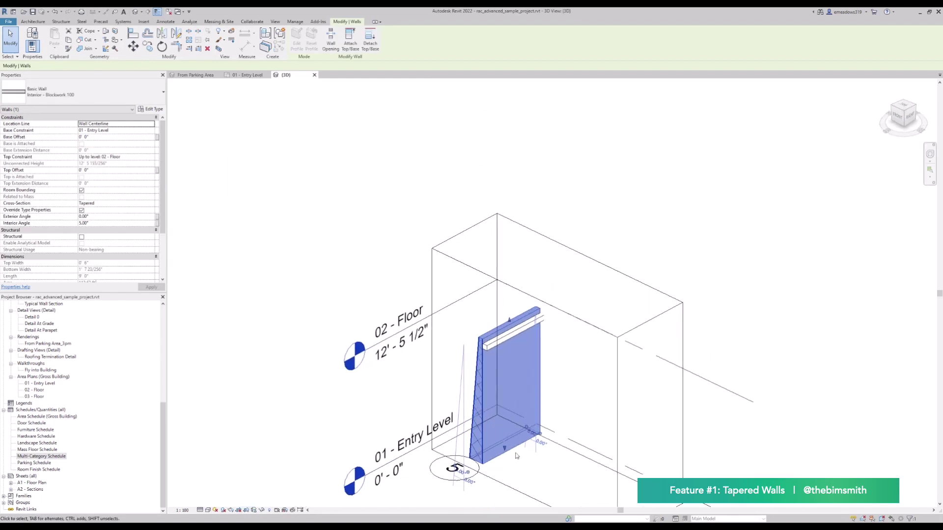
Step: Place an M_Double-Glass 1 door in the tapered wall using DR
{"action": "key", "text": "d"}
{"action": "key", "text": "r"}
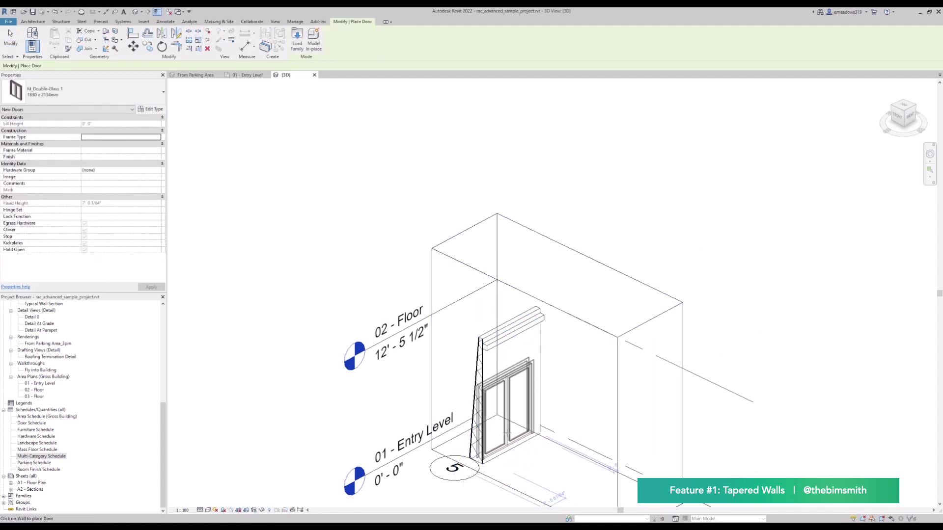
{"action": "scroll", "coordinate": [512, 431], "scroll_direction": "up", "scroll_amount": 4}
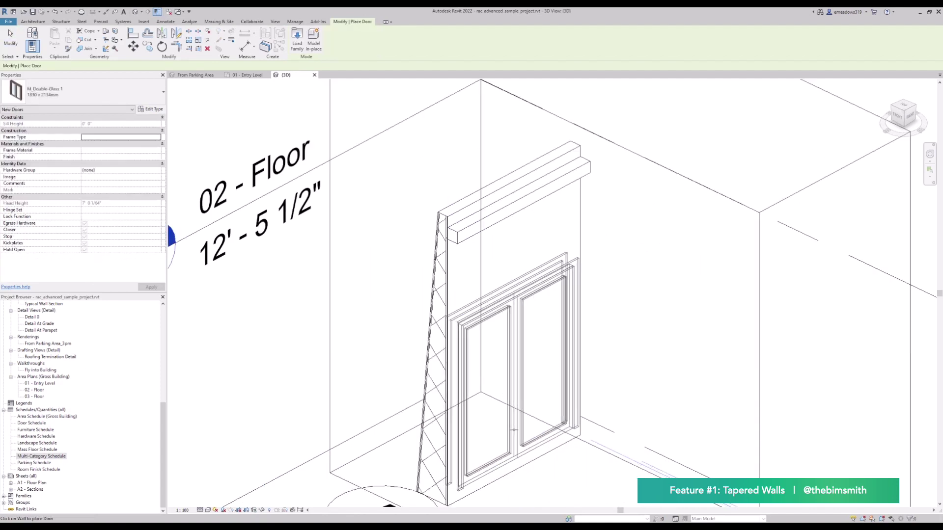
{"action": "left_click", "coordinate": [545, 408]}
{"action": "key", "text": "Escape"}
{"action": "key", "text": "Escape"}
{"action": "scroll", "coordinate": [532, 285], "scroll_direction": "down", "scroll_amount": 3}
Step: Pull the section box face back outward and lengthen the wall past the door
{"action": "middle_click_drag", "start_coordinate": [688, 265], "coordinate": [556, 252], "text": "shift"}
{"action": "left_click", "coordinate": [621, 320]}
{"action": "left_click_drag", "start_coordinate": [451, 277], "coordinate": [511, 324]}
{"action": "middle_click_drag", "start_coordinate": [513, 330], "coordinate": [670, 398]}
{"action": "left_click", "coordinate": [686, 302]}
{"action": "middle_click_drag", "start_coordinate": [687, 302], "coordinate": [564, 353], "text": "shift"}
{"action": "left_click_drag", "start_coordinate": [564, 340], "coordinate": [592, 359]}
{"action": "left_click", "coordinate": [678, 362]}
Step: Orbit around the wall to view it edge-on from the back and then from the front-right
{"action": "middle_click_drag", "start_coordinate": [715, 289], "coordinate": [530, 297], "text": "shift"}
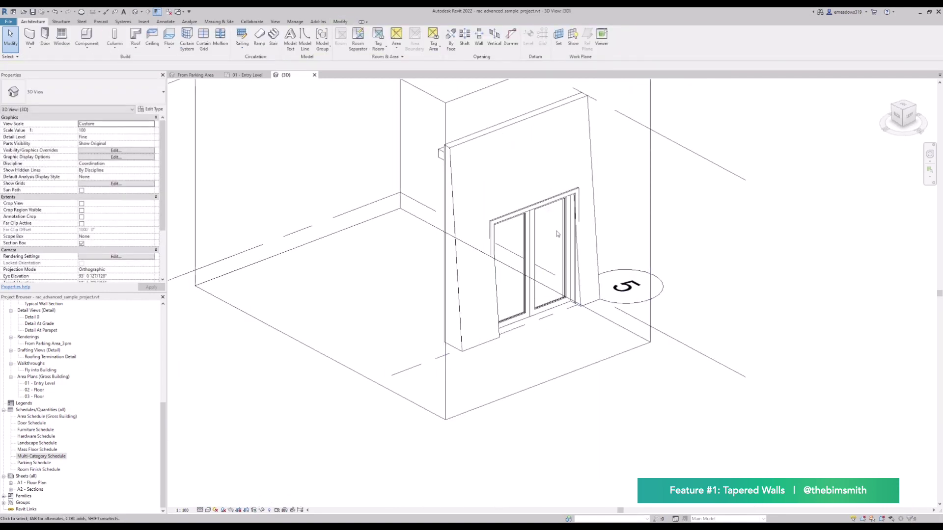
{"action": "scroll", "coordinate": [555, 231], "scroll_direction": "up", "scroll_amount": 4}
{"action": "scroll", "coordinate": [555, 231], "scroll_direction": "down", "scroll_amount": 2}
{"action": "middle_click_drag", "start_coordinate": [480, 415], "coordinate": [739, 429], "text": "shift"}
{"action": "middle_click_drag", "start_coordinate": [547, 423], "coordinate": [729, 392], "text": "shift"}
{"action": "scroll", "coordinate": [586, 323], "scroll_direction": "up", "scroll_amount": 2}
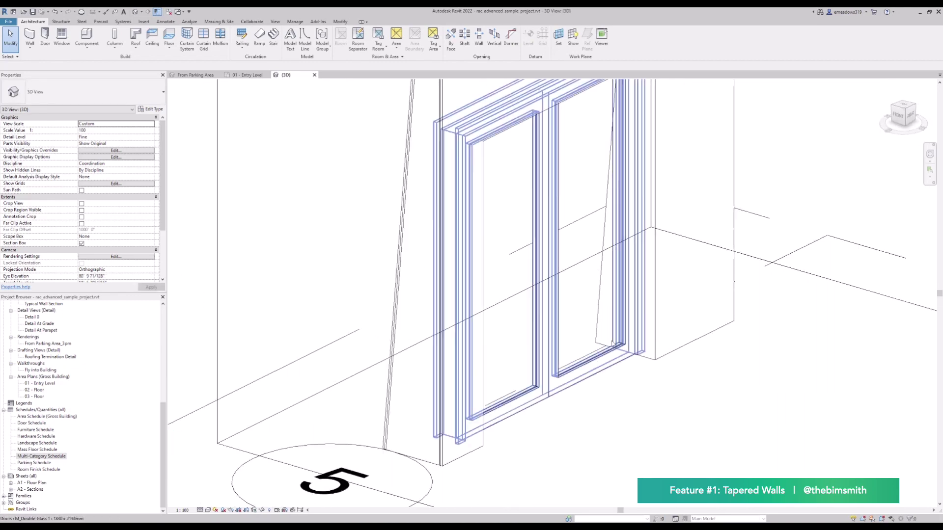
Step: Select the door, orbit to look at its left side, then deselect it
{"action": "left_click", "coordinate": [656, 364]}
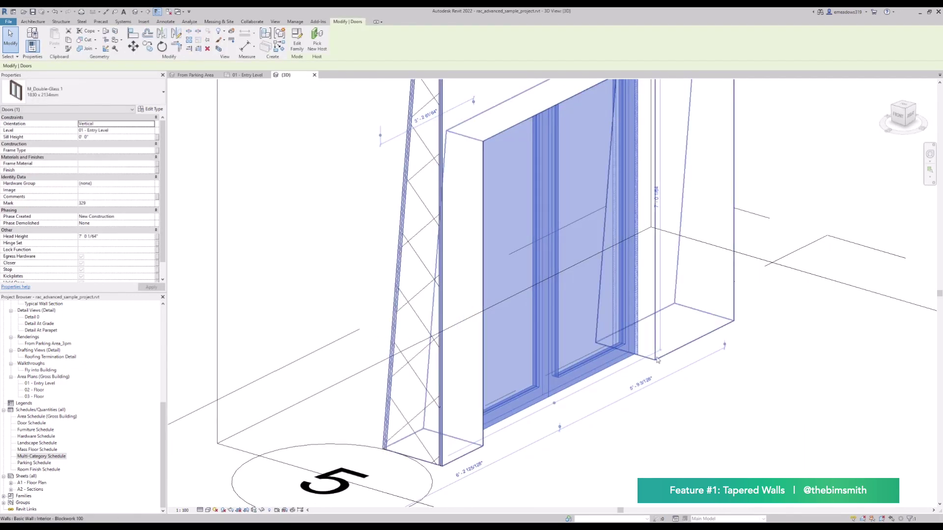
{"action": "scroll", "coordinate": [503, 157], "scroll_direction": "down", "scroll_amount": 2}
{"action": "middle_click_drag", "start_coordinate": [503, 157], "coordinate": [565, 190], "text": "shift"}
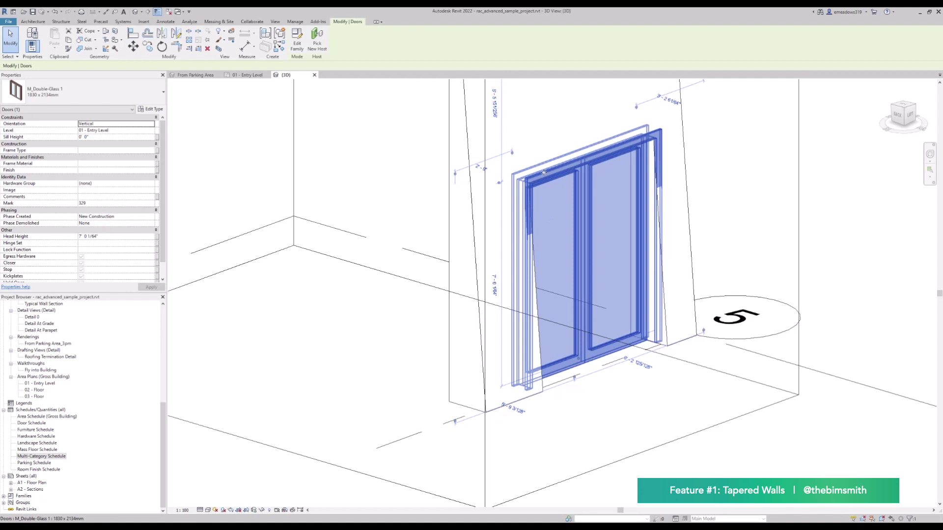
{"action": "scroll", "coordinate": [544, 381], "scroll_direction": "down", "scroll_amount": 2}
{"action": "middle_click_drag", "start_coordinate": [544, 380], "coordinate": [438, 435], "text": "shift"}
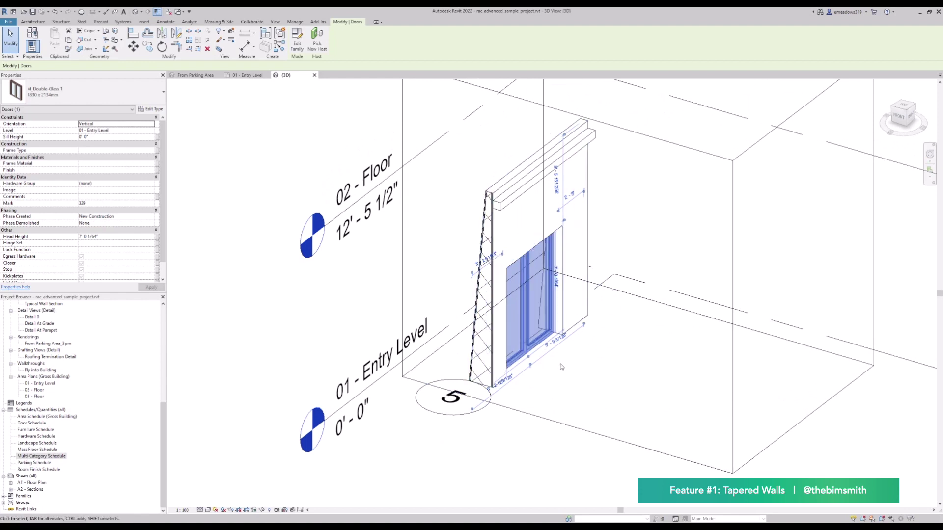
{"action": "scroll", "coordinate": [558, 368], "scroll_direction": "up", "scroll_amount": 3}
{"action": "left_click", "coordinate": [569, 341]}
{"action": "scroll", "coordinate": [500, 325], "scroll_direction": "down", "scroll_amount": 4}
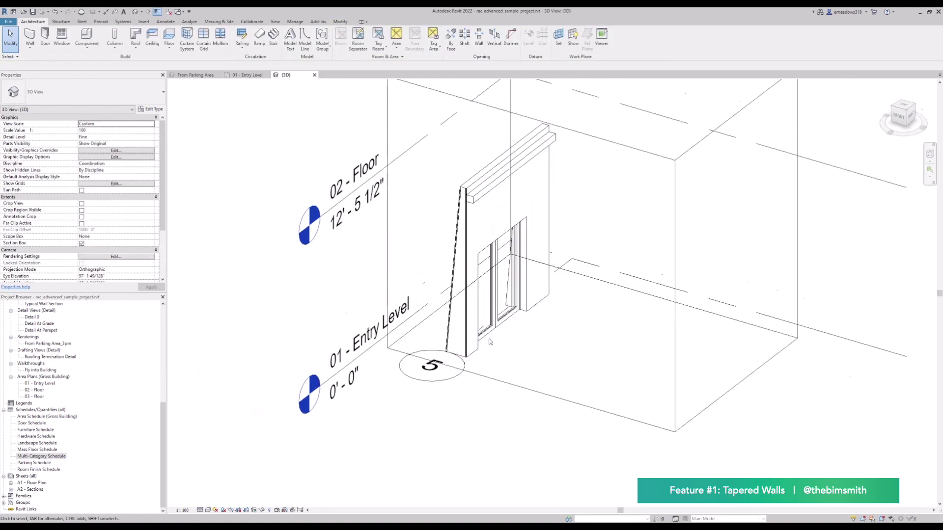
Step: Delete the M_Double-Glass 1 door and the cornice wall sweep, then zoom out
{"action": "left_click", "coordinate": [496, 287]}
{"action": "key", "text": "Delete"}
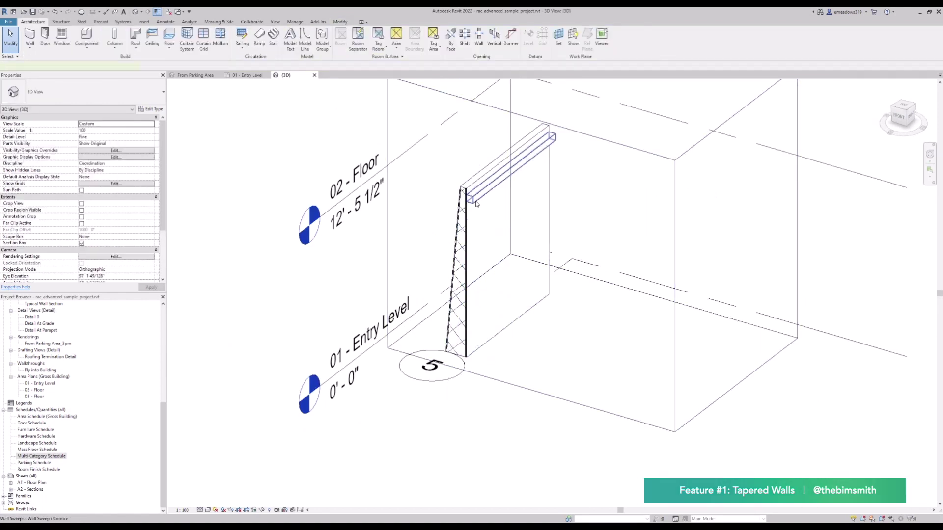
{"action": "left_click", "coordinate": [476, 203]}
{"action": "key", "text": "Delete"}
{"action": "scroll", "coordinate": [508, 401], "scroll_direction": "down", "scroll_amount": 2}
{"action": "left_click", "coordinate": [511, 391]}
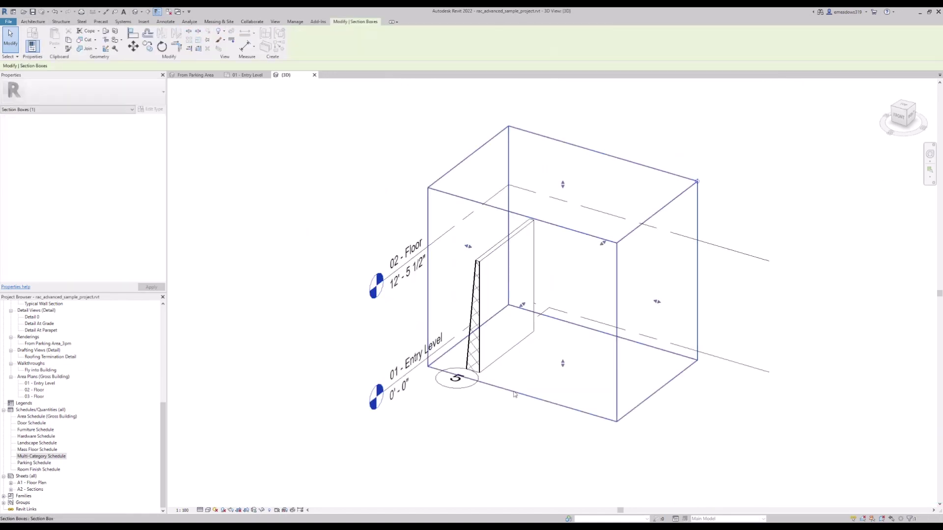
{"action": "left_click", "coordinate": [576, 376]}
{"action": "scroll", "coordinate": [516, 351], "scroll_direction": "up", "scroll_amount": 5}
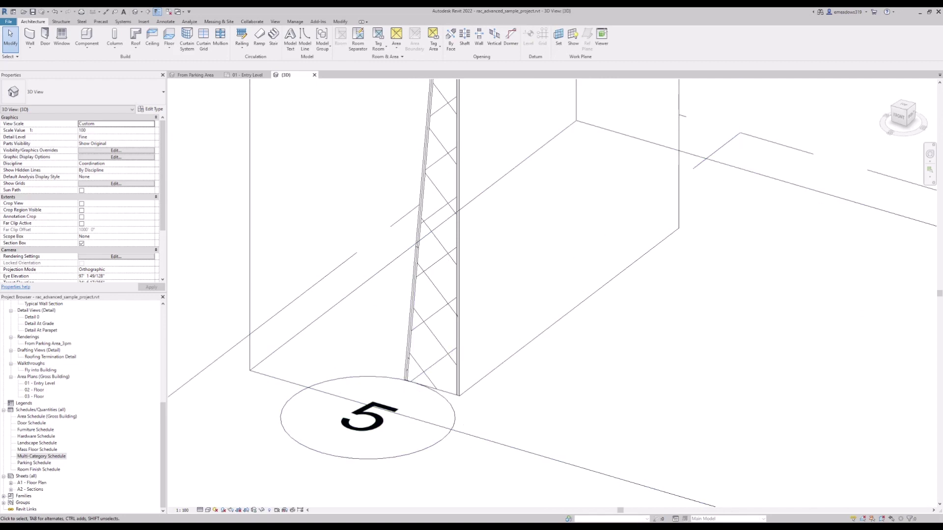
{"action": "scroll", "coordinate": [48, 325], "scroll_direction": "up", "scroll_amount": 10}
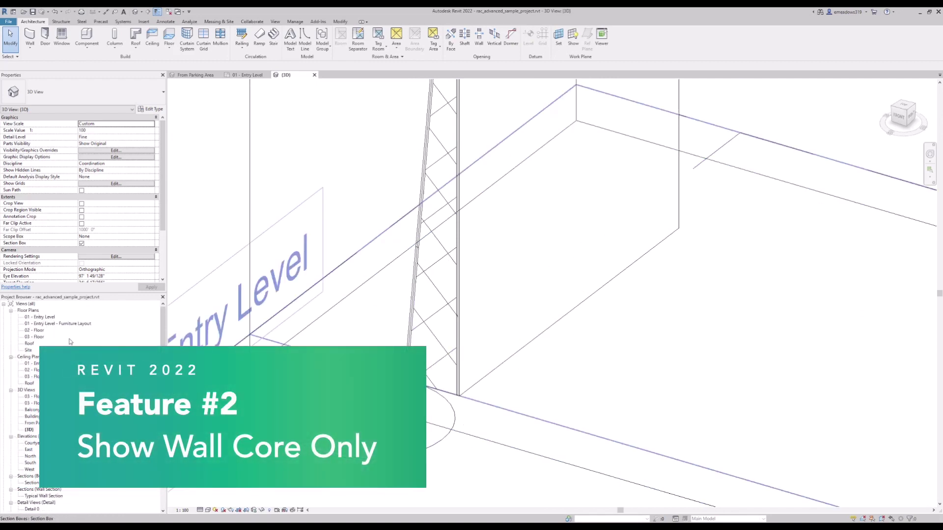
Step: In the 01 - Entry Level plan, change the tapered wall's Cross-Section to Vertical
{"action": "double_click", "coordinate": [40, 321]}
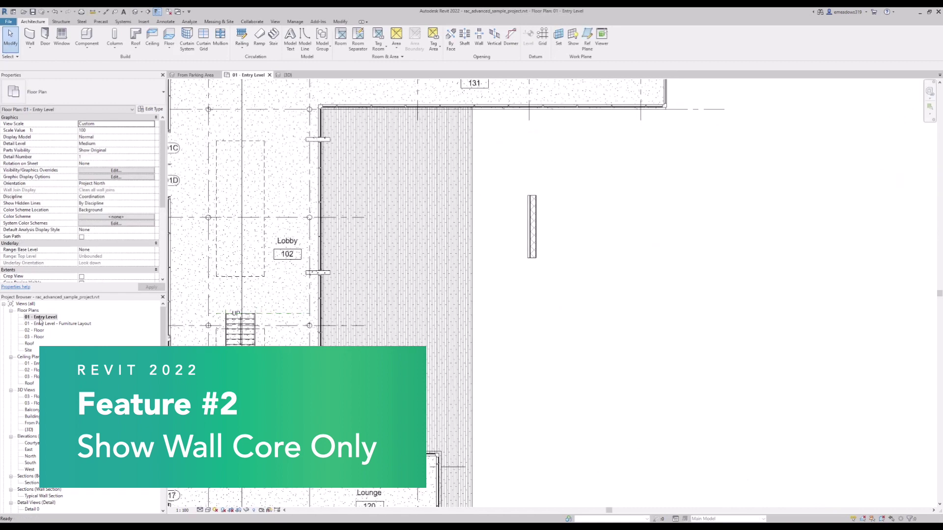
{"action": "scroll", "coordinate": [525, 191], "scroll_direction": "up", "scroll_amount": 5}
{"action": "left_click", "coordinate": [518, 216]}
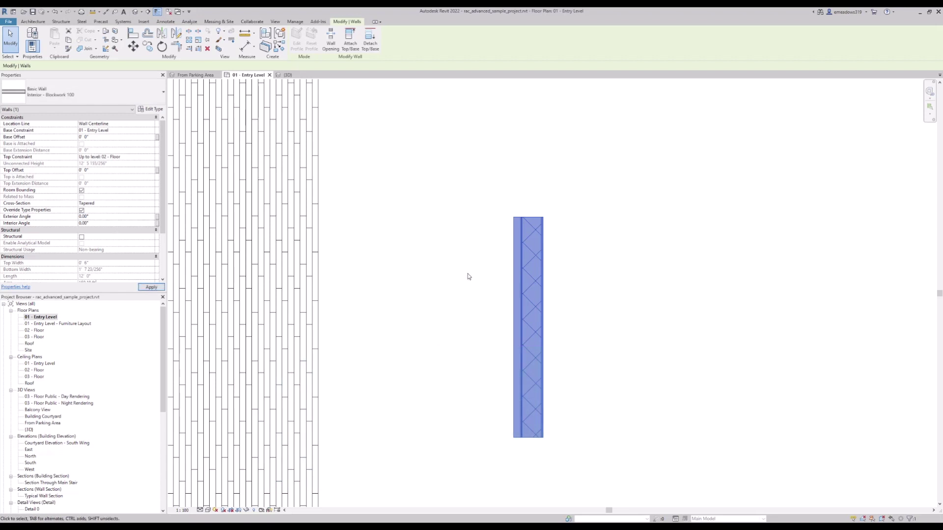
{"action": "key", "text": "Escape"}
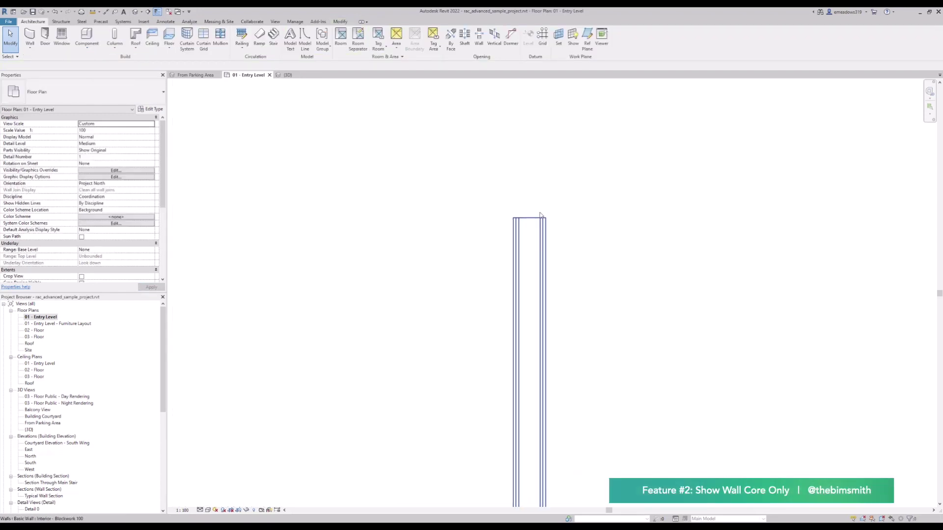
{"action": "left_click", "coordinate": [540, 216]}
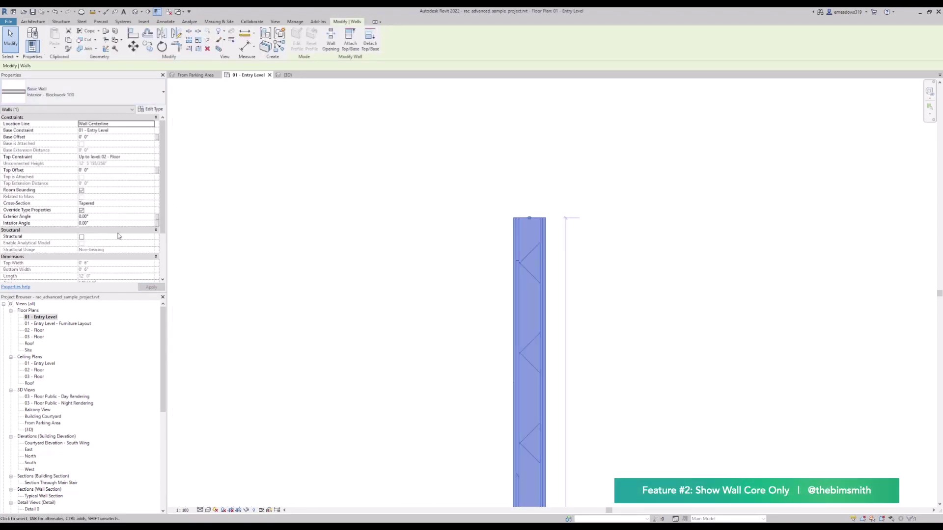
{"action": "left_click", "coordinate": [153, 204]}
{"action": "left_click", "coordinate": [98, 211]}
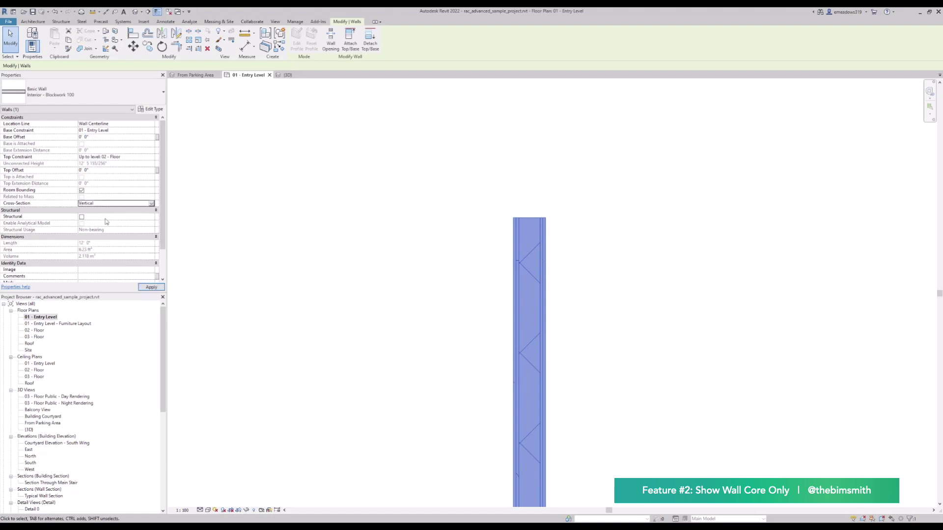
Step: Draw a second wall with WA, starting on the existing wall to form a T
{"action": "scroll", "coordinate": [479, 249], "scroll_direction": "down", "scroll_amount": 2}
{"action": "key", "text": "w"}
{"action": "key", "text": "a"}
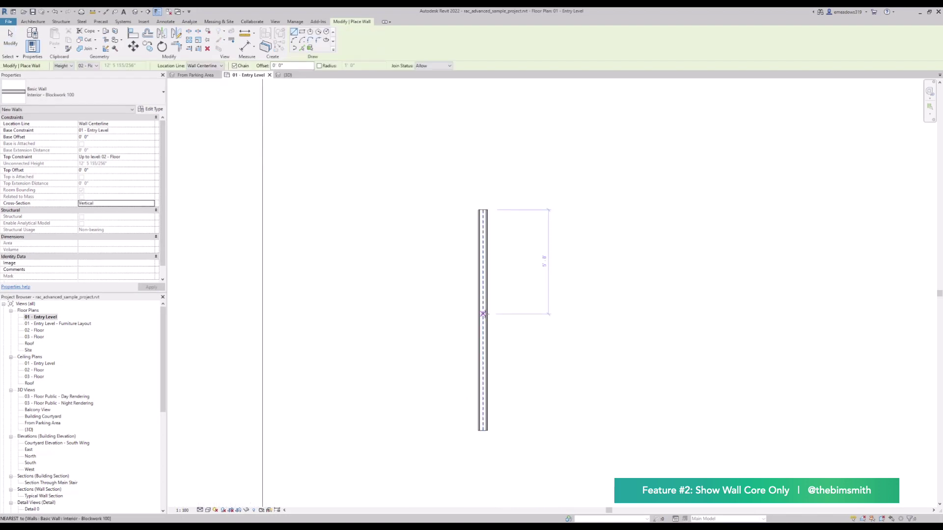
{"action": "left_click", "coordinate": [483, 320]}
{"action": "left_click", "coordinate": [573, 321]}
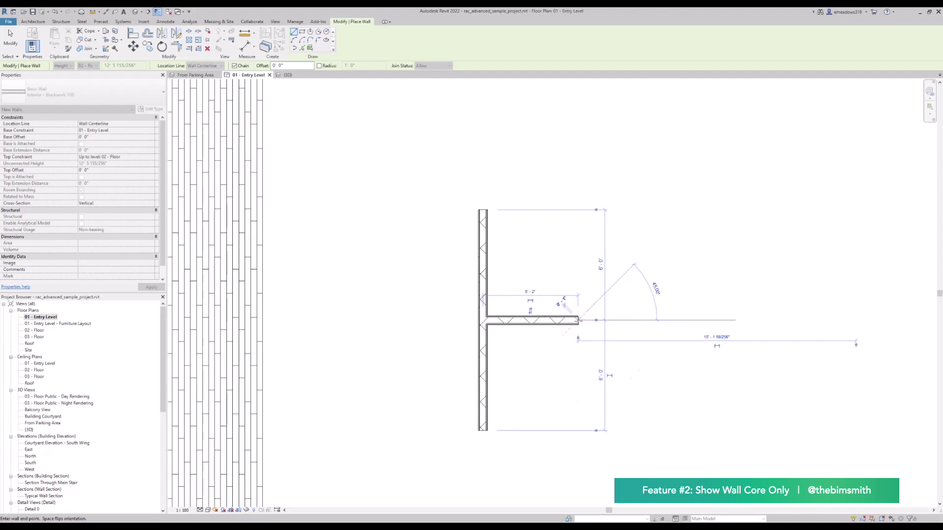
{"action": "key", "text": "Escape"}
{"action": "key", "text": "Escape"}
{"action": "middle_click_drag", "start_coordinate": [511, 296], "coordinate": [443, 226]}
{"action": "scroll", "coordinate": [418, 243], "scroll_direction": "up", "scroll_amount": 3}
{"action": "scroll", "coordinate": [416, 293], "scroll_direction": "down", "scroll_amount": 2}
{"action": "left_click_drag", "start_coordinate": [463, 240], "coordinate": [345, 360]}
{"action": "left_click", "coordinate": [324, 213]}
Step: In Visibility/Graphic Overrides, uncheck the Walls subcategory Non-Core Layers and confirm
{"action": "key", "text": "v"}
{"action": "key", "text": "v"}
{"action": "scroll", "coordinate": [357, 268], "scroll_direction": "down", "scroll_amount": 15}
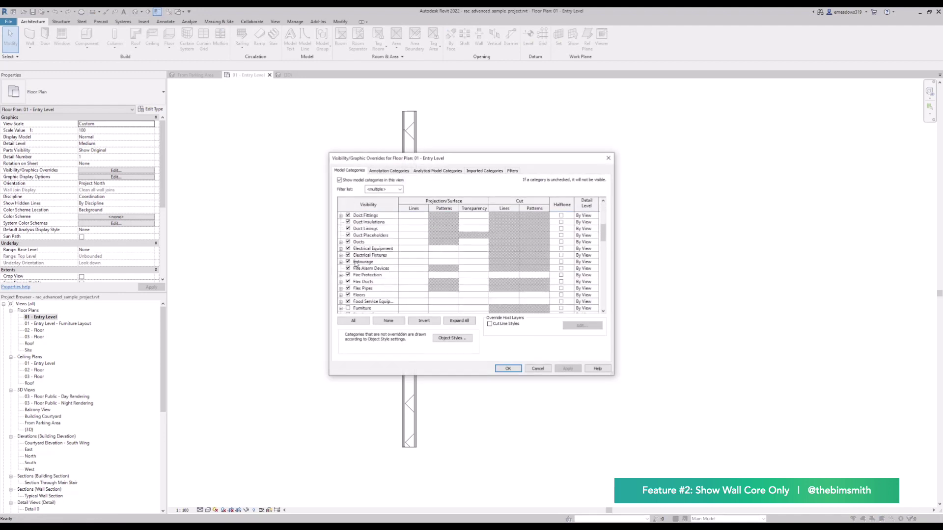
{"action": "scroll", "coordinate": [356, 268], "scroll_direction": "down", "scroll_amount": 10}
{"action": "left_click", "coordinate": [349, 301]}
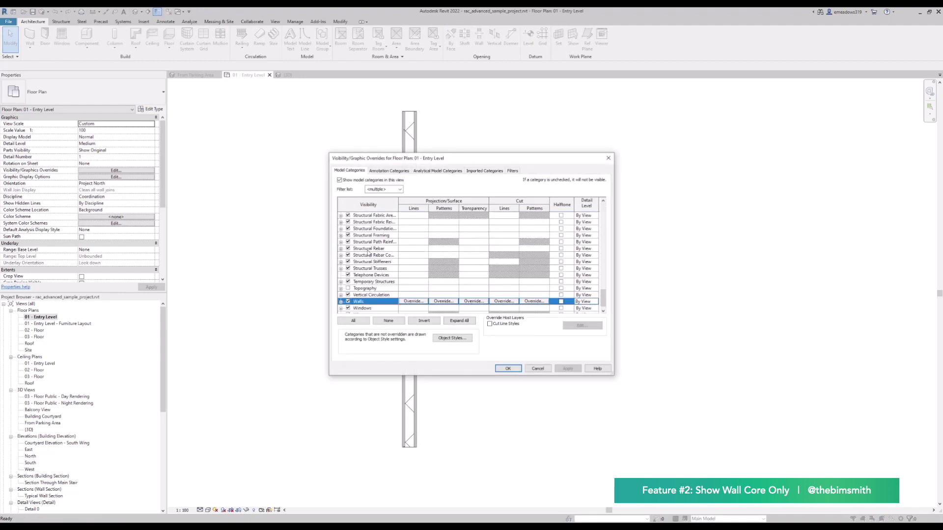
{"action": "scroll", "coordinate": [348, 301], "scroll_direction": "down", "scroll_amount": 1}
{"action": "left_click", "coordinate": [341, 295]}
{"action": "scroll", "coordinate": [366, 298], "scroll_direction": "down", "scroll_amount": 2}
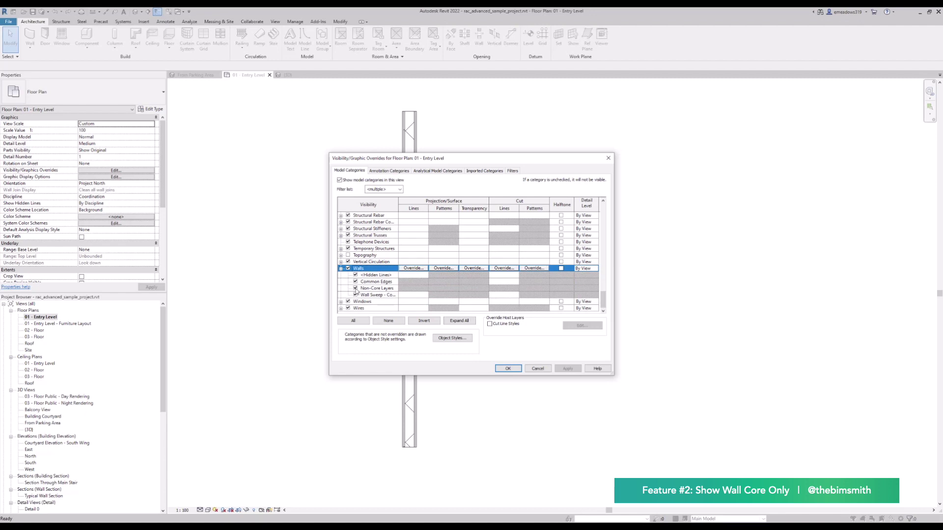
{"action": "left_click", "coordinate": [355, 289]}
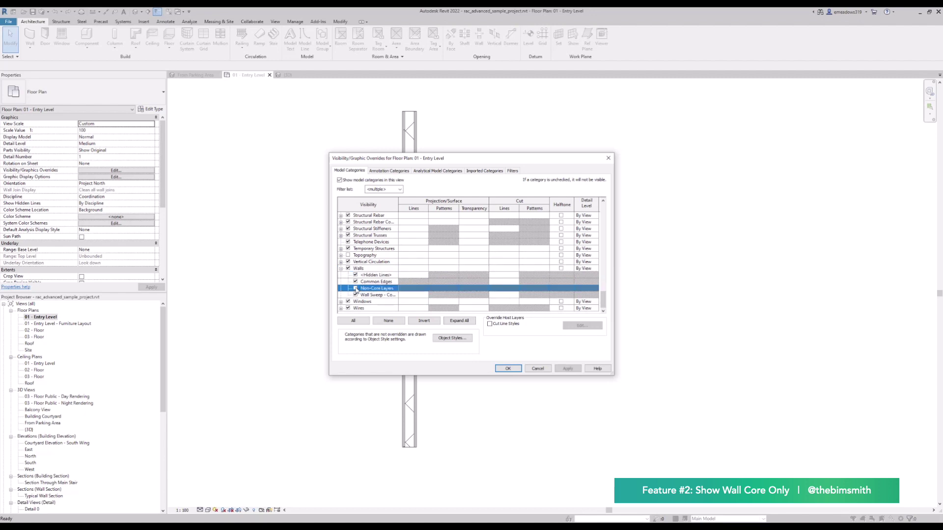
{"action": "left_click", "coordinate": [509, 369]}
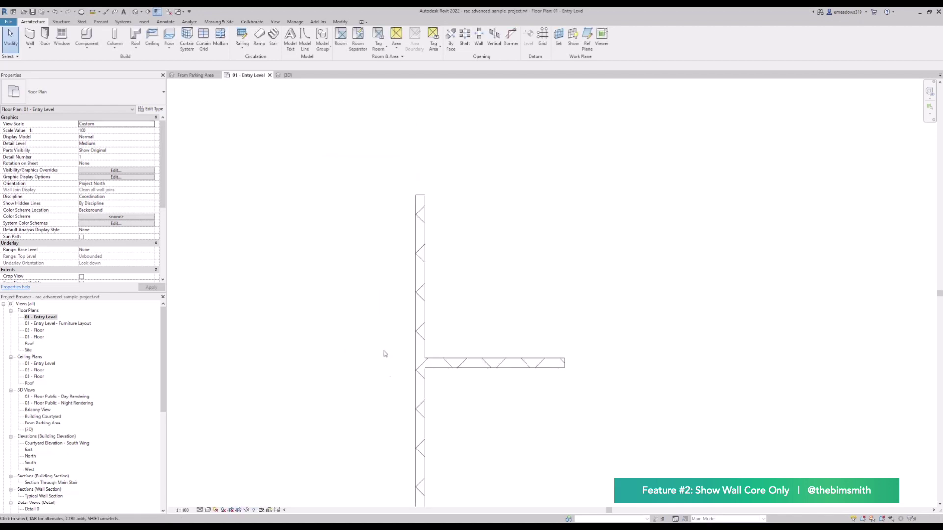
Step: Zoom and pan the plan to frame the two core-only T-junction walls
{"action": "scroll", "coordinate": [448, 330], "scroll_direction": "up", "scroll_amount": 2}
{"action": "left_click_drag", "start_coordinate": [447, 336], "coordinate": [385, 415]}
{"action": "left_click", "coordinate": [493, 444]}
{"action": "middle_click_drag", "start_coordinate": [496, 455], "coordinate": [450, 301]}
{"action": "scroll", "coordinate": [447, 264], "scroll_direction": "down", "scroll_amount": 4}
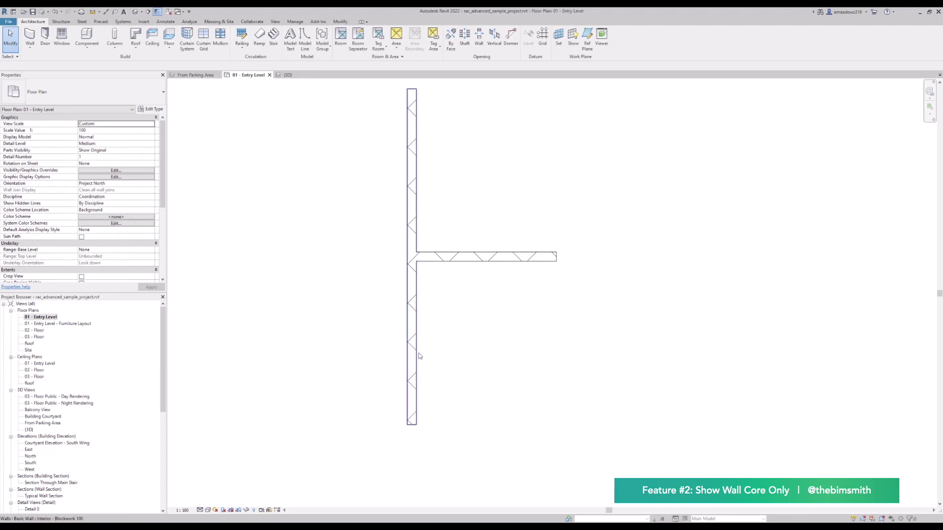
{"action": "middle_click_drag", "start_coordinate": [438, 279], "coordinate": [414, 344]}
{"action": "middle_click_drag", "start_coordinate": [509, 380], "coordinate": [526, 317]}
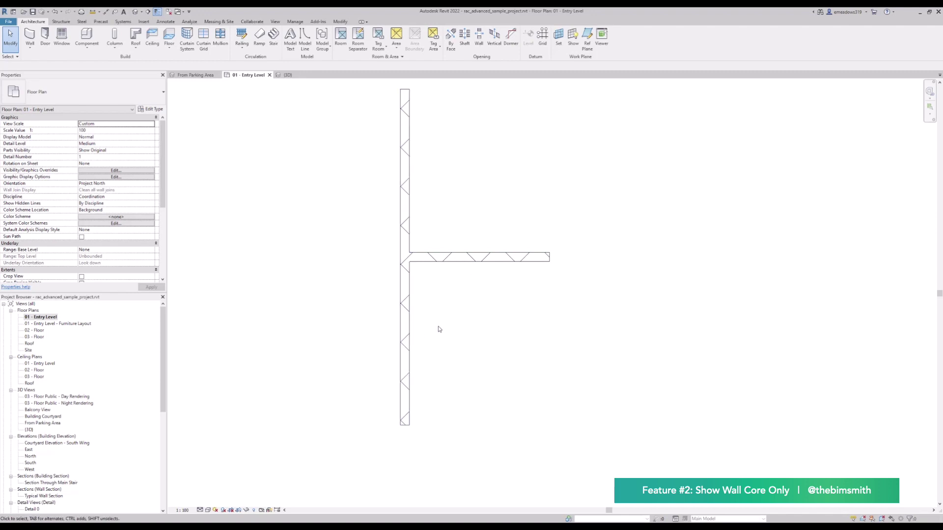
Step: Place an aligned 0' - 4" dimension across the vertical wall's core faces with DI
{"action": "key", "text": "d"}
{"action": "key", "text": "i"}
{"action": "left_click", "coordinate": [411, 327]}
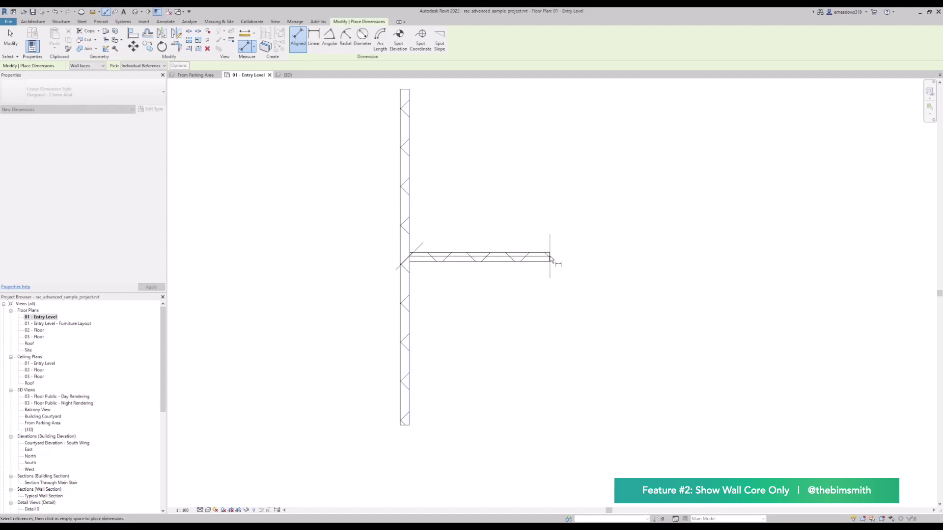
{"action": "left_click", "coordinate": [403, 174]}
{"action": "scroll", "coordinate": [330, 154], "scroll_direction": "down", "scroll_amount": 2}
{"action": "middle_click_drag", "start_coordinate": [447, 263], "coordinate": [498, 327]}
{"action": "key", "text": "Escape"}
{"action": "key", "text": "Escape"}
{"action": "scroll", "coordinate": [499, 322], "scroll_direction": "down", "scroll_amount": 2}
{"action": "middle_click_drag", "start_coordinate": [505, 361], "coordinate": [502, 299]}
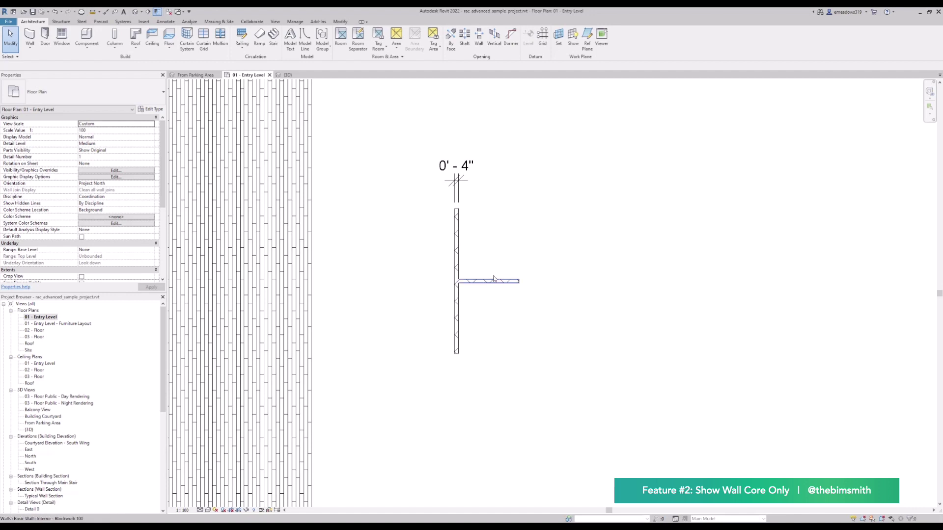
{"action": "middle_click_drag", "start_coordinate": [462, 187], "coordinate": [436, 177]}
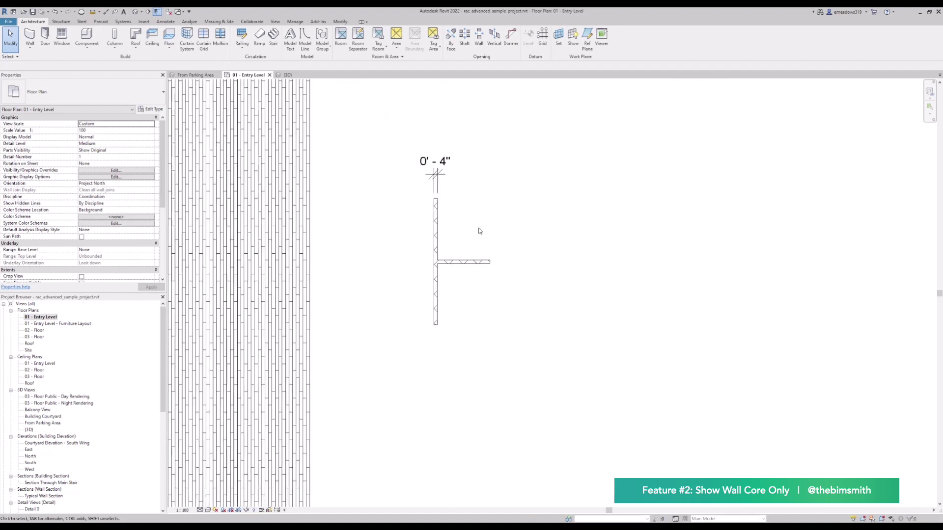
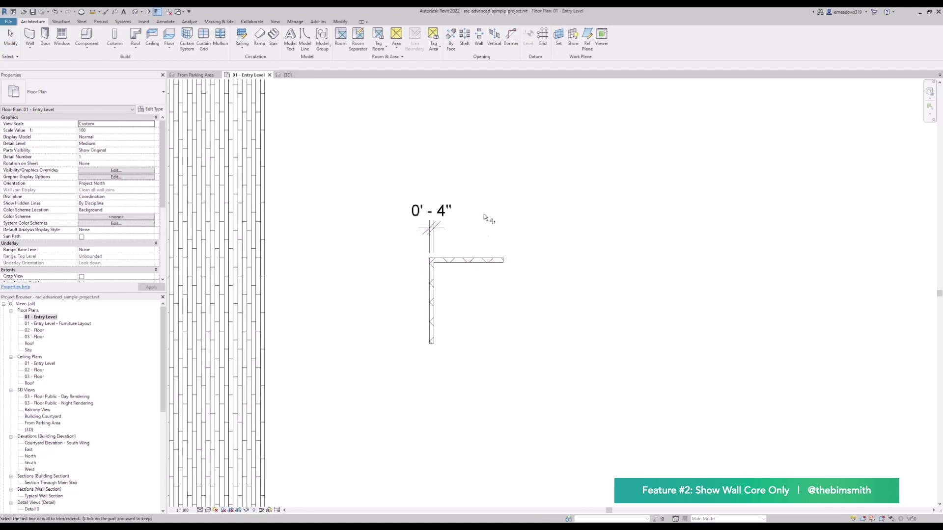
Step: Trim the two core-only walls into a clean corner, then select and deselect the joined pair
{"action": "middle_click_drag", "start_coordinate": [442, 270], "coordinate": [425, 331]}
{"action": "key", "text": "Escape"}
{"action": "scroll", "coordinate": [421, 330], "scroll_direction": "up", "scroll_amount": 5}
{"action": "left_click", "coordinate": [429, 323]}
{"action": "middle_click_drag", "start_coordinate": [562, 415], "coordinate": [477, 283]}
{"action": "middle_click_drag", "start_coordinate": [436, 205], "coordinate": [491, 354]}
{"action": "scroll", "coordinate": [486, 349], "scroll_direction": "down", "scroll_amount": 2}
{"action": "left_click", "coordinate": [486, 350]}
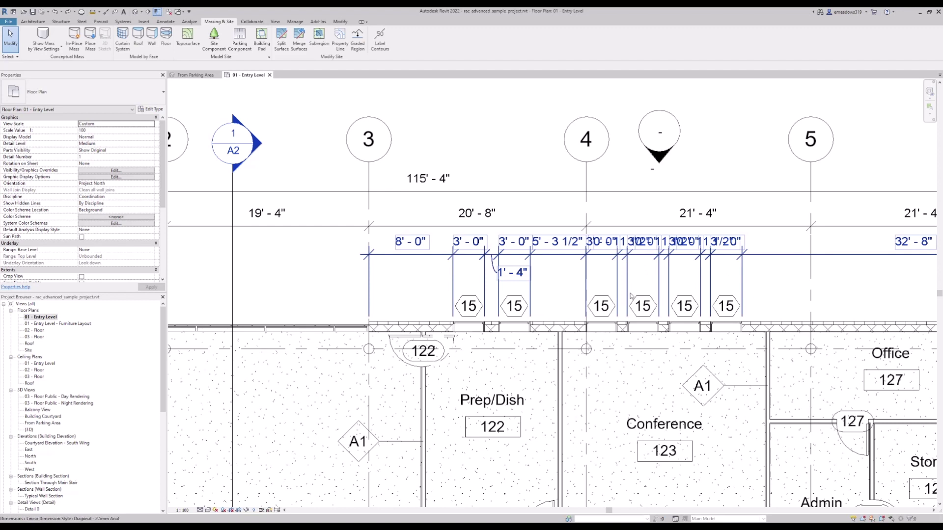
Step: Delete the two duplicate 15 window tags and nudge the remaining 15 tag above the wall
{"action": "middle_click_drag", "start_coordinate": [685, 307], "coordinate": [522, 206]}
{"action": "middle_click_drag", "start_coordinate": [456, 227], "coordinate": [518, 317]}
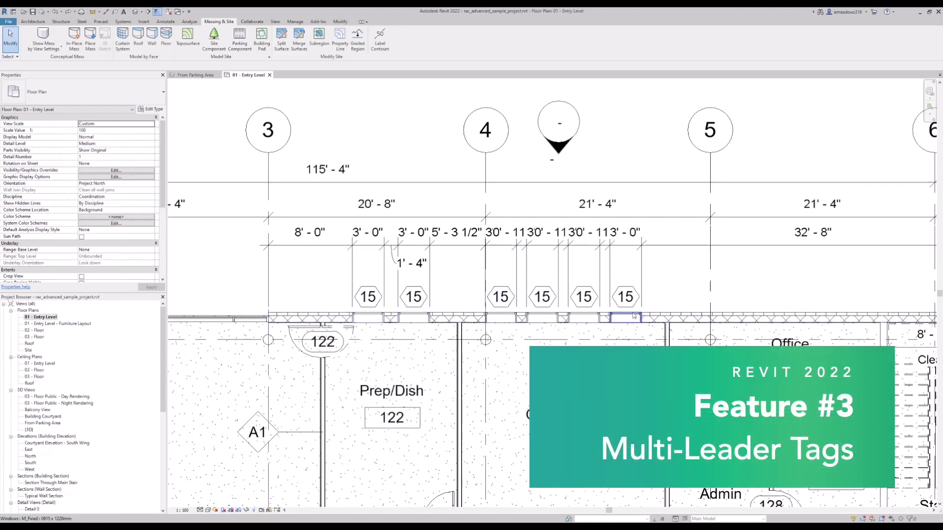
{"action": "scroll", "coordinate": [602, 305], "scroll_direction": "up", "scroll_amount": 2}
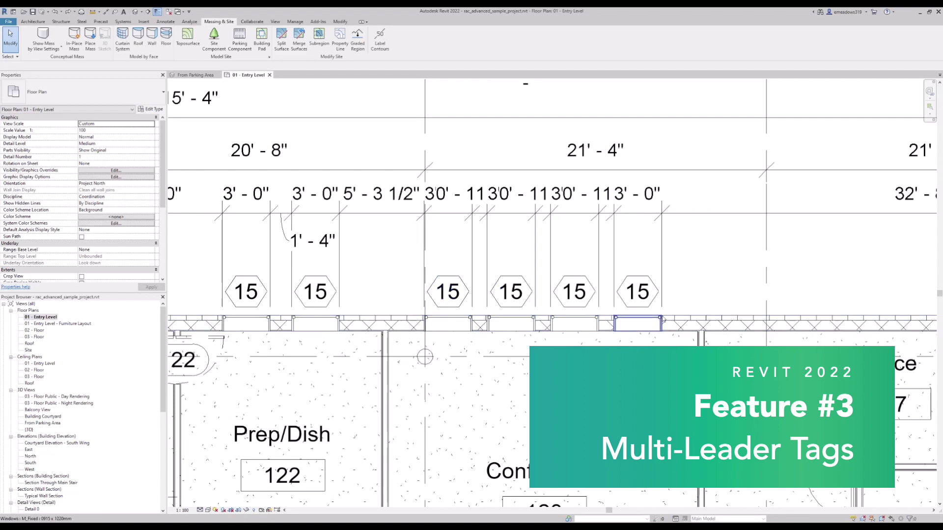
{"action": "left_click", "coordinate": [453, 305]}
{"action": "key", "text": "Delete"}
{"action": "left_click", "coordinate": [515, 306]}
{"action": "key", "text": "Delete"}
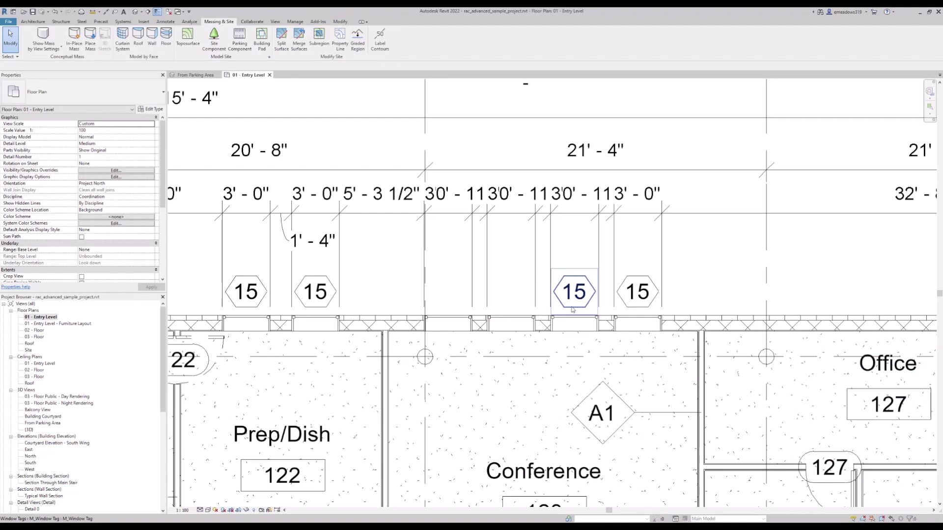
{"action": "left_click", "coordinate": [576, 307]}
{"action": "left_click_drag", "start_coordinate": [575, 308], "coordinate": [575, 291]}
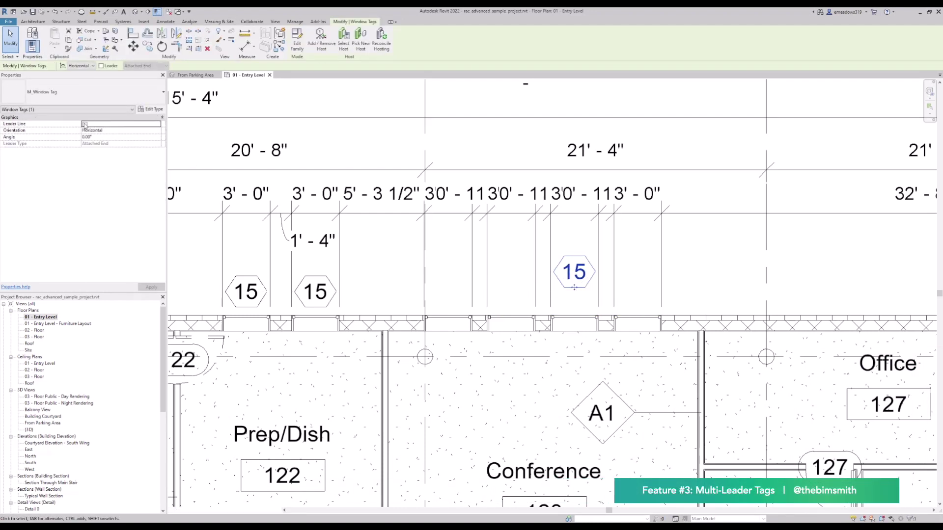
Step: Turn on the 15 tag's leader line and add the left and right windows as hosts
{"action": "left_click", "coordinate": [85, 125]}
{"action": "scroll", "coordinate": [576, 317], "scroll_direction": "up", "scroll_amount": 2}
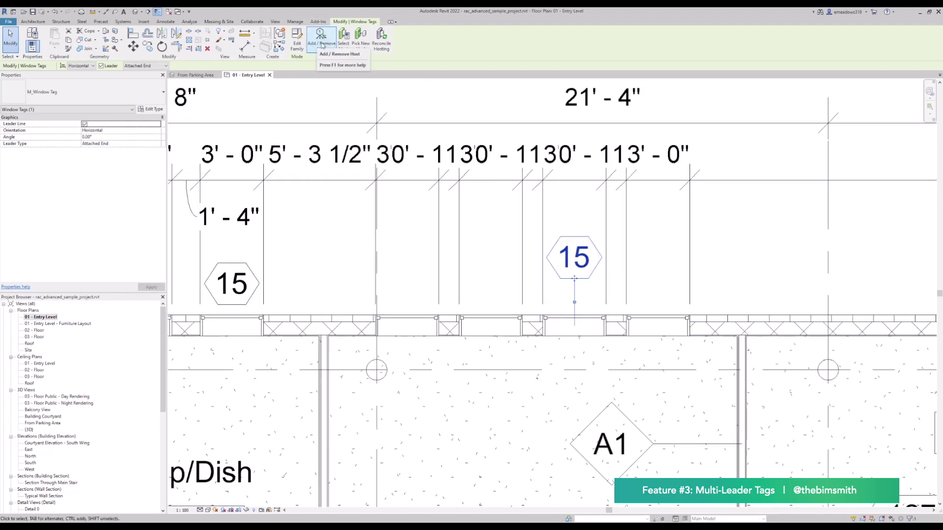
{"action": "left_click", "coordinate": [321, 38]}
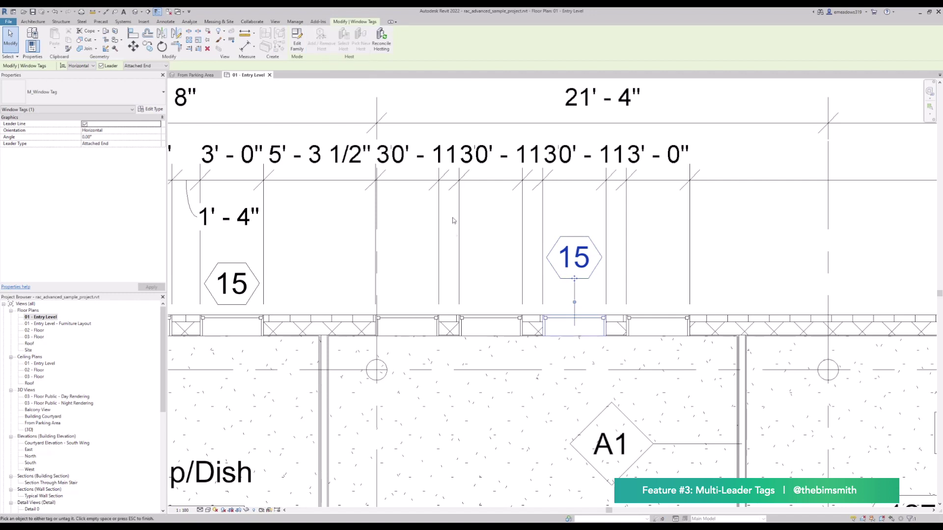
{"action": "left_click", "coordinate": [408, 326]}
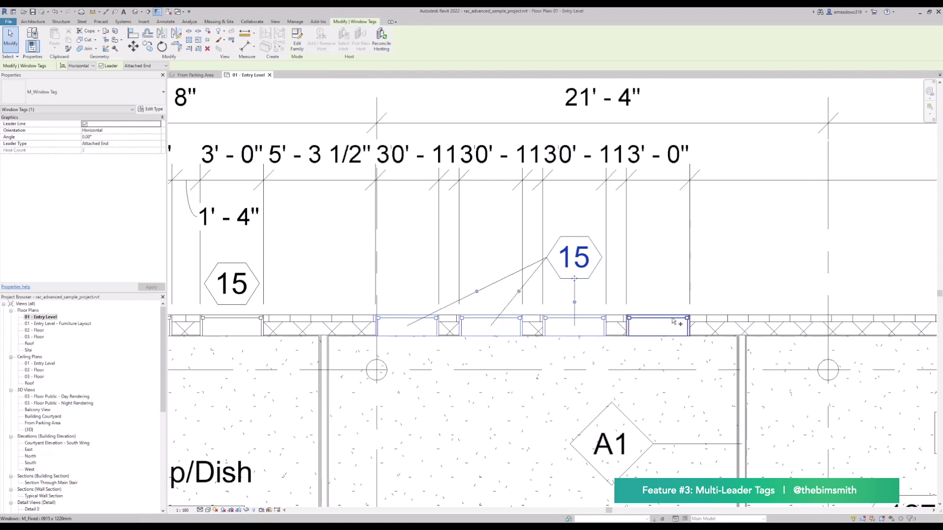
{"action": "left_click", "coordinate": [662, 324]}
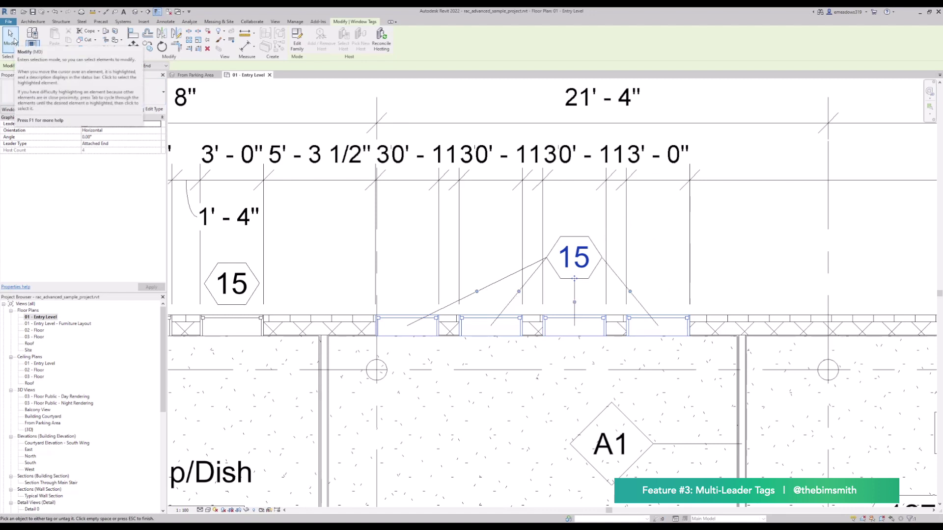
{"action": "left_click", "coordinate": [15, 42]}
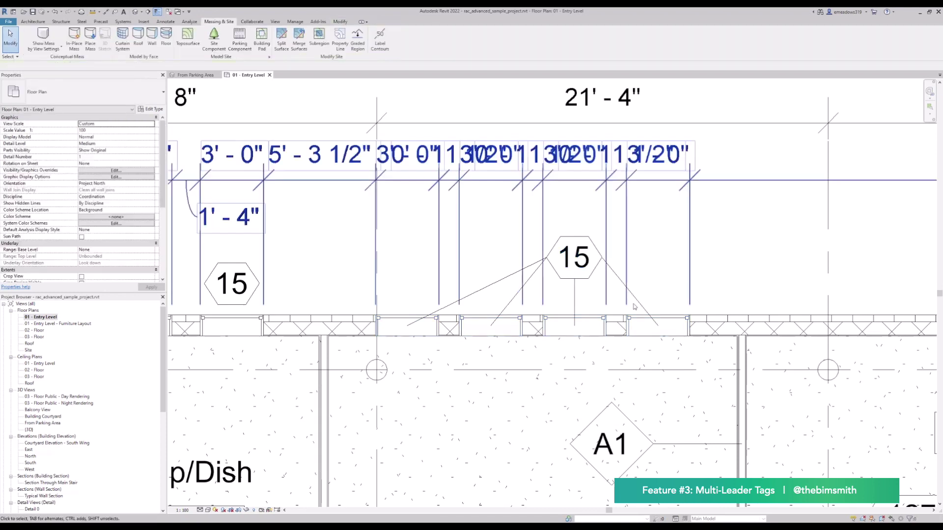
Step: Move the 15 tag slightly left and drag its leader elbows up into a fan
{"action": "left_click", "coordinate": [576, 282]}
{"action": "left_click_drag", "start_coordinate": [576, 283], "coordinate": [553, 306]}
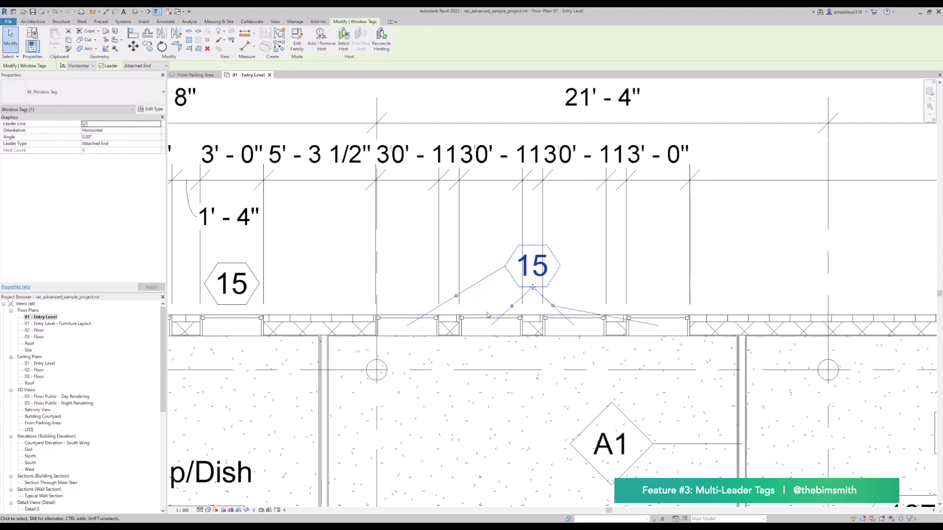
{"action": "left_click_drag", "start_coordinate": [456, 296], "coordinate": [511, 307]}
{"action": "left_click_drag", "start_coordinate": [456, 296], "coordinate": [452, 298]}
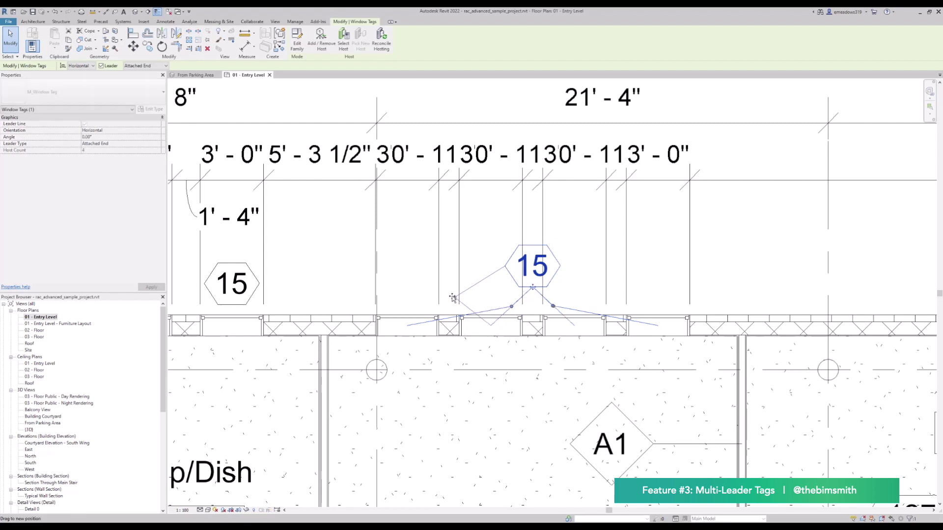
{"action": "left_click_drag", "start_coordinate": [504, 284], "coordinate": [491, 266]}
{"action": "left_click_drag", "start_coordinate": [511, 306], "coordinate": [407, 266]}
{"action": "left_click_drag", "start_coordinate": [555, 306], "coordinate": [657, 266]}
Step: Reframe the plan and shift the multi-leader 15 tag to the right
{"action": "left_click", "coordinate": [783, 264]}
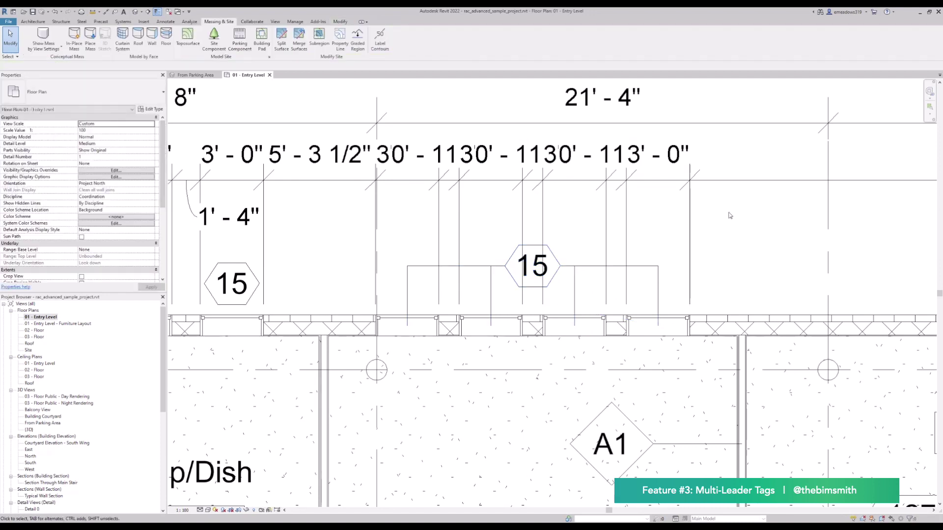
{"action": "scroll", "coordinate": [729, 215], "scroll_direction": "down", "scroll_amount": 2}
{"action": "middle_click_drag", "start_coordinate": [729, 215], "coordinate": [596, 303]}
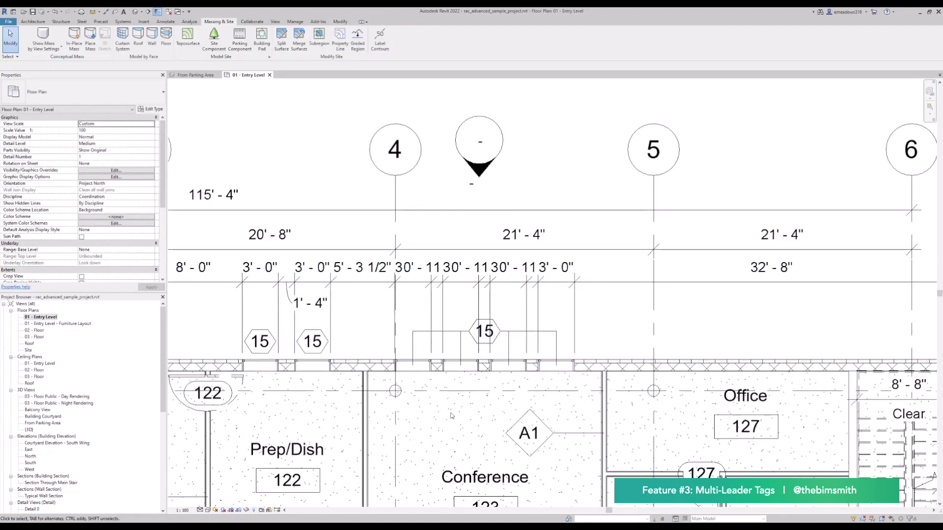
{"action": "middle_click_drag", "start_coordinate": [460, 431], "coordinate": [477, 345]}
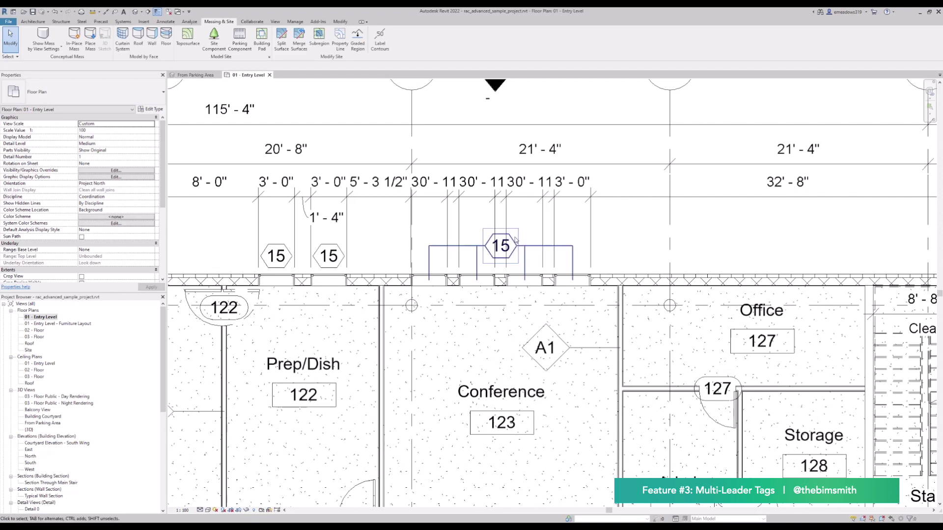
{"action": "left_click", "coordinate": [503, 258]}
{"action": "left_click_drag", "start_coordinate": [505, 260], "coordinate": [618, 260]}
Step: Drag the four leader elbows so each leader drops vertically to its window
{"action": "left_click_drag", "start_coordinate": [469, 247], "coordinate": [429, 245]}
{"action": "left_click_drag", "start_coordinate": [592, 249], "coordinate": [476, 246]}
{"action": "left_click_drag", "start_coordinate": [630, 247], "coordinate": [573, 246]}
{"action": "middle_click_drag", "start_coordinate": [632, 211], "coordinate": [633, 250]}
{"action": "left_click", "coordinate": [623, 247]}
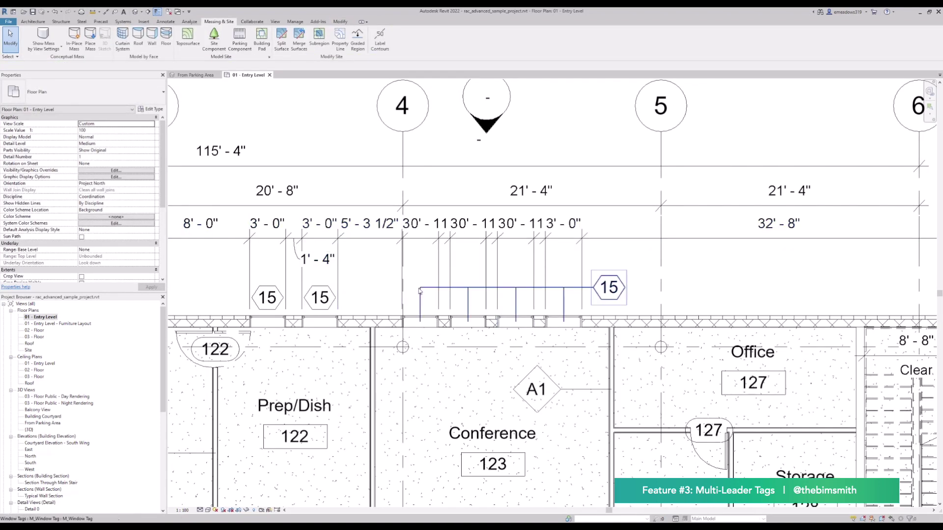
{"action": "middle_click_drag", "start_coordinate": [323, 360], "coordinate": [361, 290]}
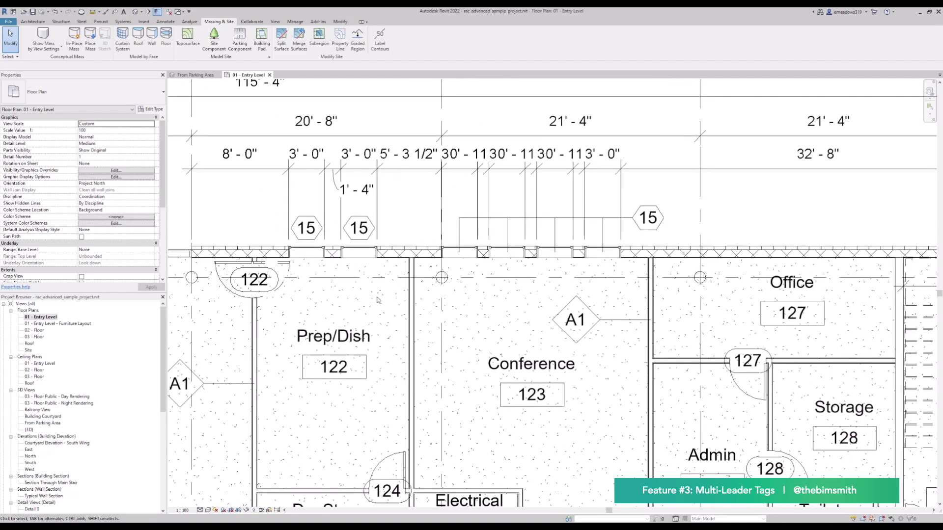
{"action": "left_click", "coordinate": [647, 221]}
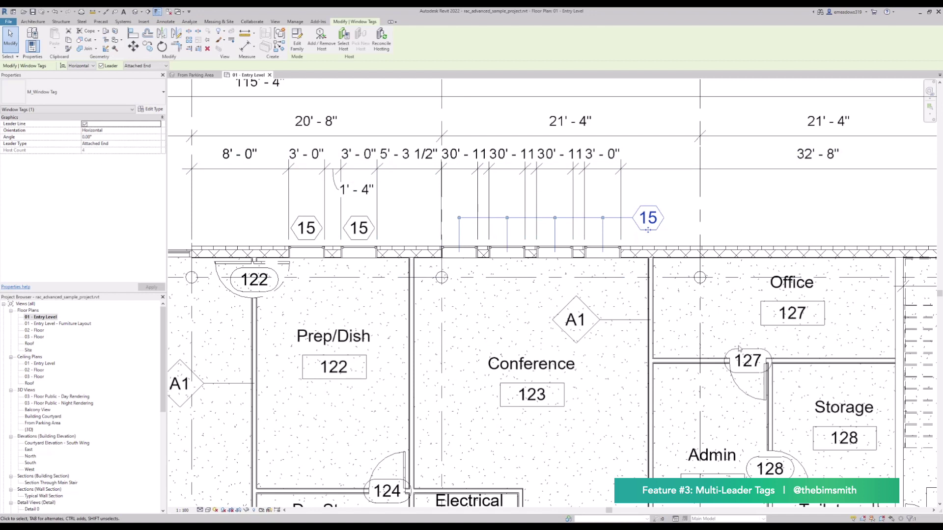
Step: Add the Conference room's left wall, Electrical room's top wall and stair-side wall as A1 tag hosts
{"action": "middle_click_drag", "start_coordinate": [738, 349], "coordinate": [705, 219]}
{"action": "left_click", "coordinate": [543, 197]}
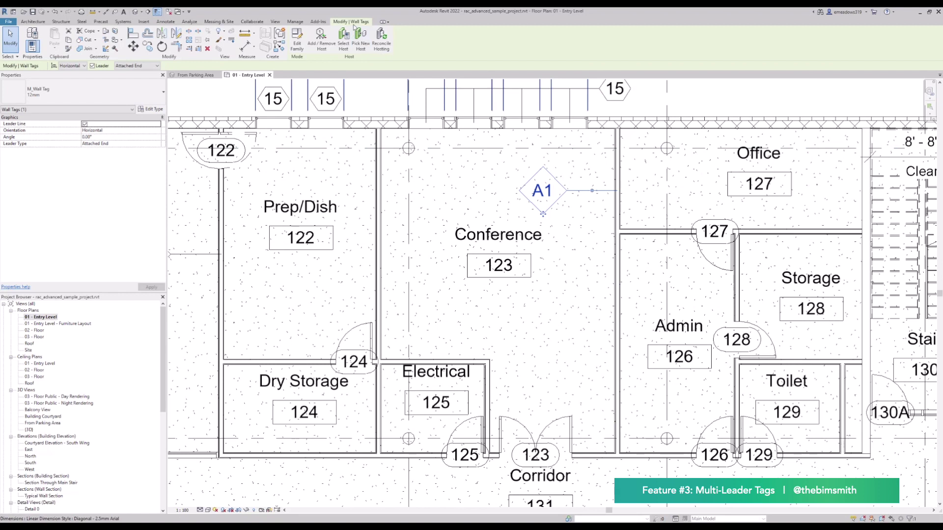
{"action": "left_click", "coordinate": [321, 36]}
{"action": "left_click", "coordinate": [388, 242]}
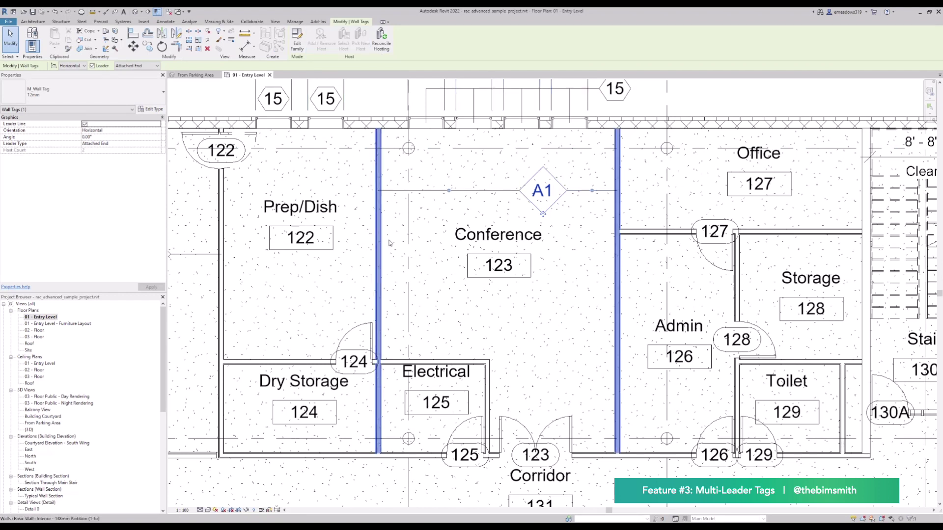
{"action": "left_click", "coordinate": [483, 361]}
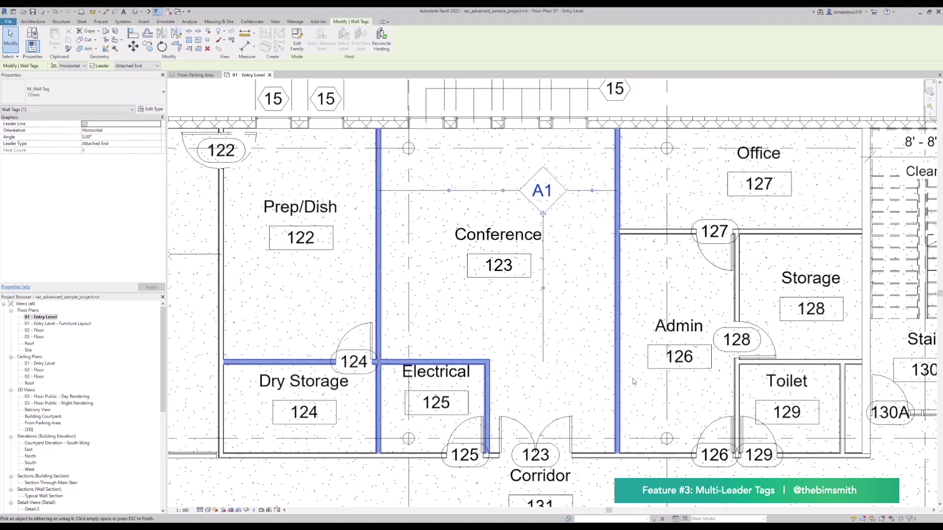
{"action": "left_click", "coordinate": [866, 351]}
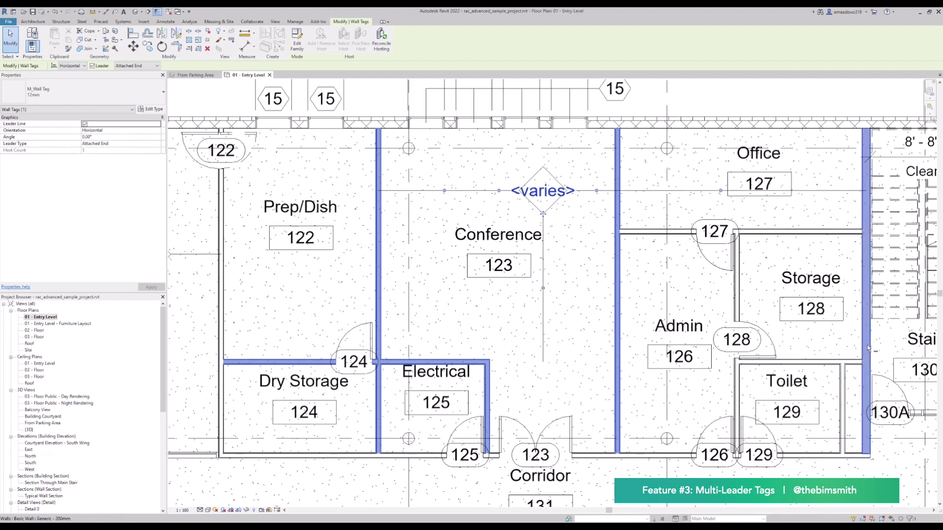
{"action": "left_click", "coordinate": [10, 39]}
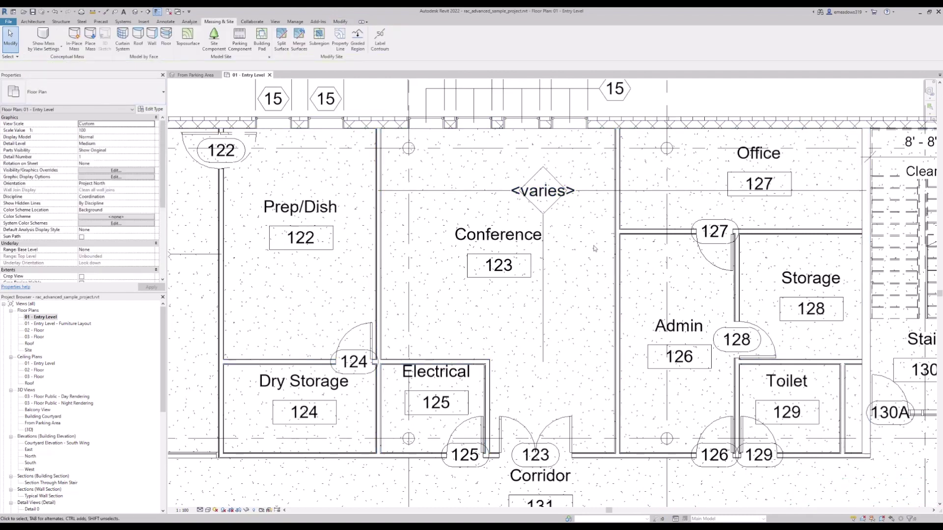
{"action": "middle_click_drag", "start_coordinate": [539, 195], "coordinate": [505, 275]}
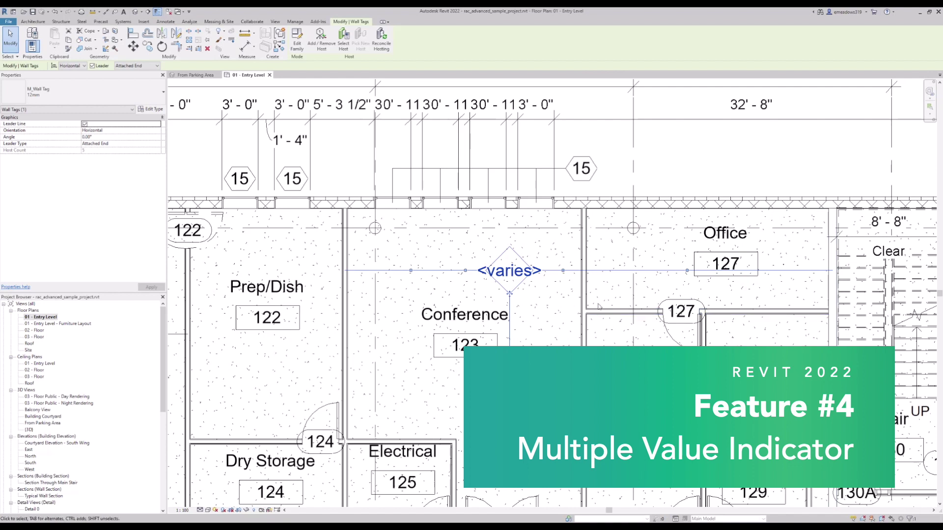
{"action": "middle_click_drag", "start_coordinate": [826, 375], "coordinate": [702, 289]}
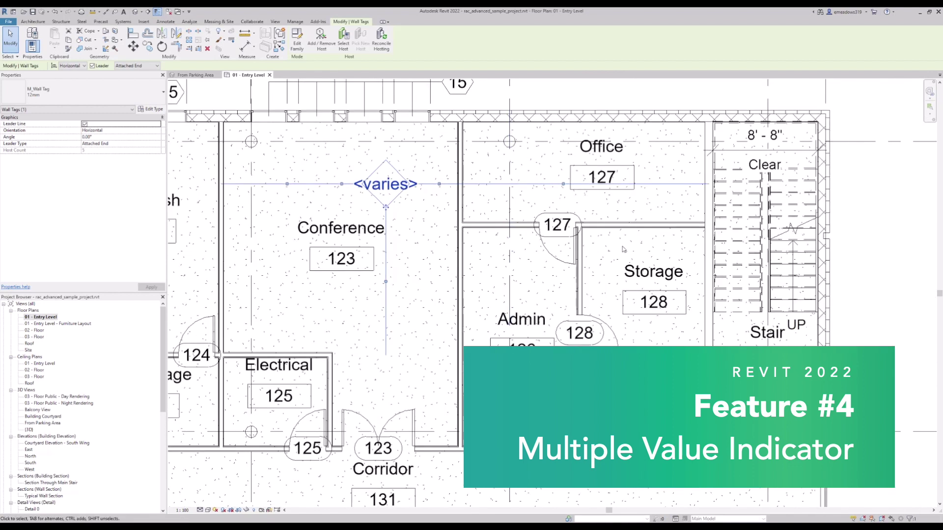
Step: Pan past Prep/Dish and Dry Storage to the grid bubbles and select the 115' - 4" dimension
{"action": "left_click", "coordinate": [708, 206]}
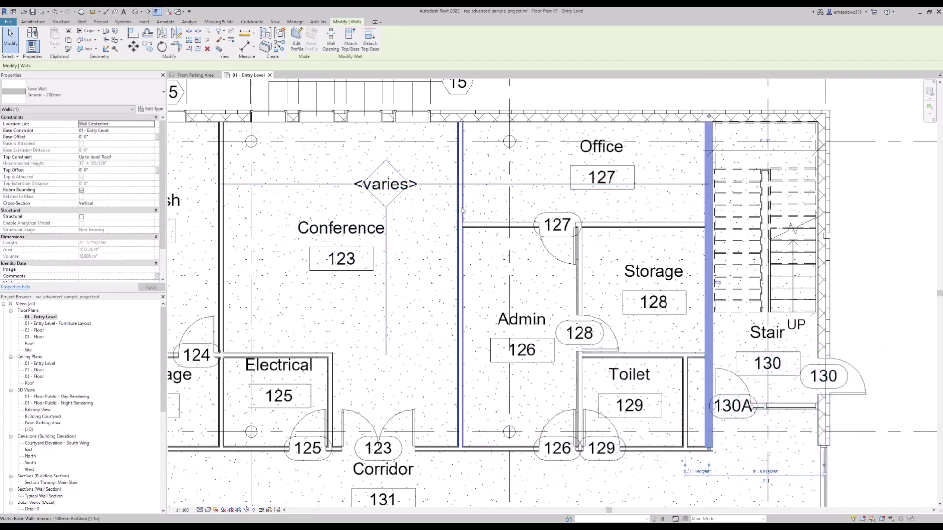
{"action": "left_click", "coordinate": [463, 210], "text": "ctrl"}
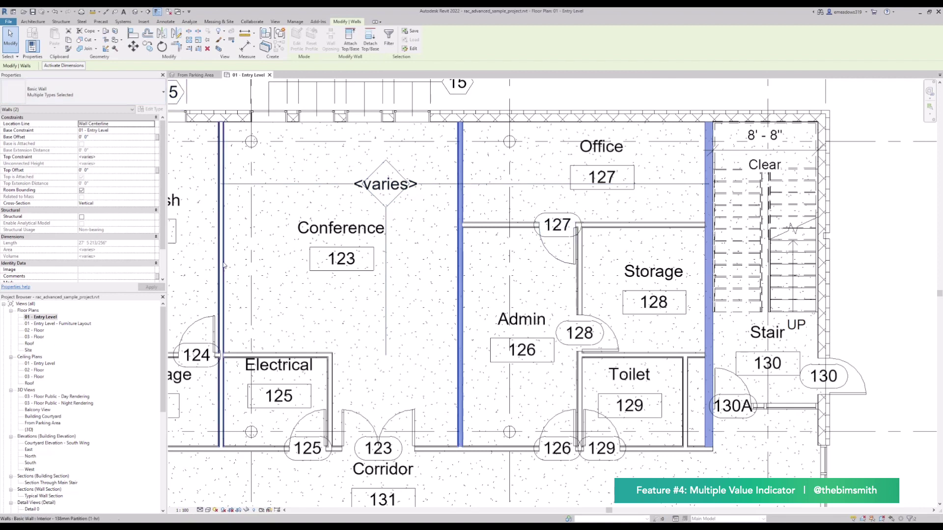
{"action": "middle_click_drag", "start_coordinate": [355, 205], "coordinate": [308, 193]}
{"action": "middle_click_drag", "start_coordinate": [414, 223], "coordinate": [402, 247]}
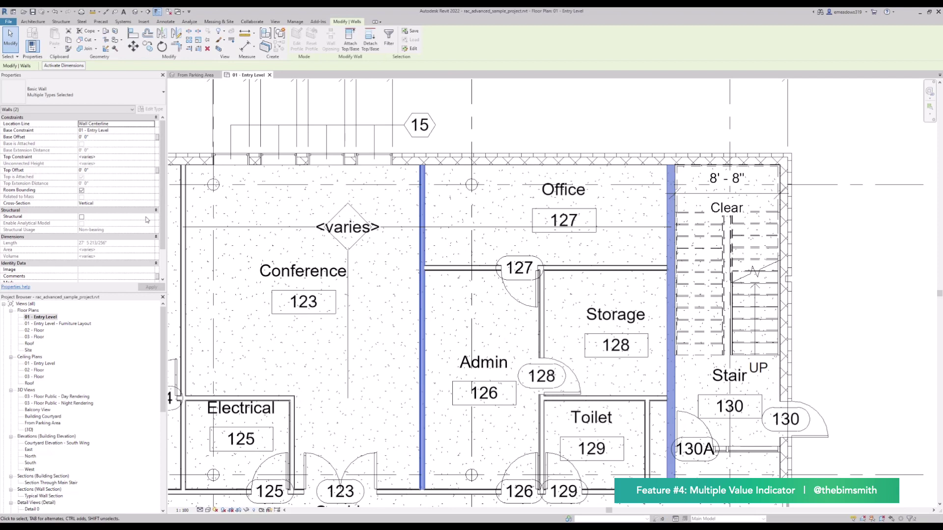
{"action": "middle_click_drag", "start_coordinate": [248, 193], "coordinate": [434, 322]}
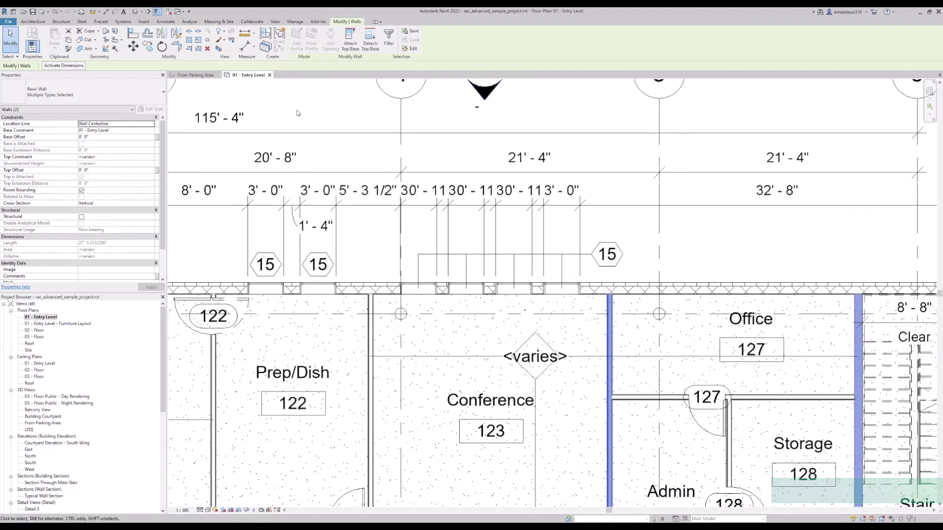
{"action": "middle_click_drag", "start_coordinate": [239, 141], "coordinate": [461, 227]}
{"action": "left_click", "coordinate": [461, 225]}
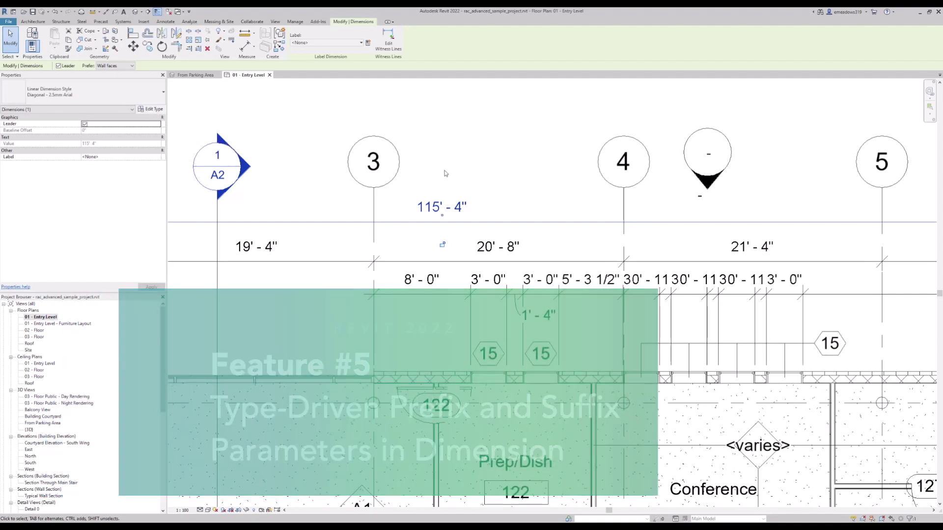
Step: Switch the overall dimension to the Diagonal - 2.5mm Arial - Overall type
{"action": "scroll", "coordinate": [271, 191], "scroll_direction": "down", "scroll_amount": 1}
{"action": "scroll", "coordinate": [356, 215], "scroll_direction": "down", "scroll_amount": 1}
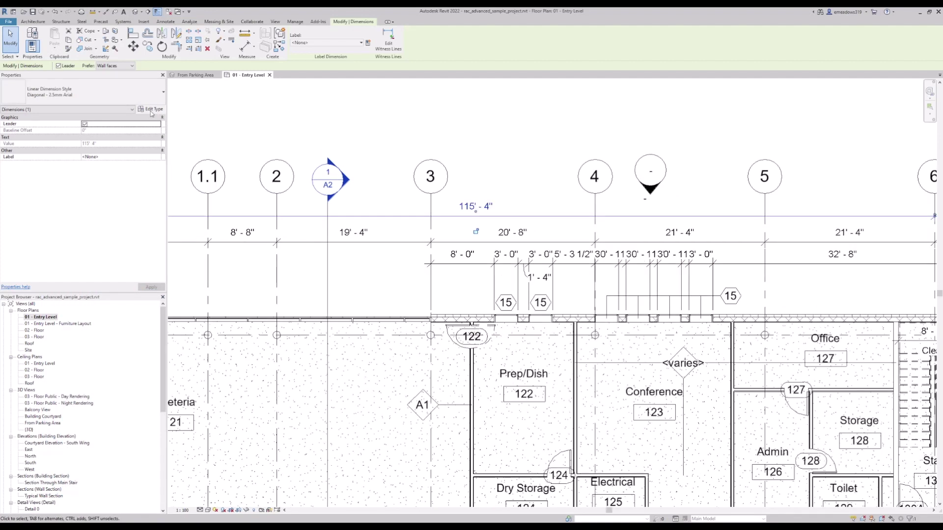
{"action": "left_click", "coordinate": [150, 110]}
{"action": "left_click", "coordinate": [477, 177]}
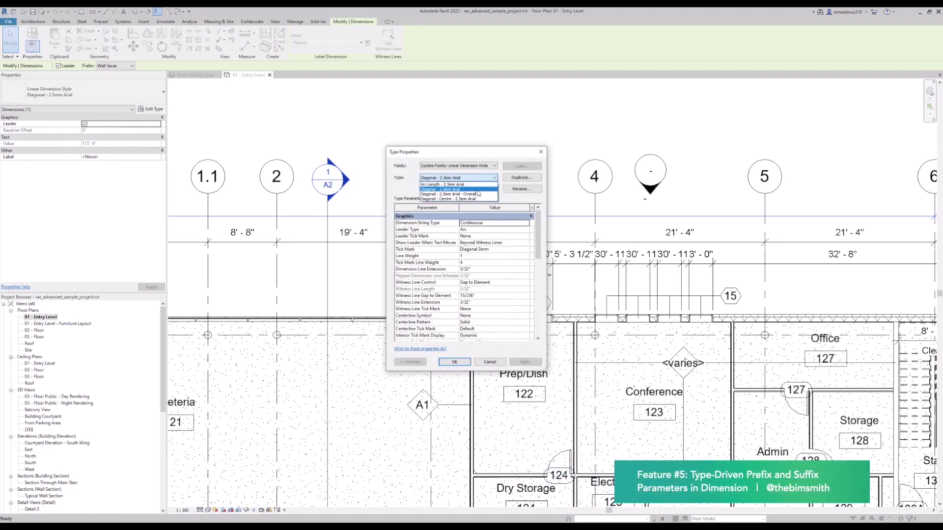
{"action": "left_click", "coordinate": [474, 195]}
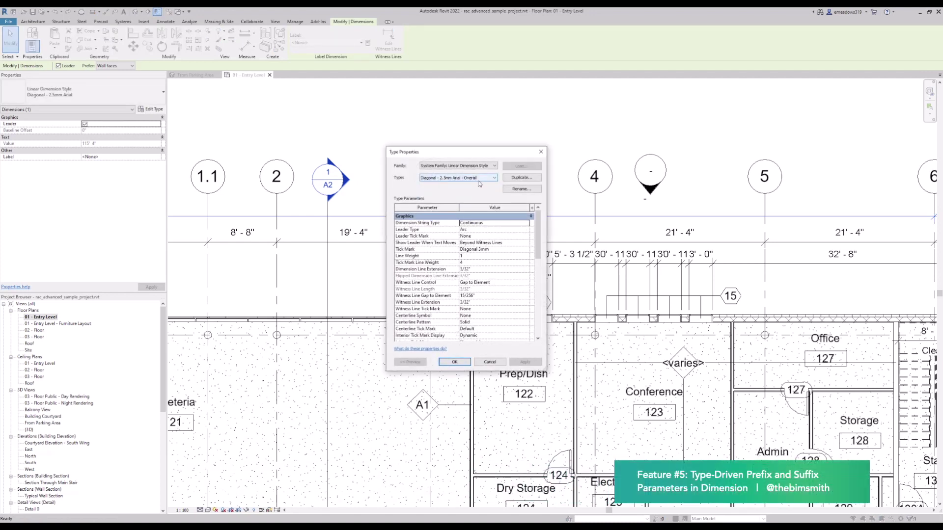
{"action": "scroll", "coordinate": [497, 275], "scroll_direction": "down", "scroll_amount": 8}
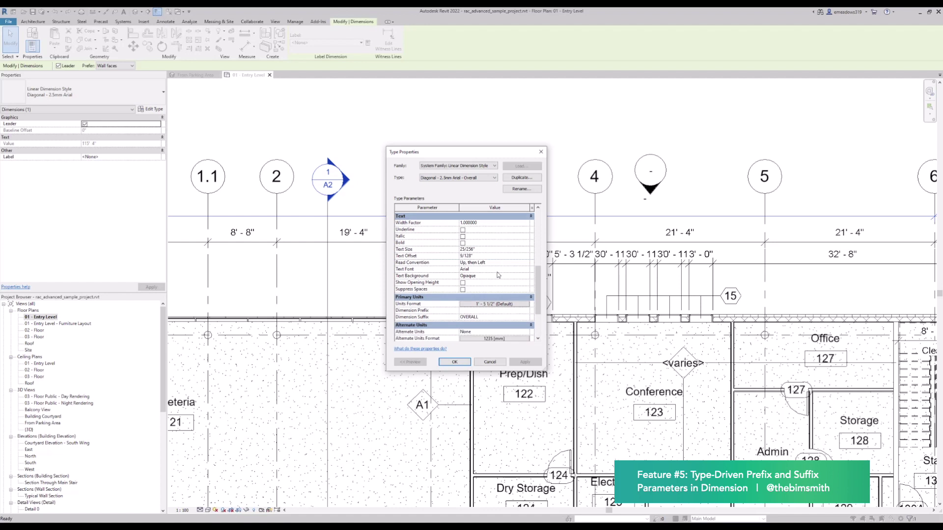
{"action": "scroll", "coordinate": [498, 275], "scroll_direction": "down", "scroll_amount": 1}
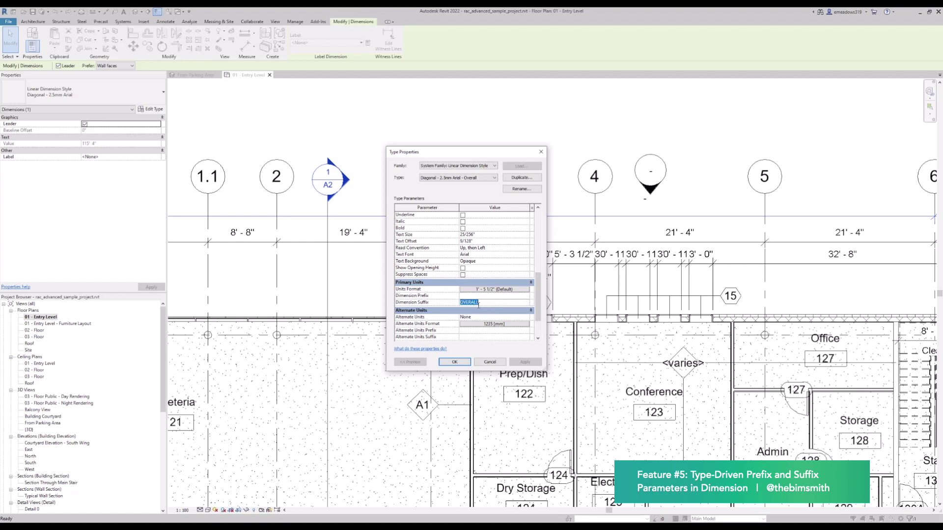
{"action": "left_click", "coordinate": [456, 363]}
{"action": "key", "text": "Escape"}
Step: Add the suffix ISH to the overall dimension text so it reads OVERALL ISH
{"action": "scroll", "coordinate": [510, 209], "scroll_direction": "down", "scroll_amount": 3}
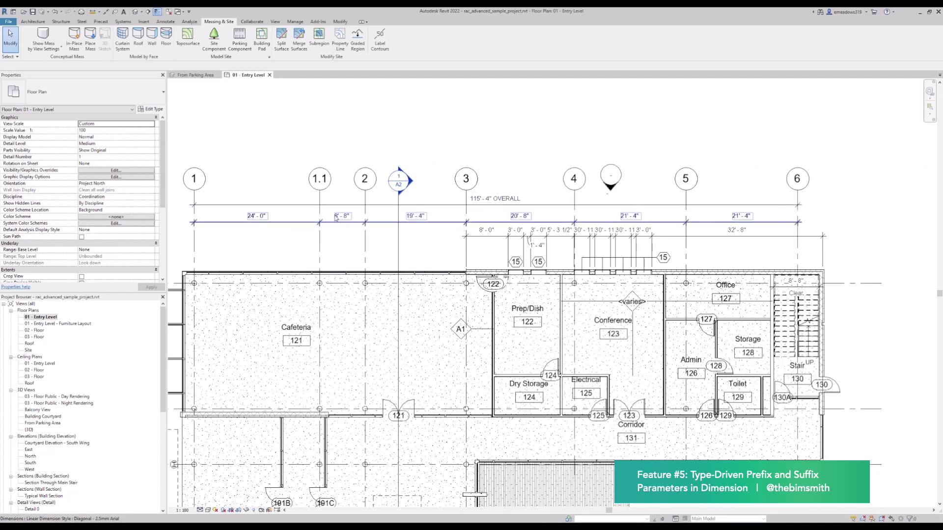
{"action": "left_click", "coordinate": [505, 206]}
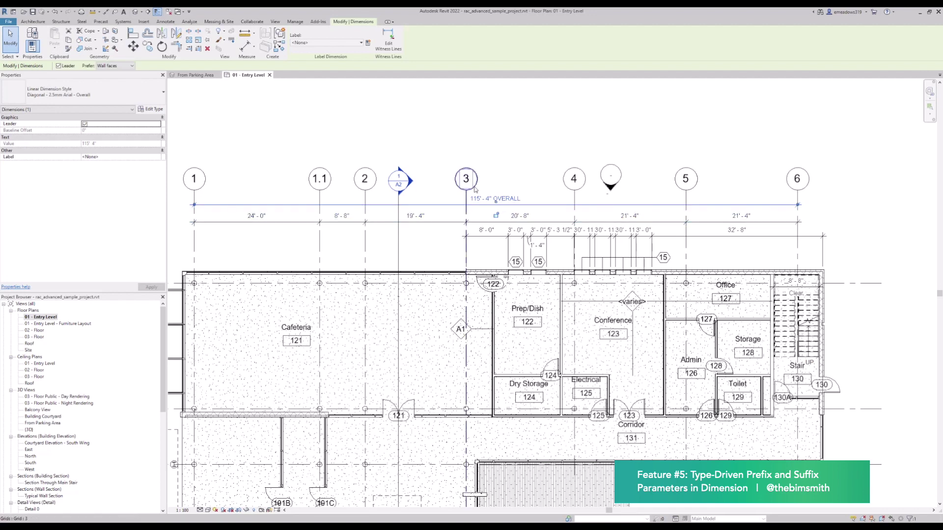
{"action": "middle_click_drag", "start_coordinate": [464, 304], "coordinate": [478, 291]}
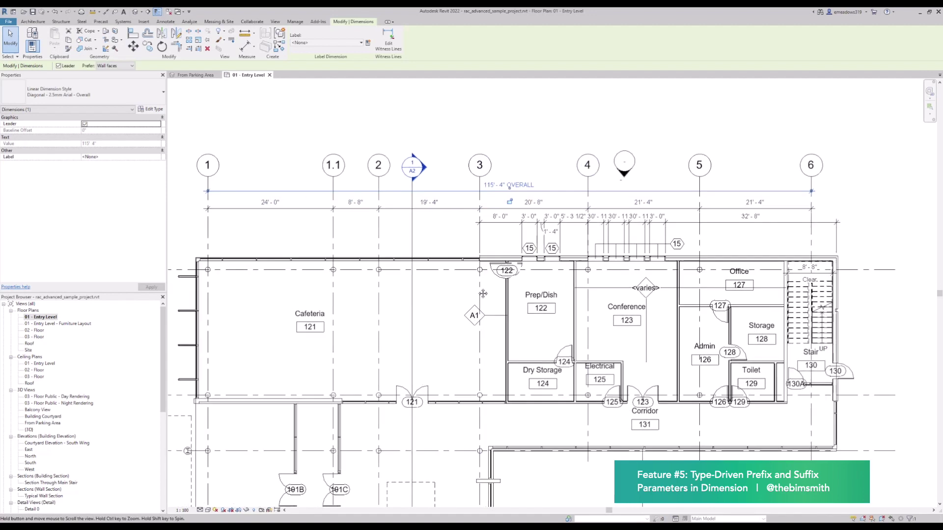
{"action": "middle_click_drag", "start_coordinate": [329, 272], "coordinate": [413, 276]}
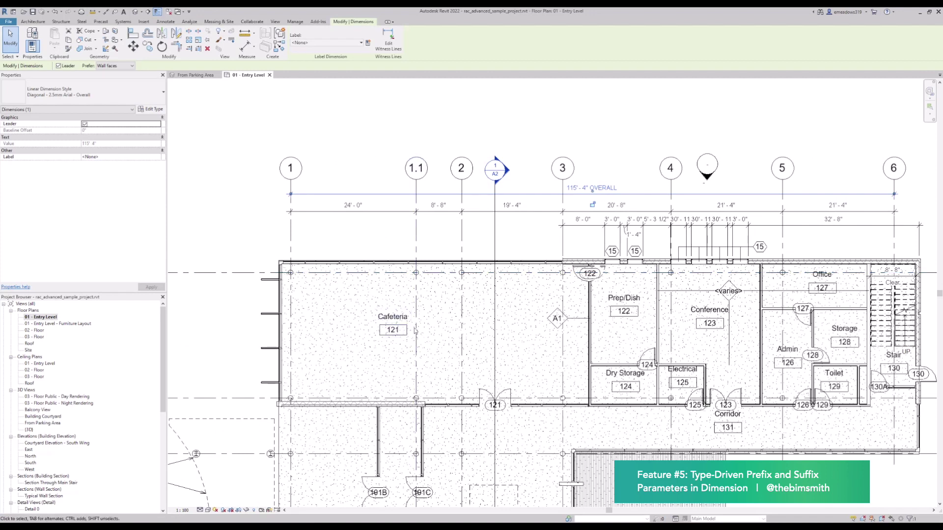
{"action": "left_click", "coordinate": [587, 188]}
{"action": "left_click", "coordinate": [516, 293]}
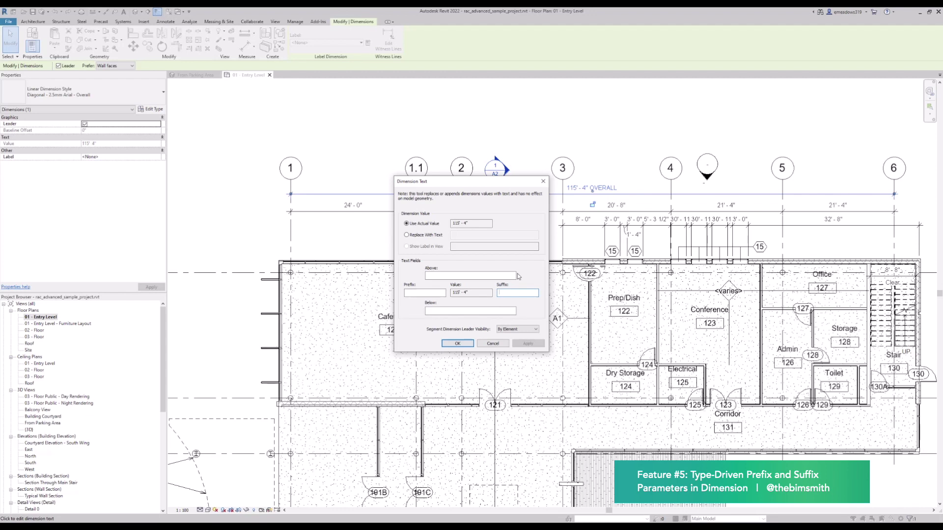
{"action": "type", "text": "ISH"}
{"action": "key", "text": "Return"}
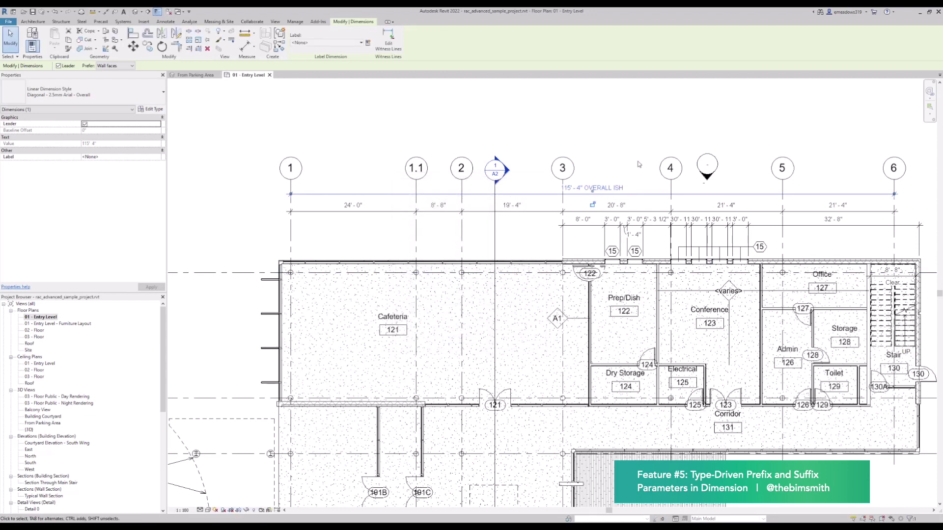
{"action": "middle_click_drag", "start_coordinate": [641, 128], "coordinate": [495, 116]}
{"action": "left_click", "coordinate": [504, 115]}
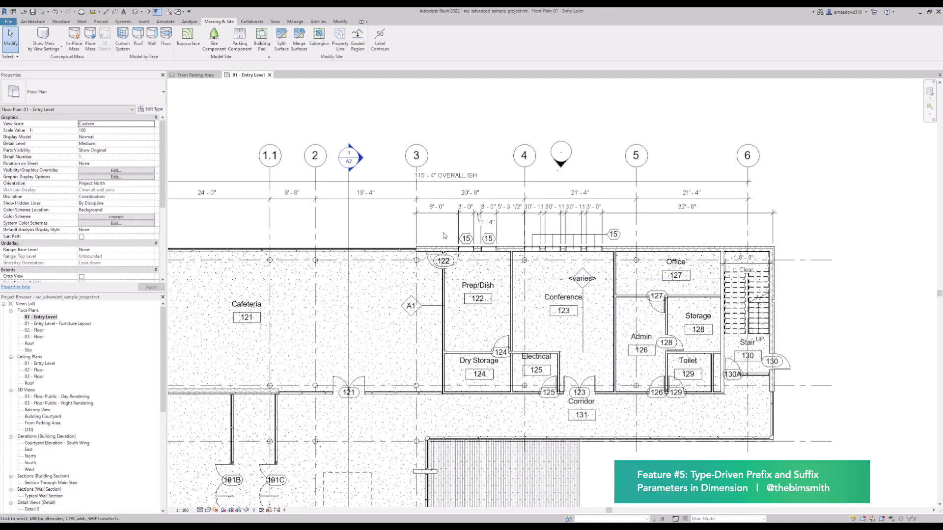
Step: Pan and zoom the plan to bring Corridor 131 and nearby rooms into view
{"action": "middle_click_drag", "start_coordinate": [526, 421], "coordinate": [548, 147]}
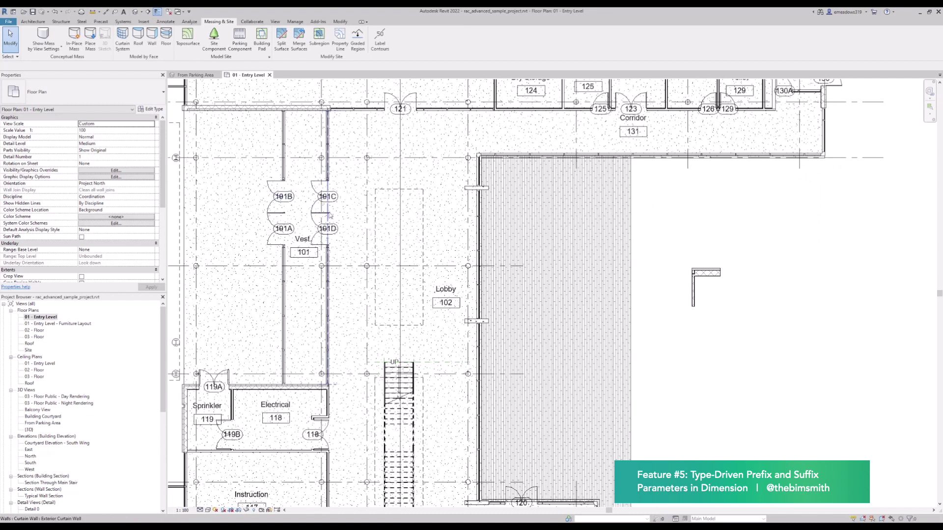
{"action": "scroll", "coordinate": [329, 215], "scroll_direction": "up", "scroll_amount": 4}
{"action": "middle_click_drag", "start_coordinate": [329, 215], "coordinate": [433, 265]}
{"action": "scroll", "coordinate": [426, 266], "scroll_direction": "down", "scroll_amount": 5}
{"action": "middle_click_drag", "start_coordinate": [499, 262], "coordinate": [308, 476]}
{"action": "scroll", "coordinate": [547, 245], "scroll_direction": "up", "scroll_amount": 4}
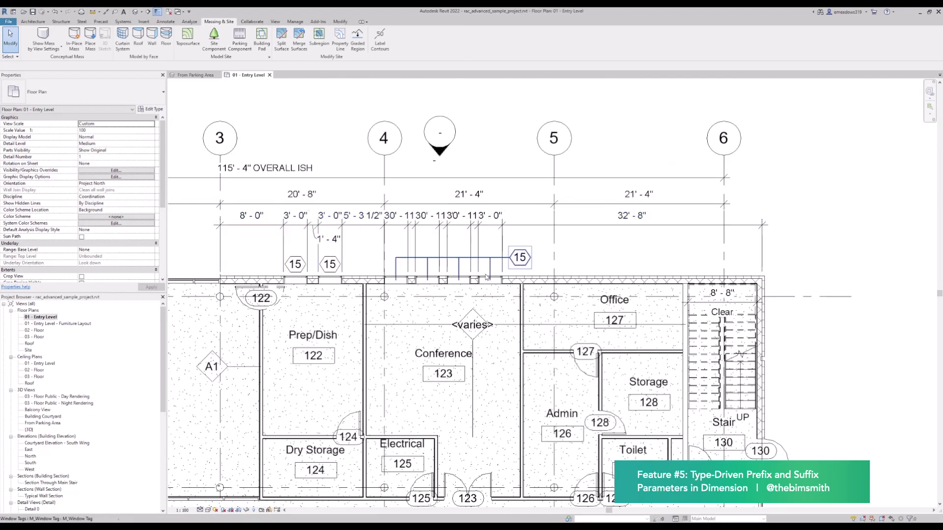
{"action": "middle_click_drag", "start_coordinate": [411, 376], "coordinate": [524, 268]}
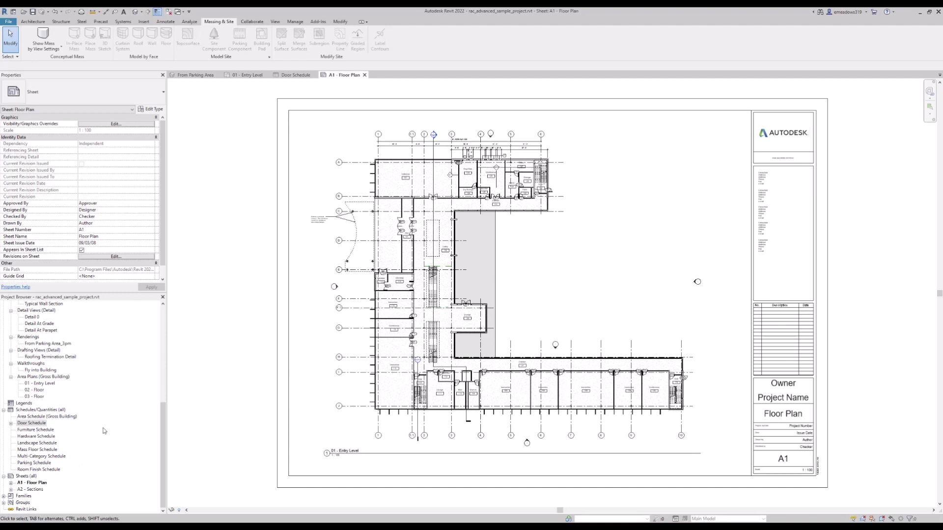
Step: Open the Multi-Category Schedule and its Schedule Properties Filter tab
{"action": "double_click", "coordinate": [35, 458]}
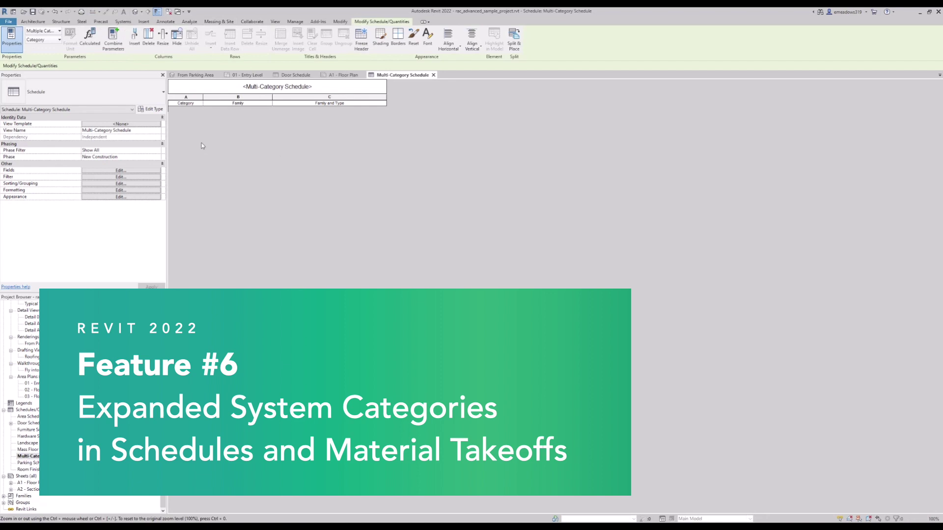
{"action": "left_click", "coordinate": [134, 172]}
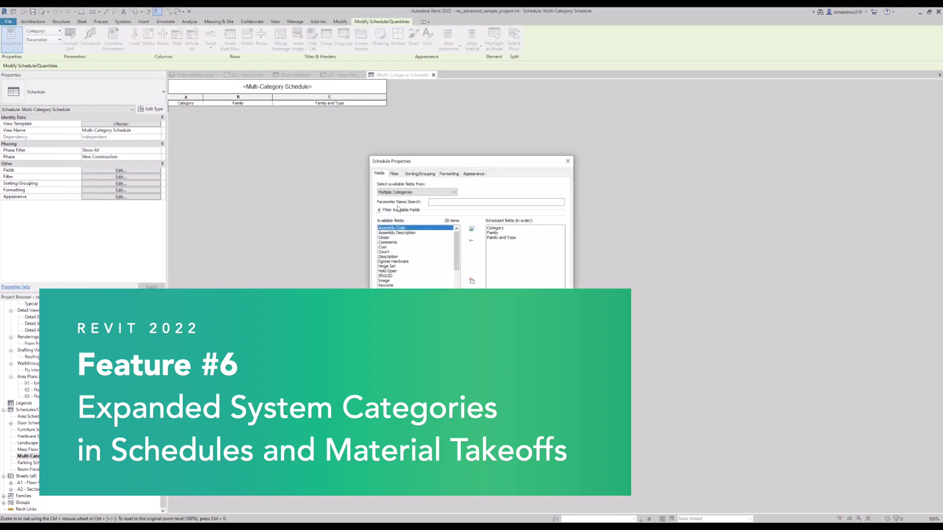
{"action": "left_click", "coordinate": [393, 174]}
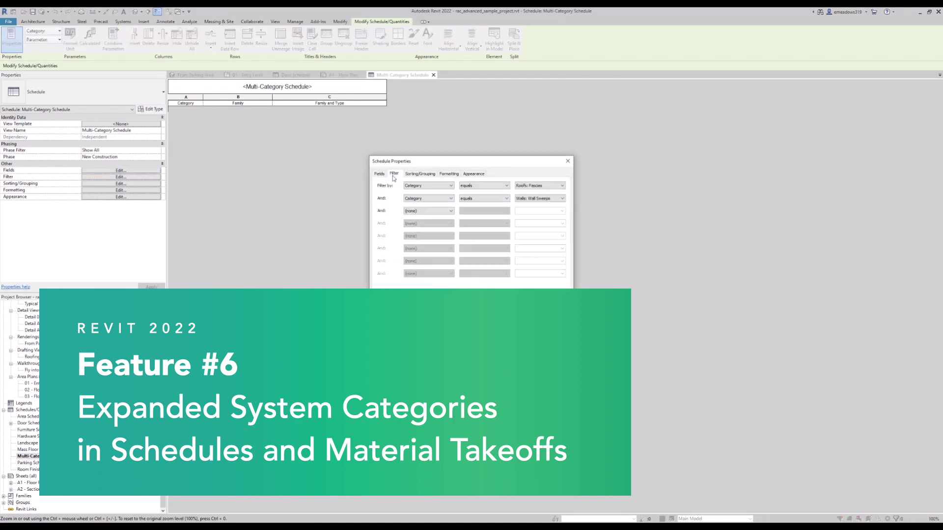
Step: Review the two filter category lists, keeping Roofs: Fascias and Walls: Wall Sweeps
{"action": "left_click", "coordinate": [540, 186]}
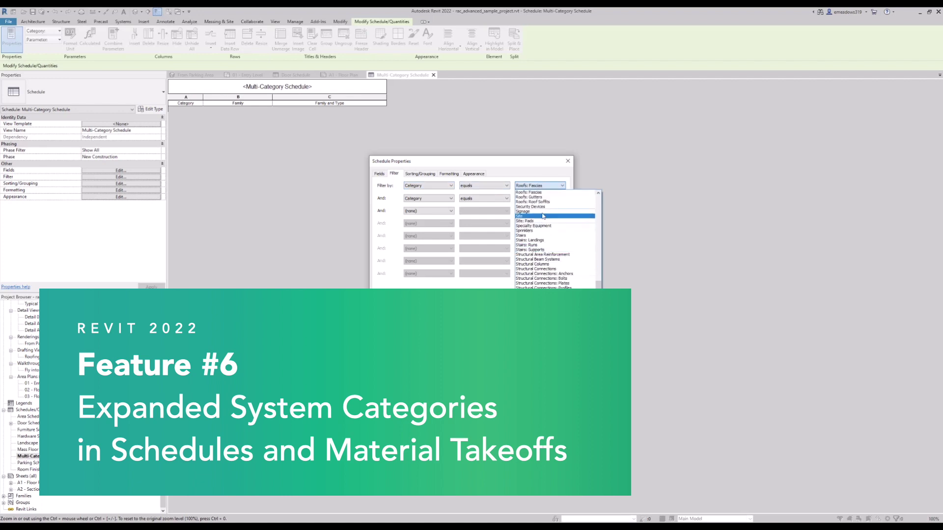
{"action": "left_click", "coordinate": [388, 191]}
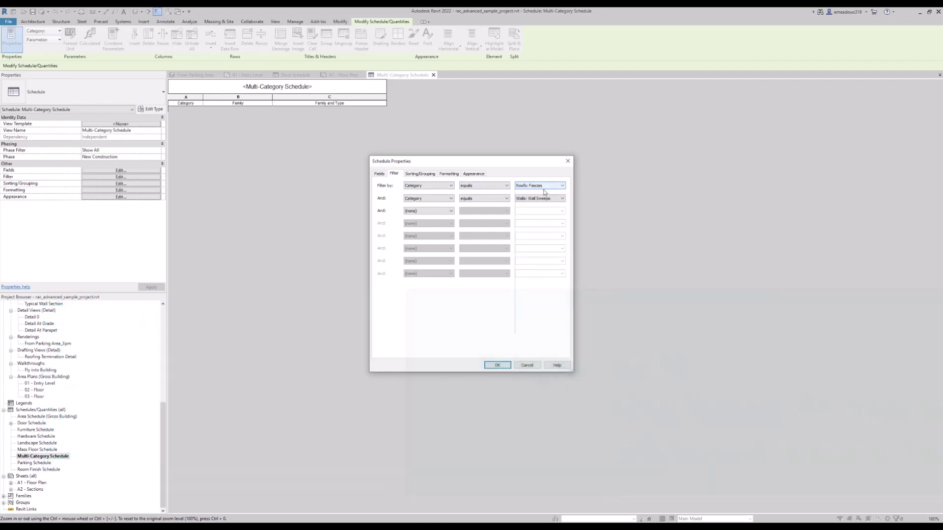
{"action": "left_click", "coordinate": [537, 187]}
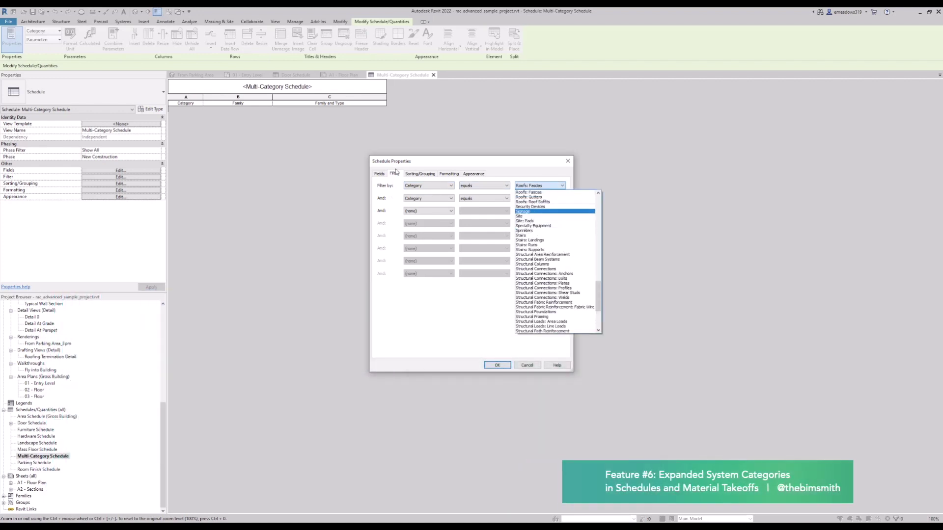
{"action": "scroll", "coordinate": [546, 249], "scroll_direction": "down", "scroll_amount": 5}
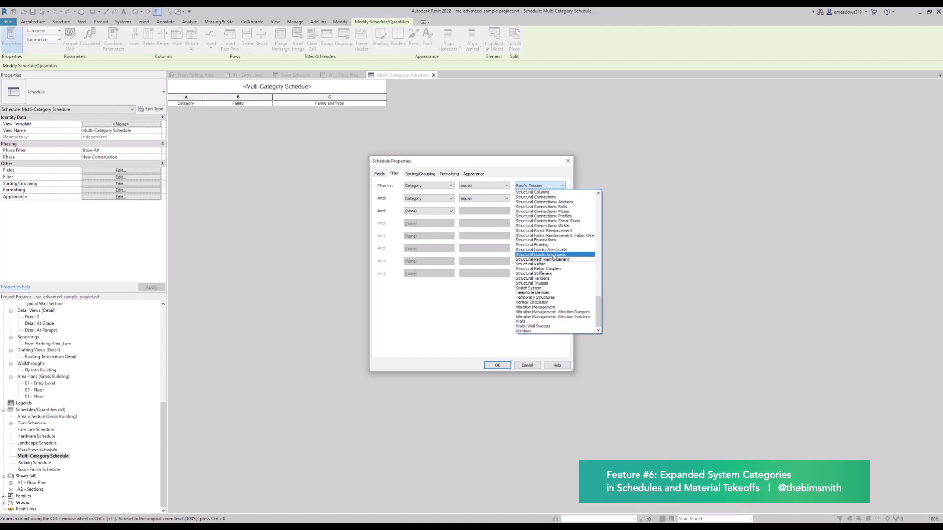
{"action": "left_click", "coordinate": [526, 178]}
{"action": "left_click", "coordinate": [526, 199]}
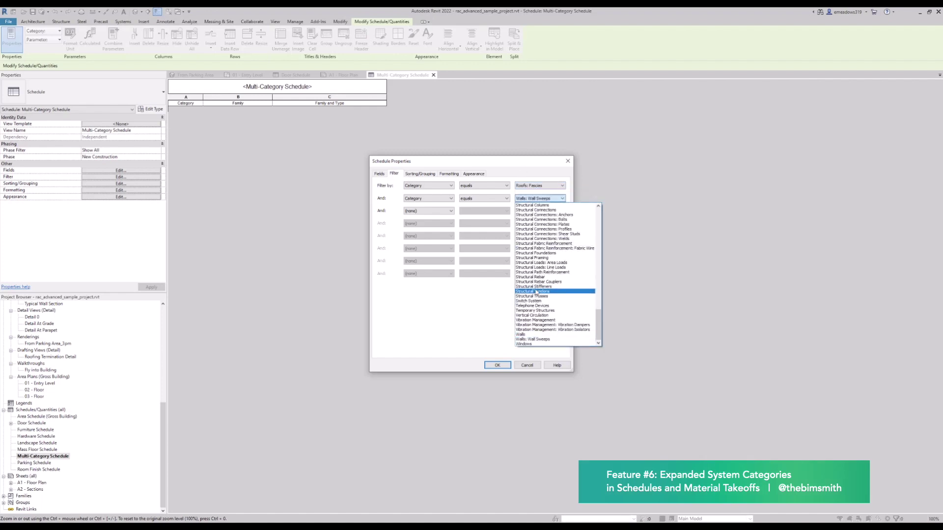
{"action": "scroll", "coordinate": [555, 295], "scroll_direction": "up", "scroll_amount": 1}
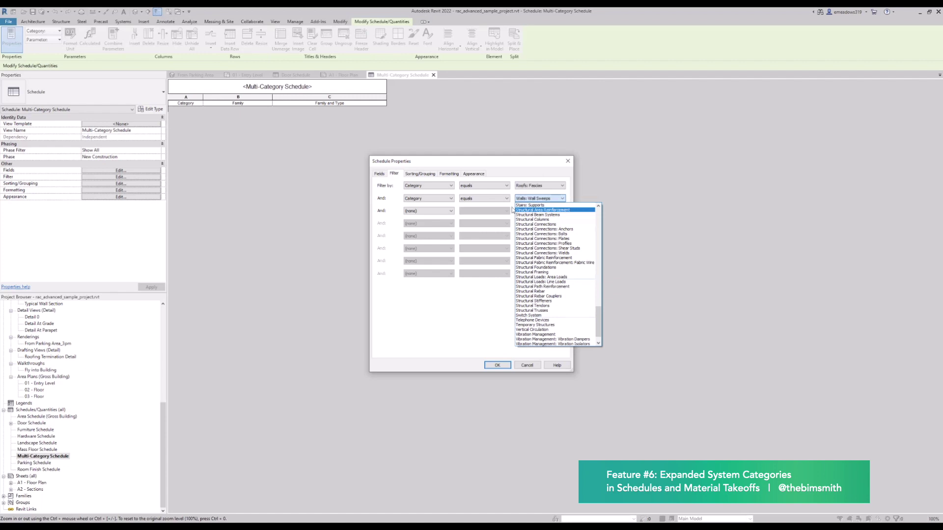
{"action": "left_click", "coordinate": [447, 199]}
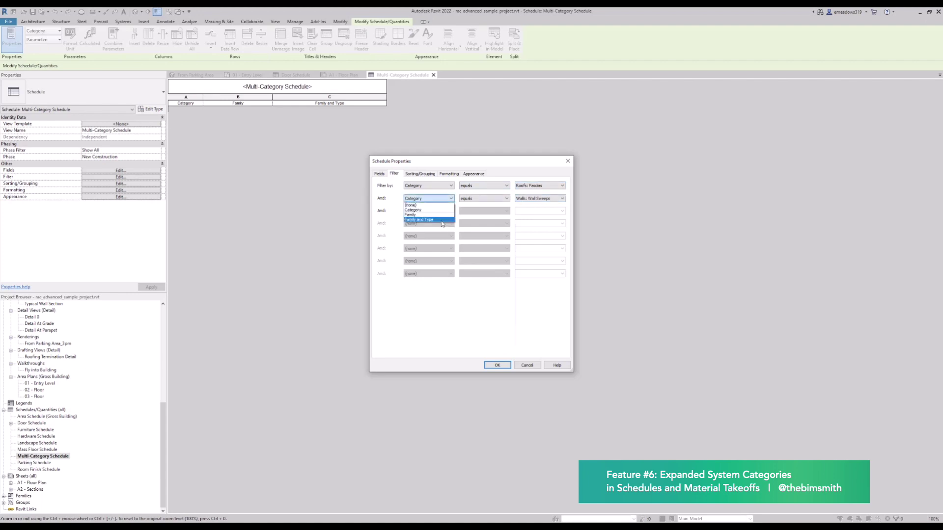
Step: Remove the second filter and change the first filter's field to Family and Type
{"action": "left_click", "coordinate": [410, 205]}
{"action": "left_click", "coordinate": [423, 185]}
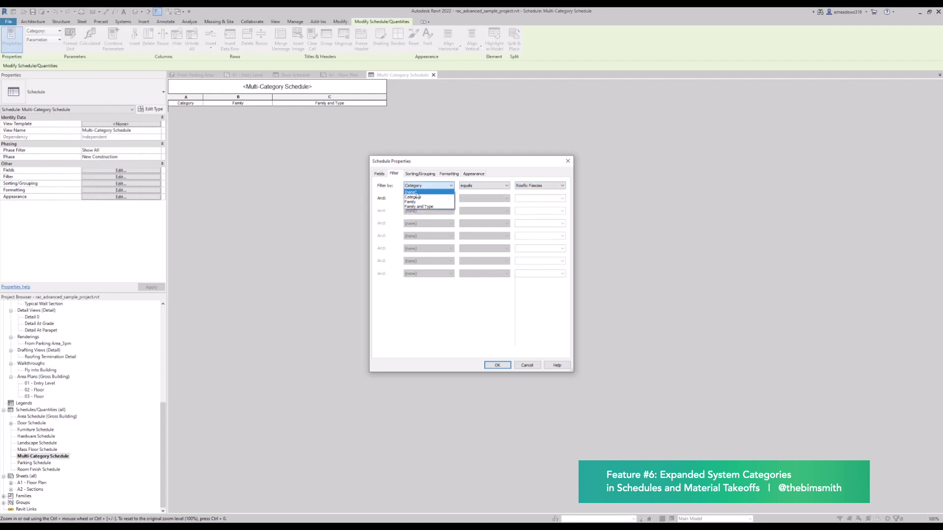
{"action": "left_click", "coordinate": [416, 193]}
{"action": "left_click", "coordinate": [424, 185]}
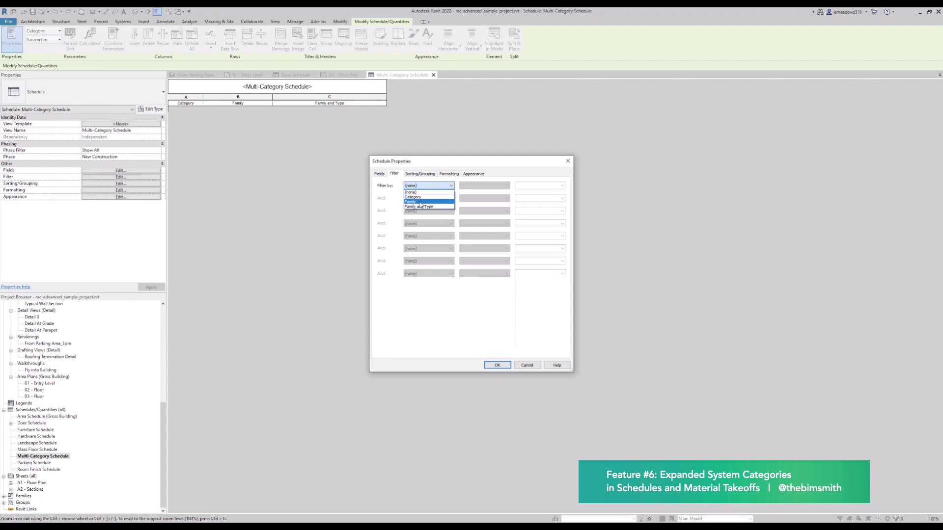
{"action": "left_click", "coordinate": [419, 207]}
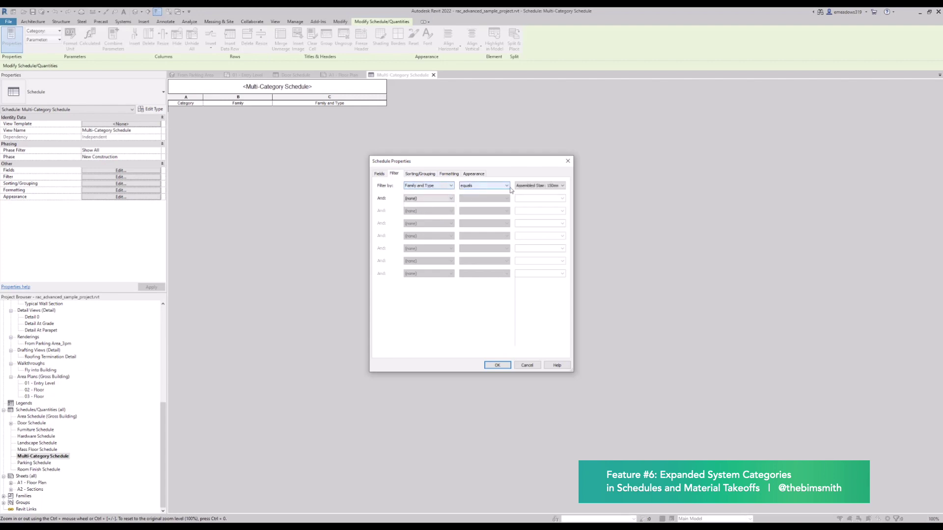
Step: Set the filter condition to 'contains' with value Cornice and confirm the properties
{"action": "left_click", "coordinate": [525, 190]}
{"action": "scroll", "coordinate": [563, 236], "scroll_direction": "down", "scroll_amount": 15}
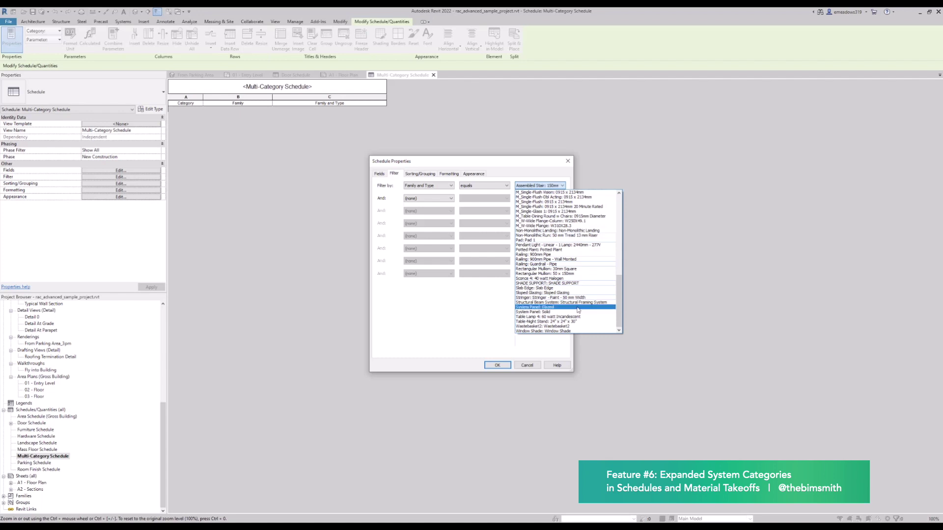
{"action": "left_click", "coordinate": [483, 190]}
{"action": "left_click", "coordinate": [482, 190]}
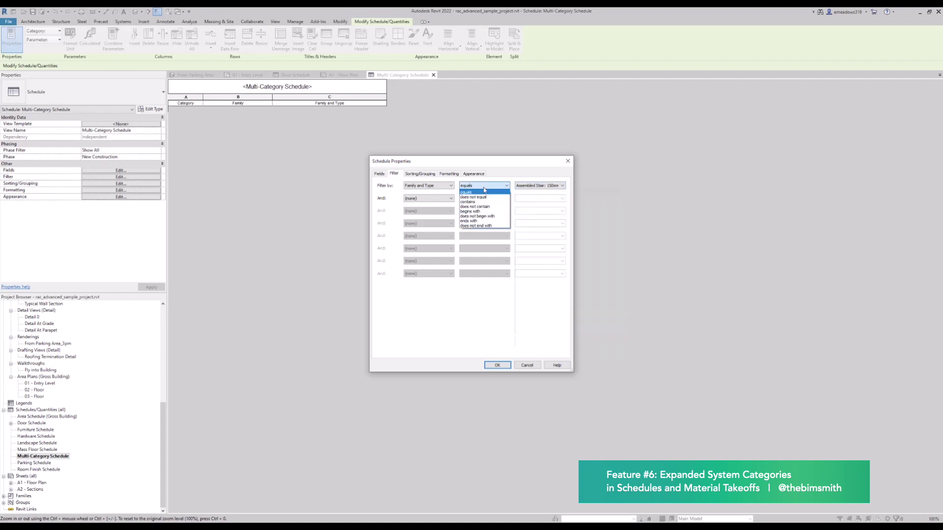
{"action": "left_click", "coordinate": [489, 205]}
{"action": "left_click", "coordinate": [536, 188]}
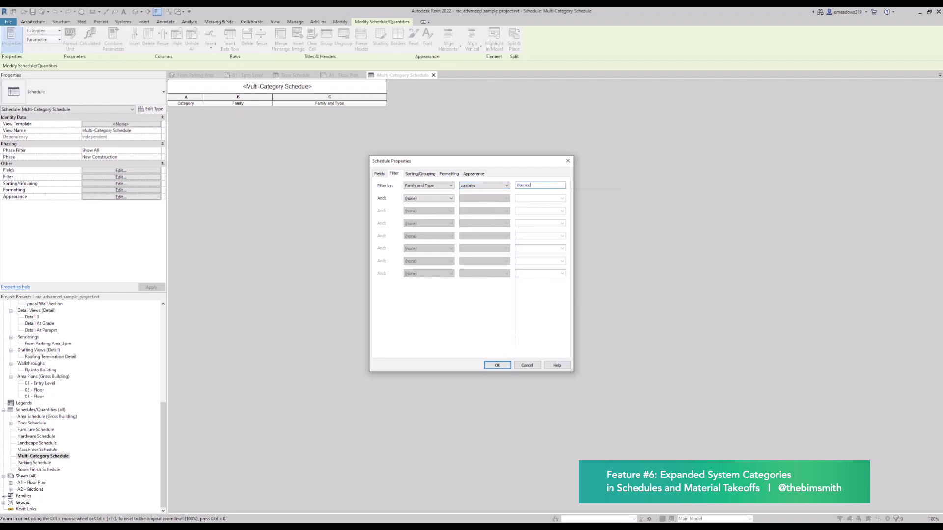
{"action": "left_click", "coordinate": [496, 365]}
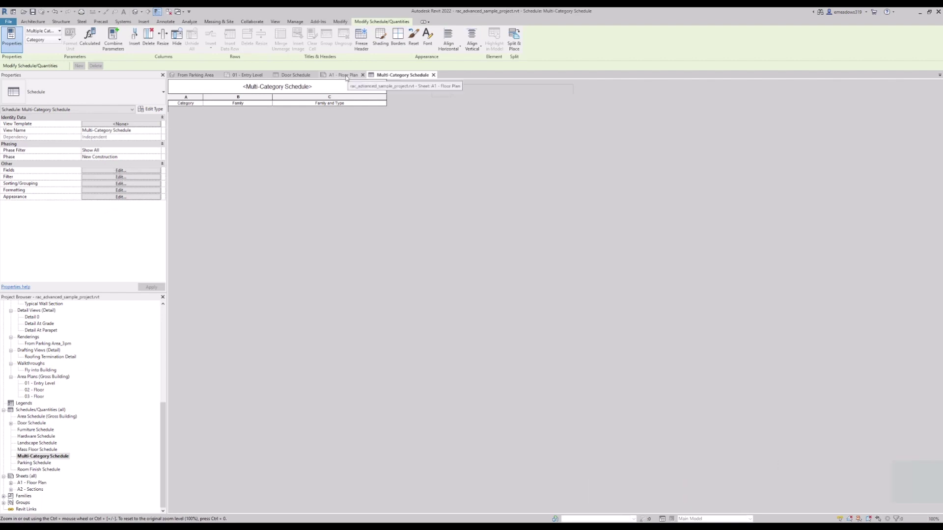
Step: Delete the Door Schedule 1/2 and 2/2 segments and open the full Door Schedule
{"action": "left_click", "coordinate": [32, 423]}
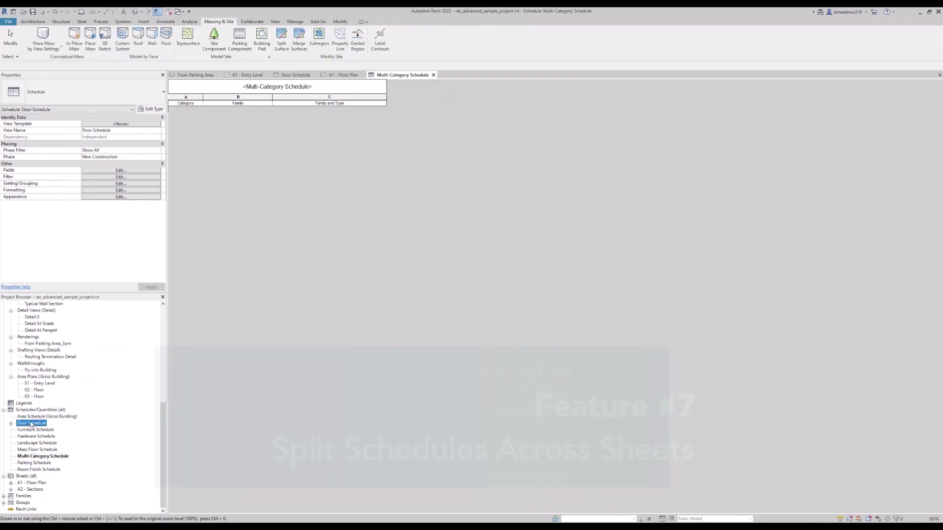
{"action": "left_click", "coordinate": [11, 424]}
{"action": "left_click", "coordinate": [43, 430]}
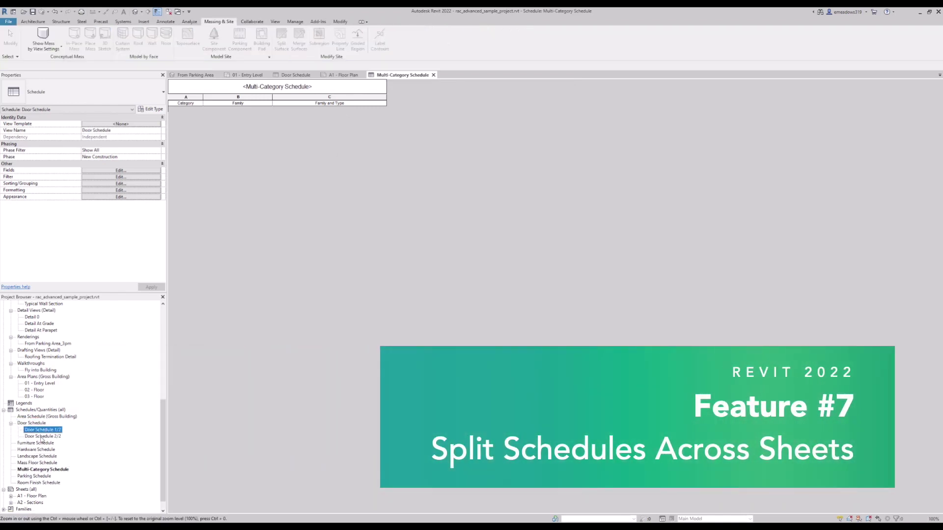
{"action": "left_click", "coordinate": [42, 436], "text": "ctrl"}
{"action": "right_click", "coordinate": [42, 437]}
{"action": "left_click", "coordinate": [46, 443]}
{"action": "double_click", "coordinate": [31, 424]}
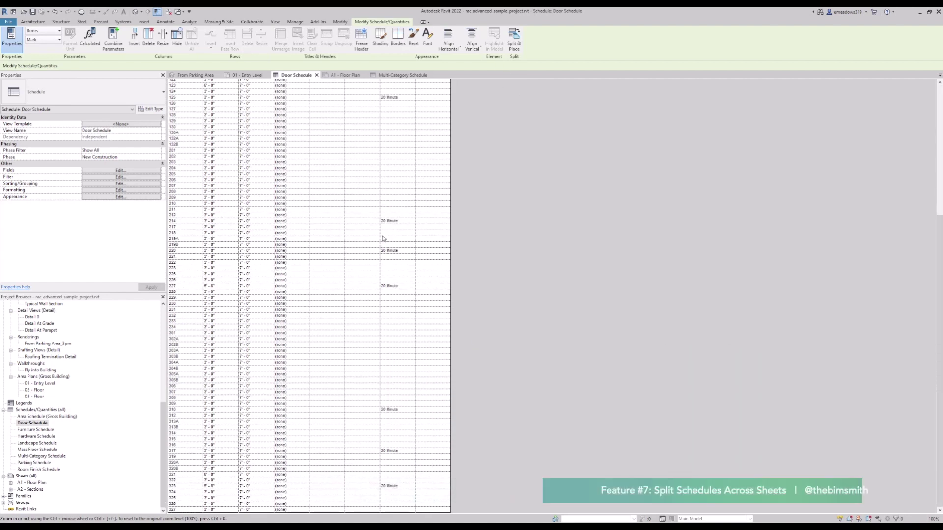
Step: Bring up the East elevation's Project Browser menu, then dismiss it without changes
{"action": "scroll", "coordinate": [90, 358], "scroll_direction": "up", "scroll_amount": 3}
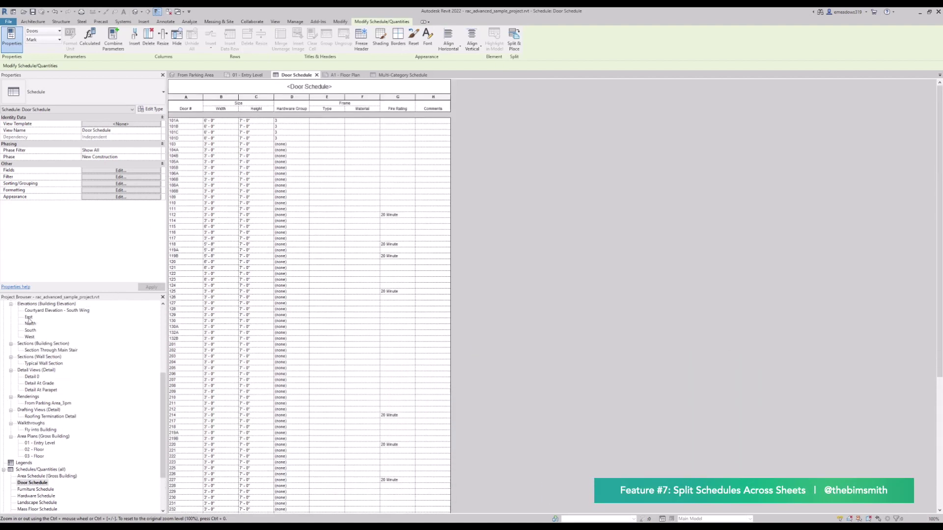
{"action": "right_click", "coordinate": [29, 318]}
{"action": "mouse_move", "coordinate": [79, 378]}
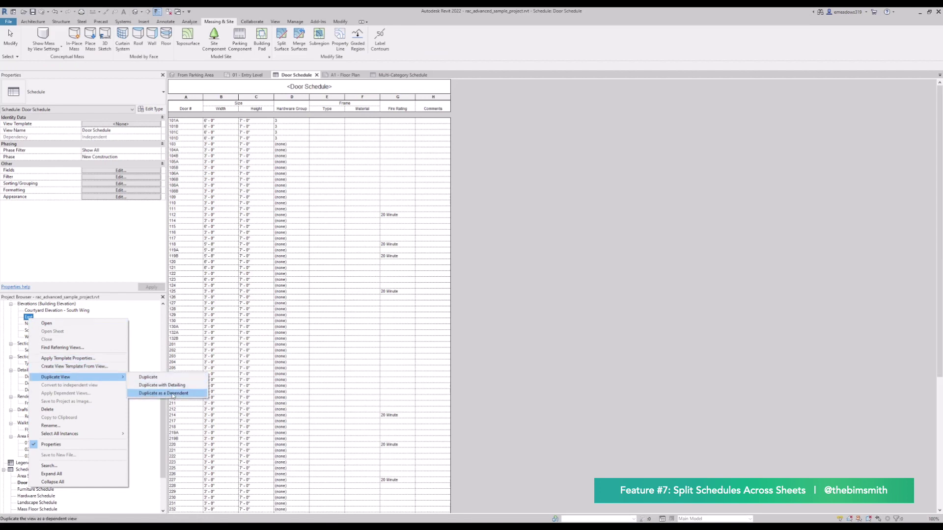
{"action": "left_click", "coordinate": [584, 238]}
{"action": "scroll", "coordinate": [309, 322], "scroll_direction": "down", "scroll_amount": 10}
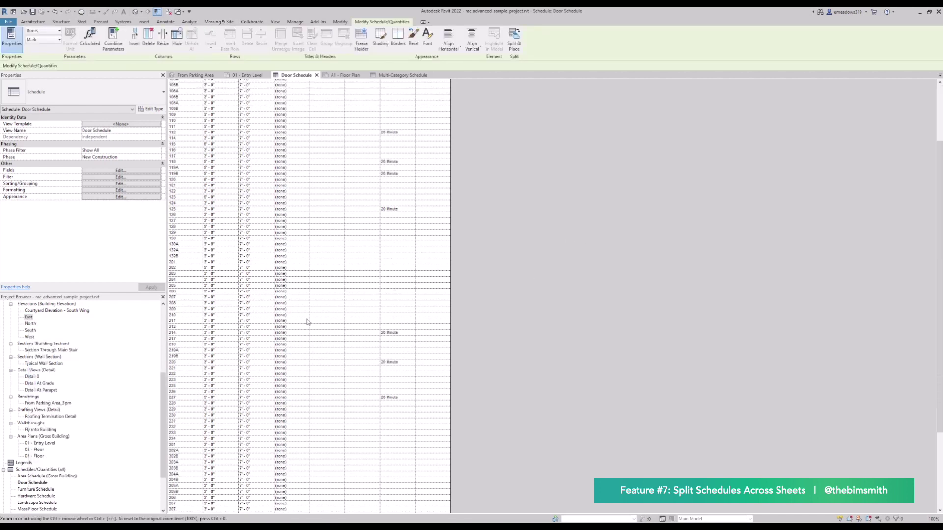
{"action": "scroll", "coordinate": [324, 326], "scroll_direction": "up", "scroll_amount": 10}
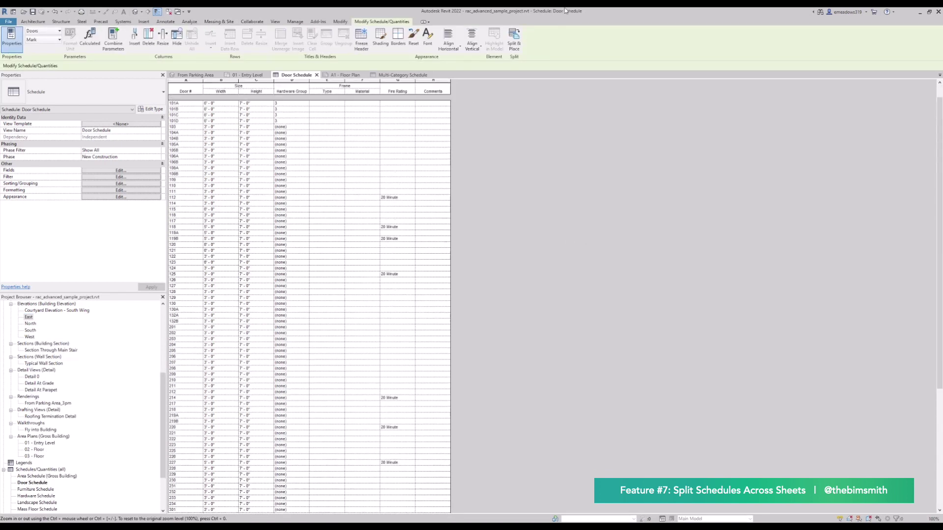
Step: Split the Door Schedule into custom 8" high segments for sheets A1 - Floor Plan and A2 - Sections
{"action": "left_click", "coordinate": [516, 44]}
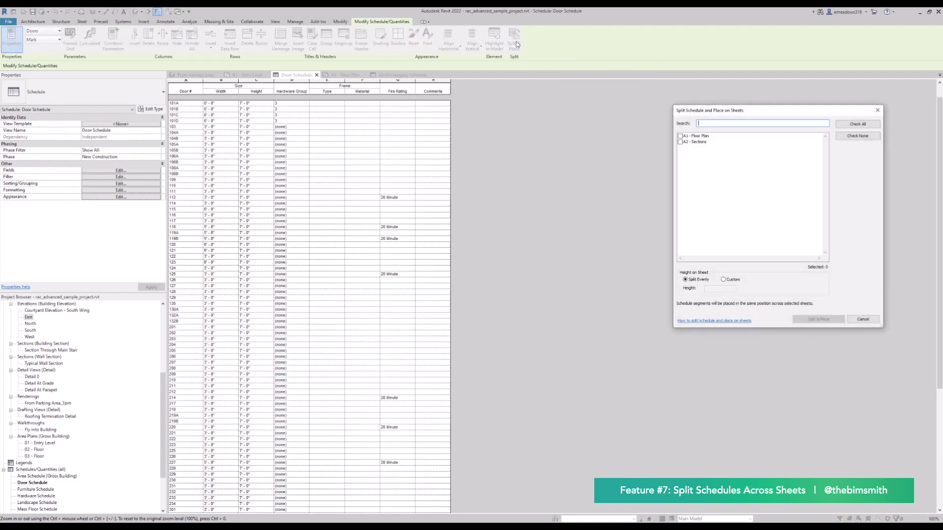
{"action": "left_click_drag", "start_coordinate": [751, 116], "coordinate": [412, 139]}
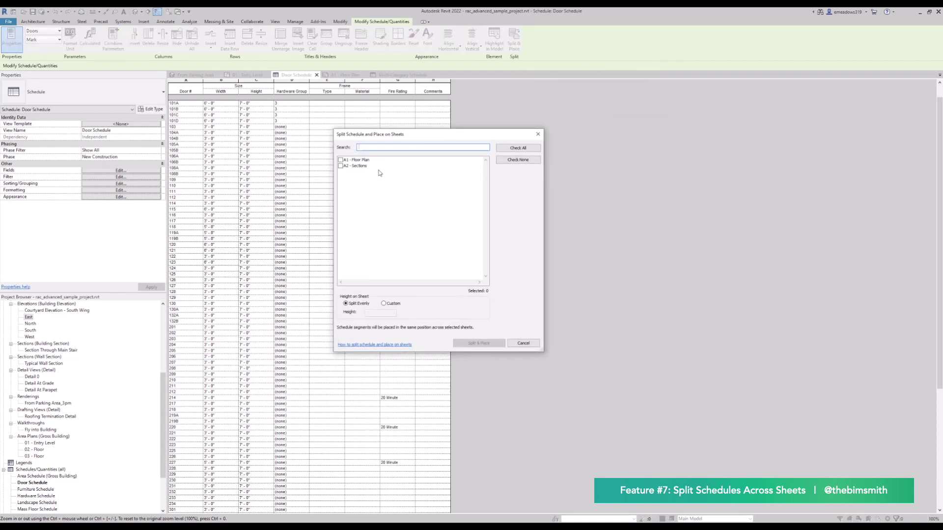
{"action": "left_click", "coordinate": [340, 160]}
{"action": "left_click", "coordinate": [341, 166]}
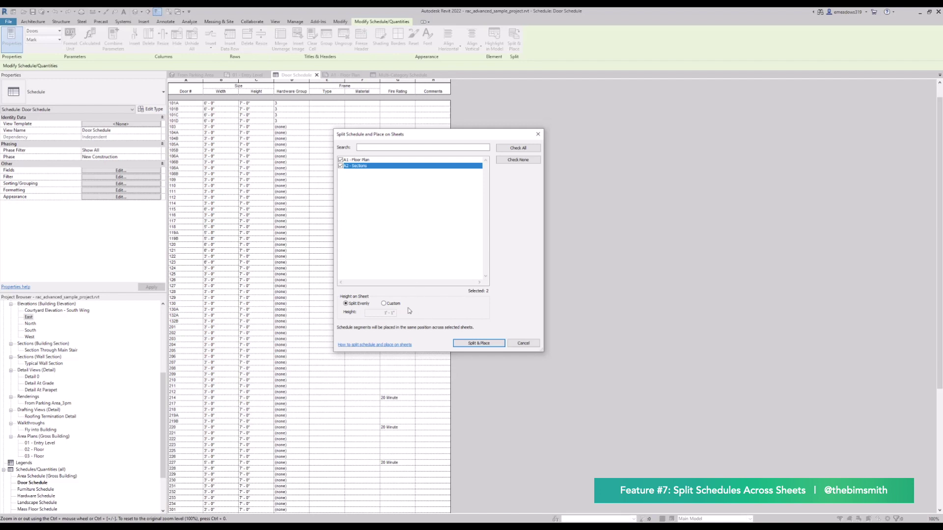
{"action": "left_click", "coordinate": [384, 304]}
{"action": "type", "text": "8"}
{"action": "key", "text": "Tab"}
{"action": "left_click", "coordinate": [479, 343]}
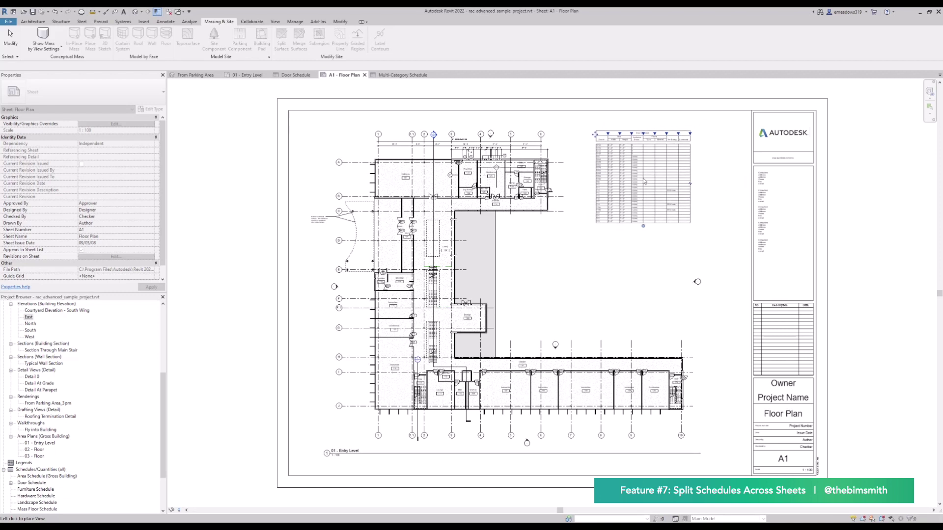
Step: Place the first Door Schedule segment at the top right of sheet A1 - Floor Plan
{"action": "left_click", "coordinate": [644, 181]}
{"action": "left_click", "coordinate": [608, 264]}
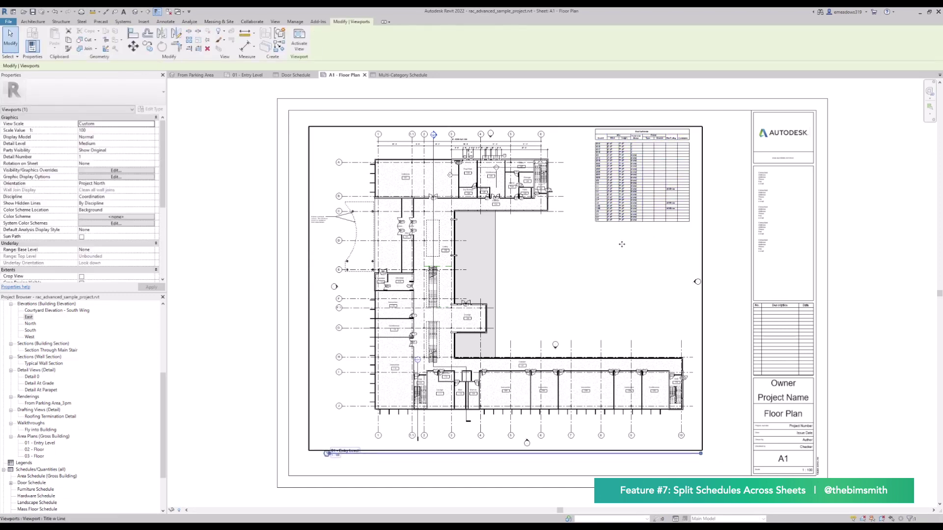
{"action": "middle_click_drag", "start_coordinate": [621, 244], "coordinate": [524, 248]}
{"action": "scroll", "coordinate": [27, 501], "scroll_direction": "down", "scroll_amount": 3}
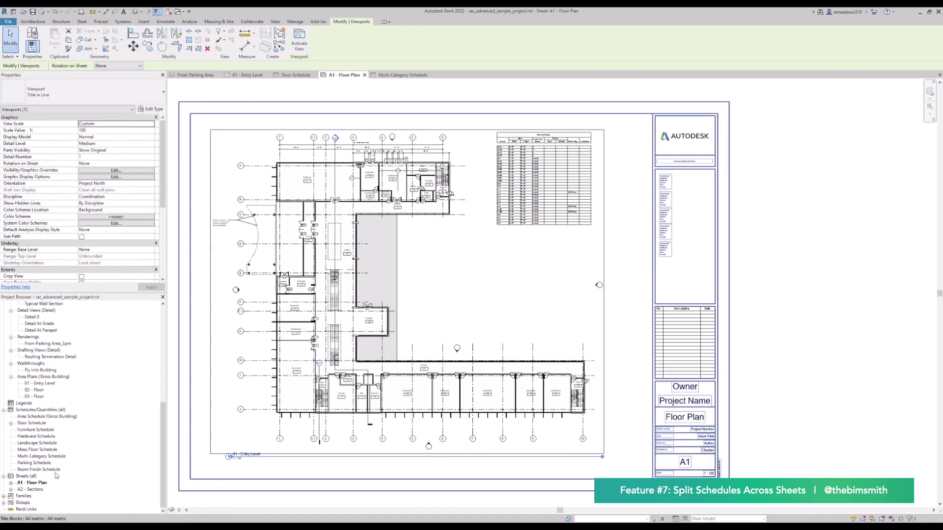
Step: On sheet A2 - Sections, move the second schedule segment down and to the right
{"action": "double_click", "coordinate": [33, 489]}
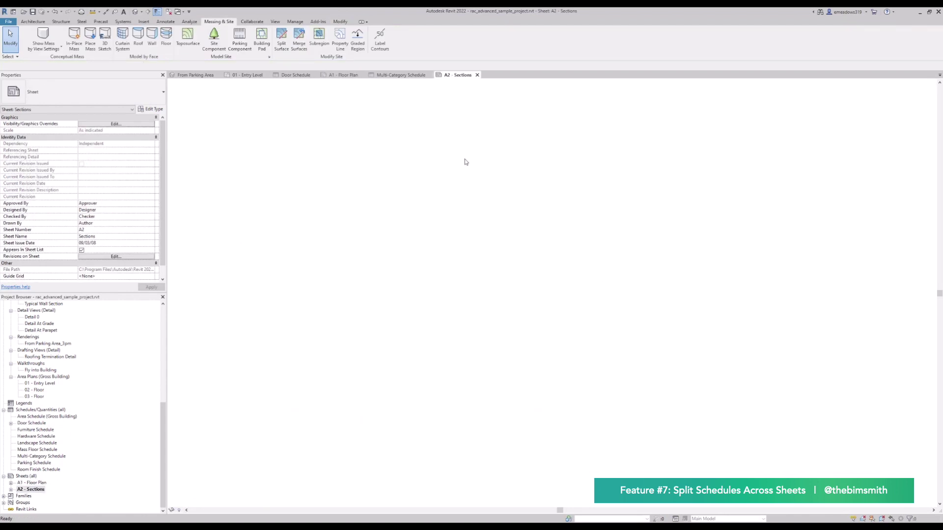
{"action": "left_click", "coordinate": [671, 256]}
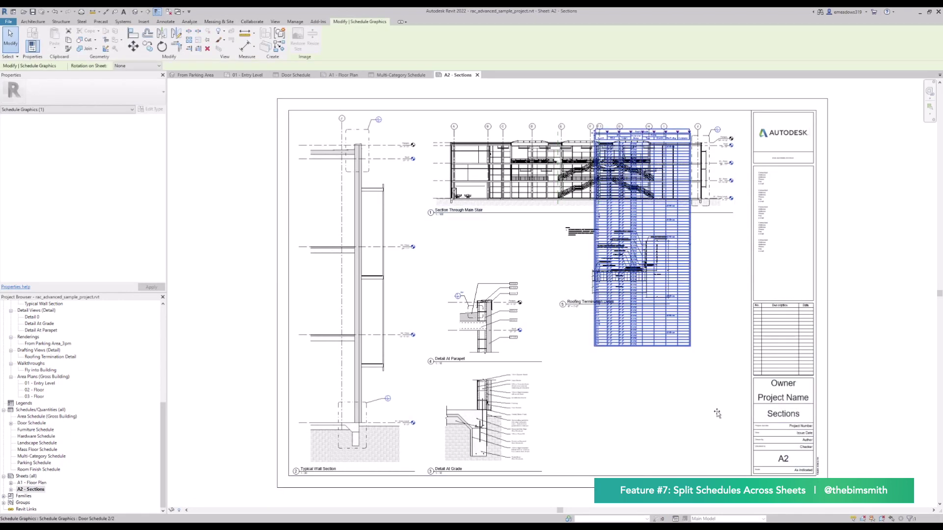
{"action": "left_click_drag", "start_coordinate": [670, 255], "coordinate": [715, 402]}
{"action": "left_click", "coordinate": [584, 389]}
{"action": "scroll", "coordinate": [643, 300], "scroll_direction": "up", "scroll_amount": 7}
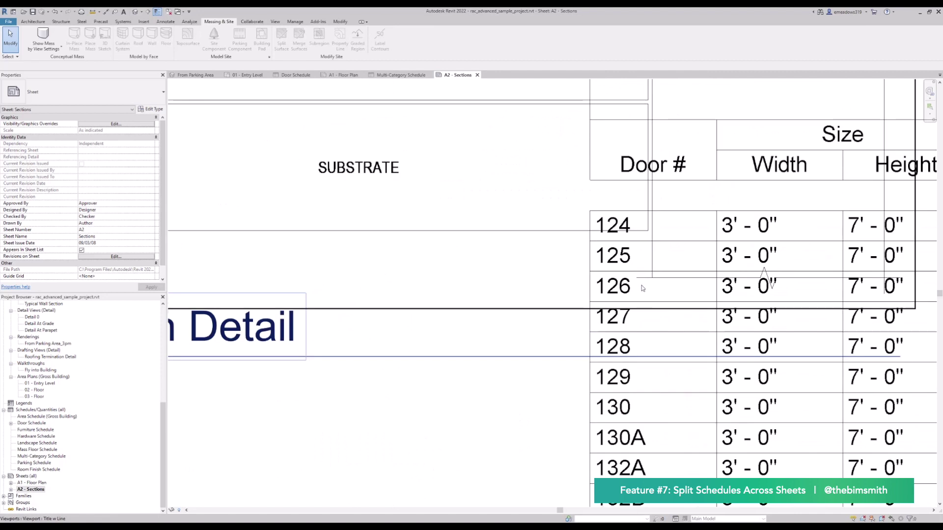
{"action": "scroll", "coordinate": [590, 227], "scroll_direction": "down", "scroll_amount": 3}
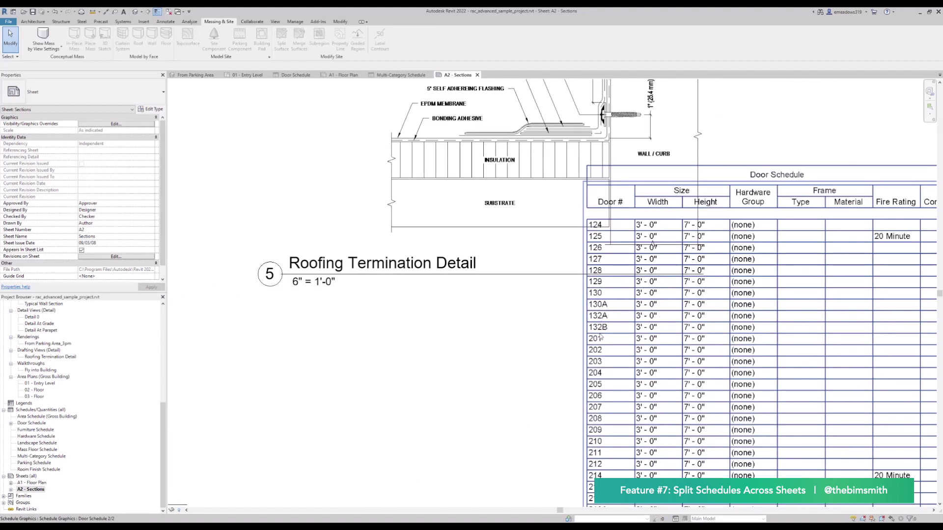
Step: Back on sheet A1, lengthen the Door Schedule segment to show more rows
{"action": "left_click", "coordinate": [401, 75]}
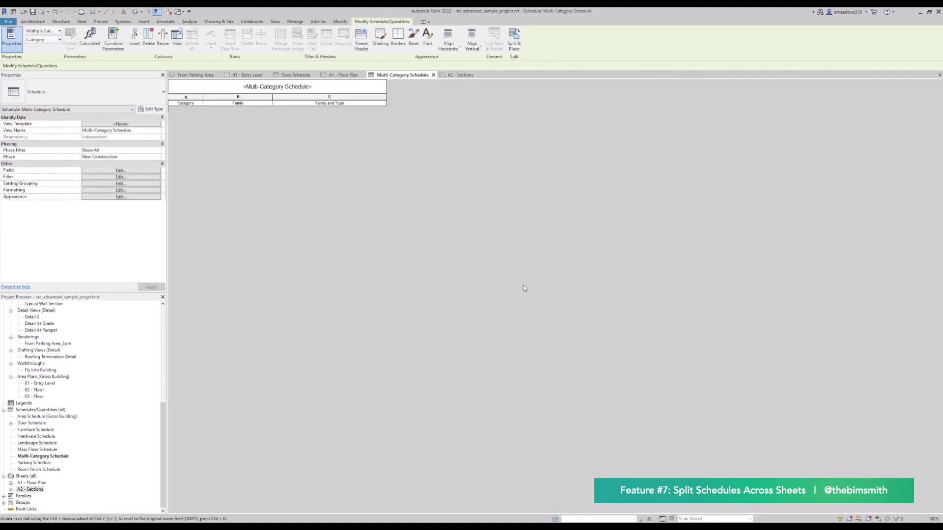
{"action": "left_click", "coordinate": [346, 74]}
{"action": "left_click", "coordinate": [544, 227]}
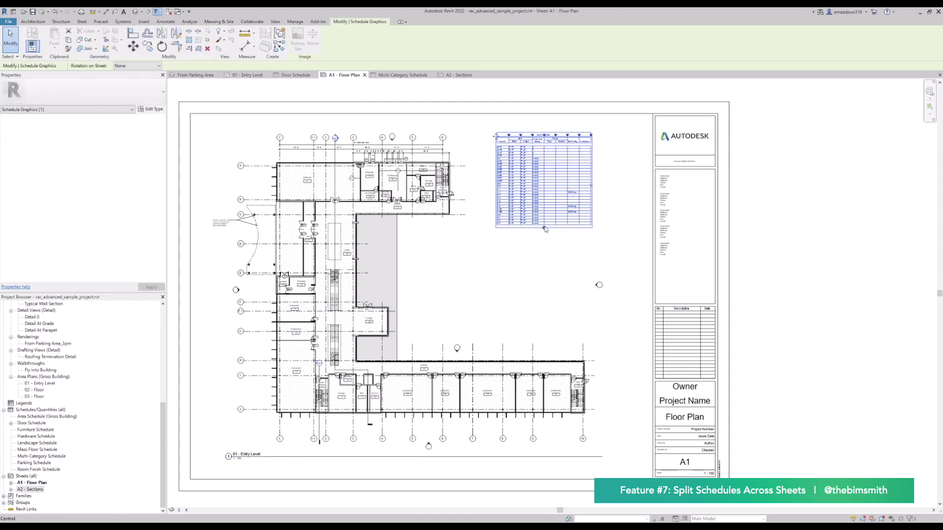
{"action": "scroll", "coordinate": [545, 229], "scroll_direction": "up", "scroll_amount": 5}
{"action": "left_click_drag", "start_coordinate": [547, 225], "coordinate": [546, 313]}
{"action": "scroll", "coordinate": [414, 302], "scroll_direction": "down", "scroll_amount": 3}
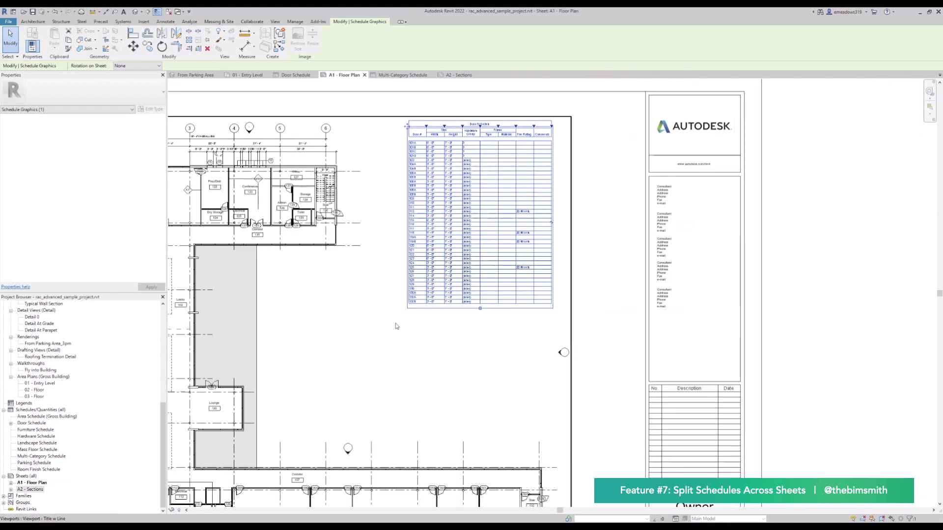
{"action": "left_click", "coordinate": [371, 328]}
Step: Pan sheet A1 to frame the floor plan with the schedule beside it
{"action": "middle_click_drag", "start_coordinate": [588, 249], "coordinate": [659, 252]}
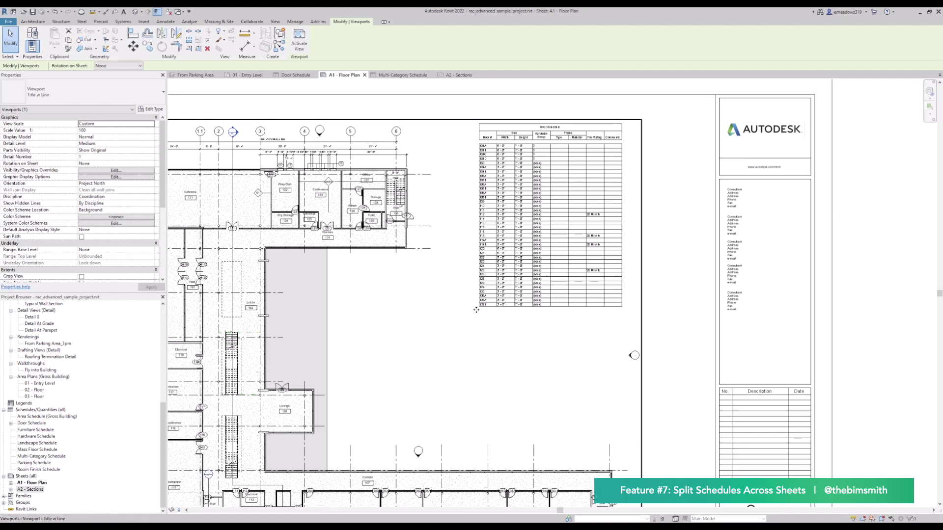
{"action": "middle_click_drag", "start_coordinate": [476, 310], "coordinate": [553, 267]}
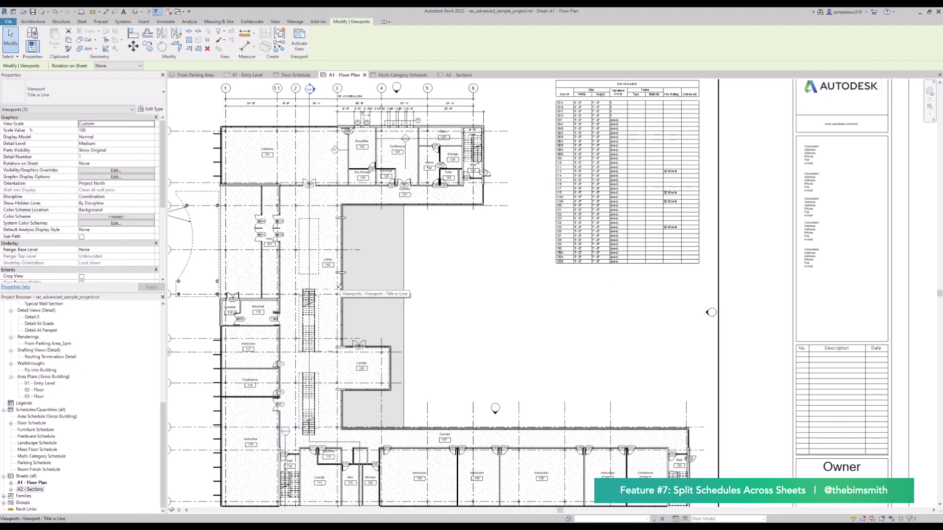
{"action": "scroll", "coordinate": [288, 234], "scroll_direction": "up", "scroll_amount": 2}
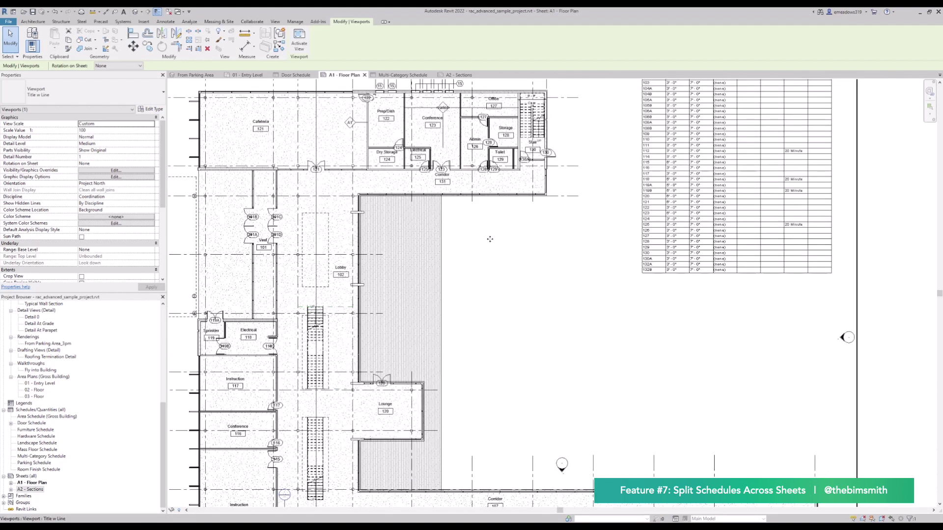
{"action": "scroll", "coordinate": [490, 239], "scroll_direction": "down", "scroll_amount": 2}
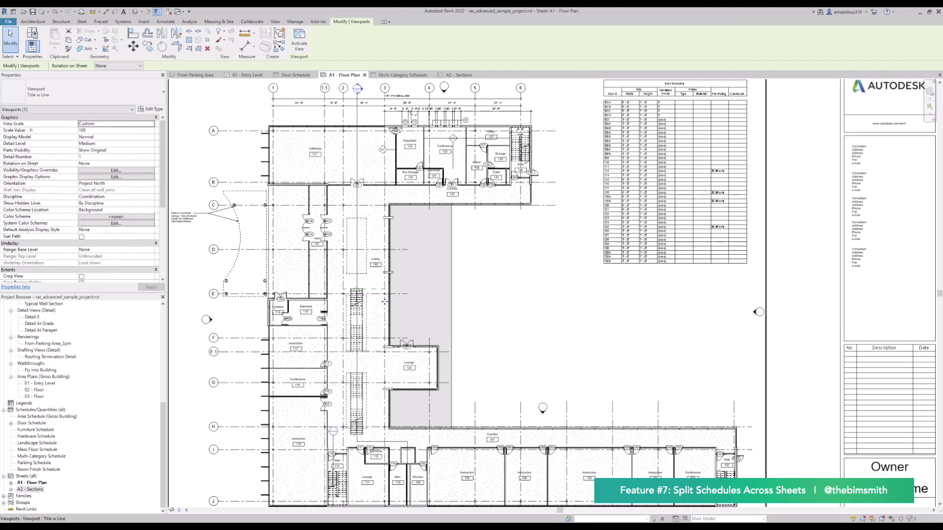
{"action": "scroll", "coordinate": [385, 296], "scroll_direction": "down", "scroll_amount": 2}
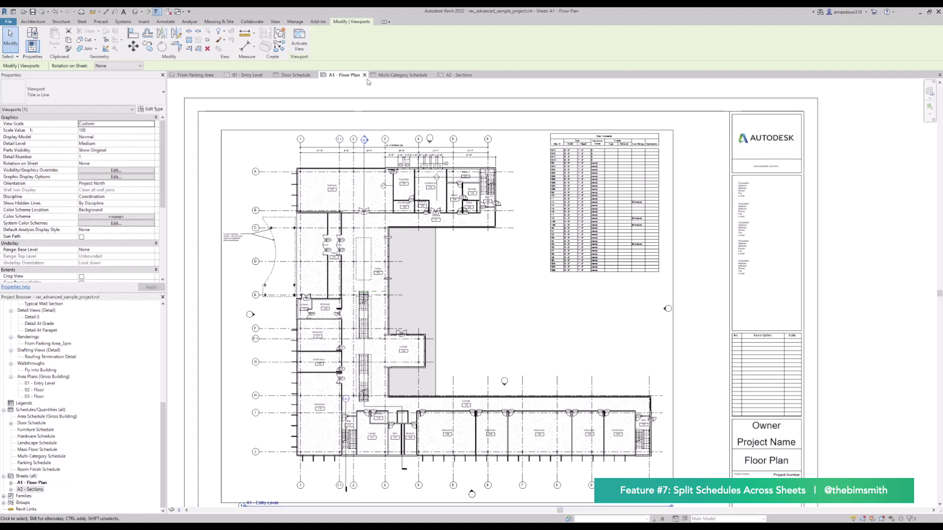
{"action": "left_click", "coordinate": [285, 76]}
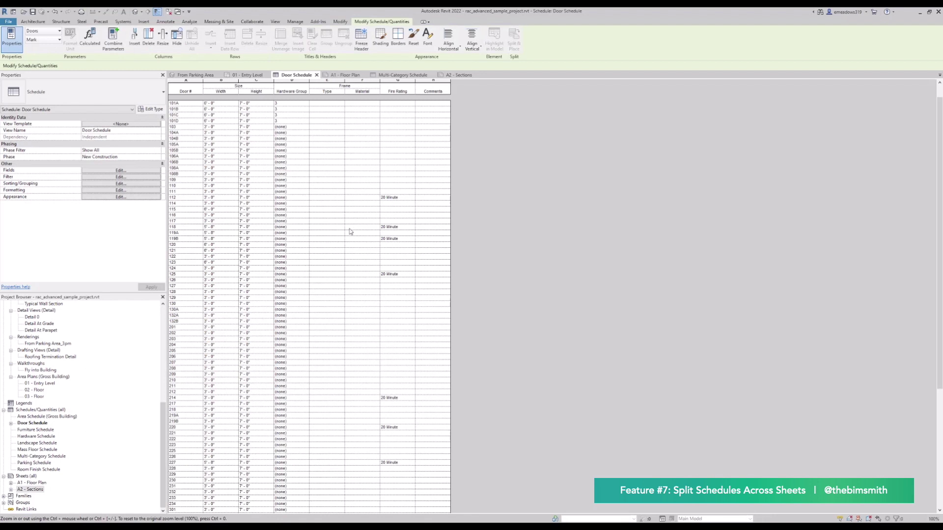
{"action": "scroll", "coordinate": [348, 230], "scroll_direction": "down", "scroll_amount": 2}
{"action": "scroll", "coordinate": [348, 231], "scroll_direction": "up", "scroll_amount": 3}
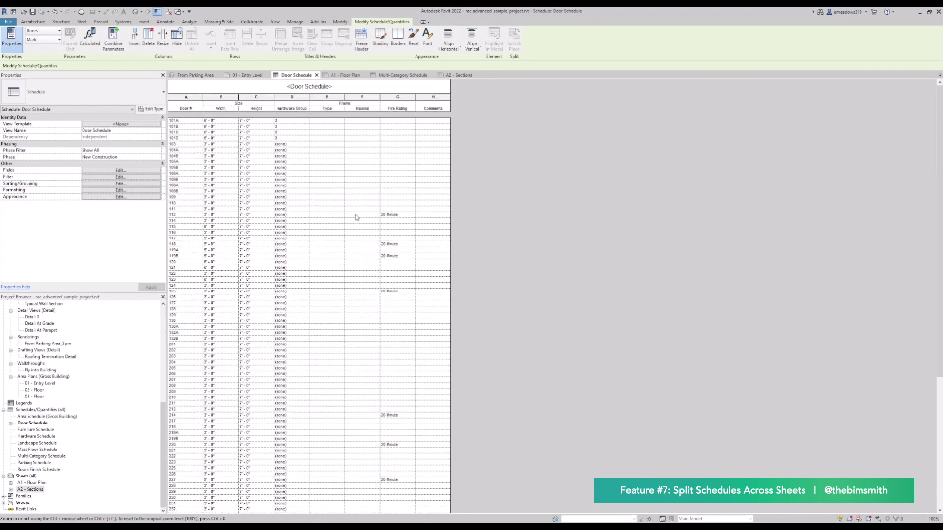
{"action": "scroll", "coordinate": [357, 217], "scroll_direction": "down", "scroll_amount": 5}
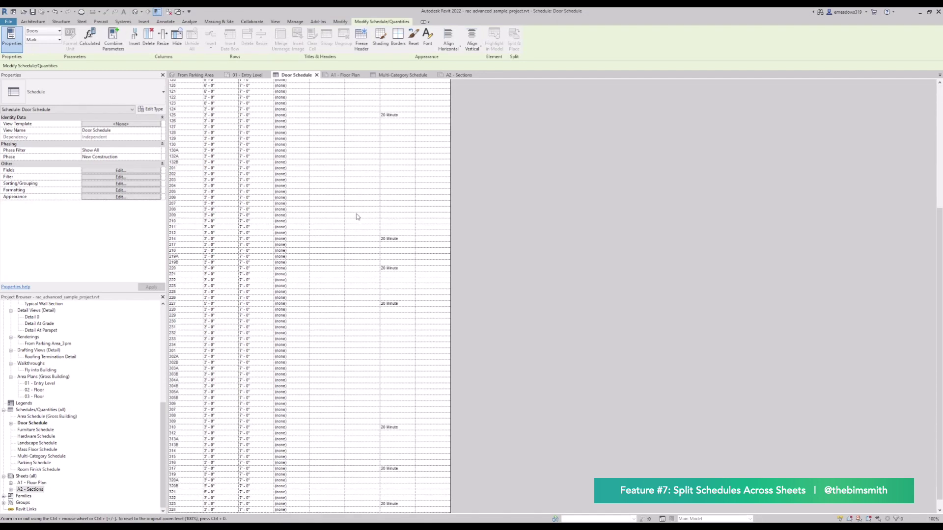
{"action": "scroll", "coordinate": [357, 216], "scroll_direction": "up", "scroll_amount": 5}
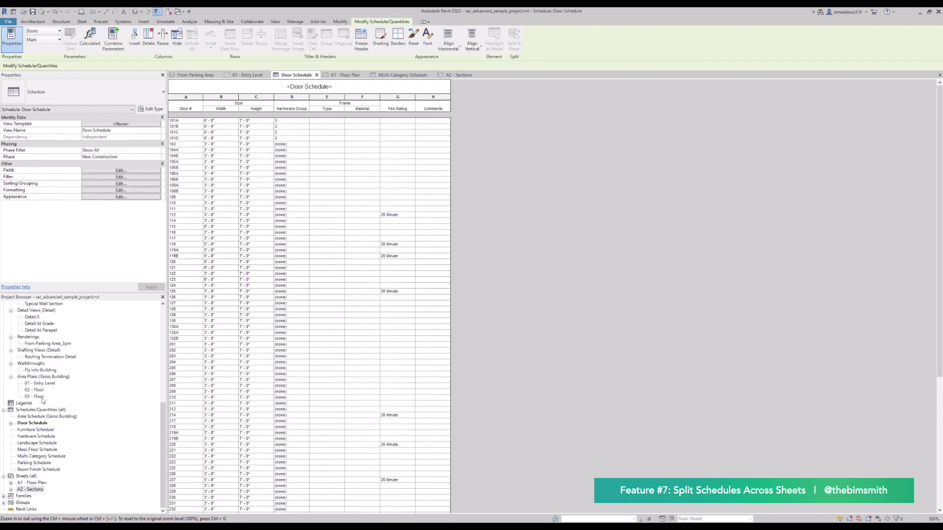
{"action": "left_click", "coordinate": [11, 424]}
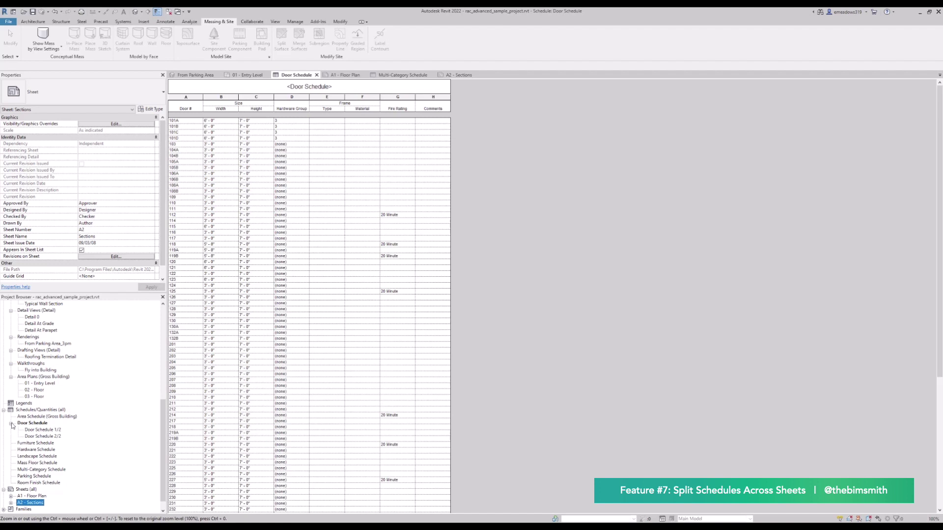
{"action": "left_click", "coordinate": [11, 425]}
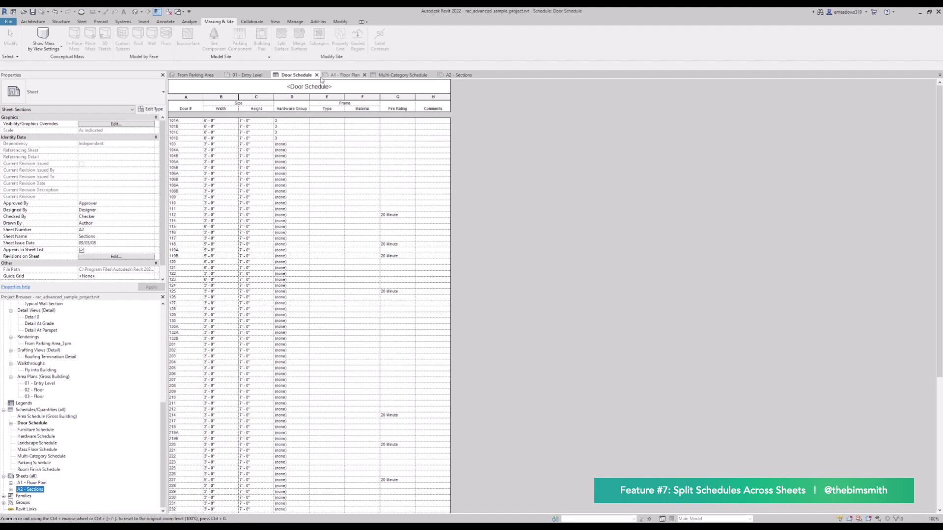
{"action": "left_click", "coordinate": [353, 75]}
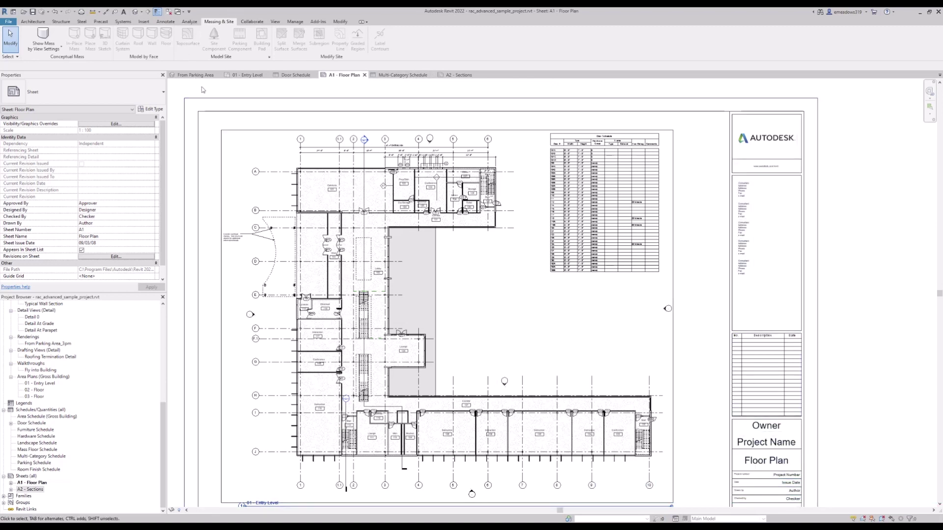
Step: In the default {3D} view, select grid 5 and orbit the sectioned model around it
{"action": "left_click", "coordinate": [135, 11]}
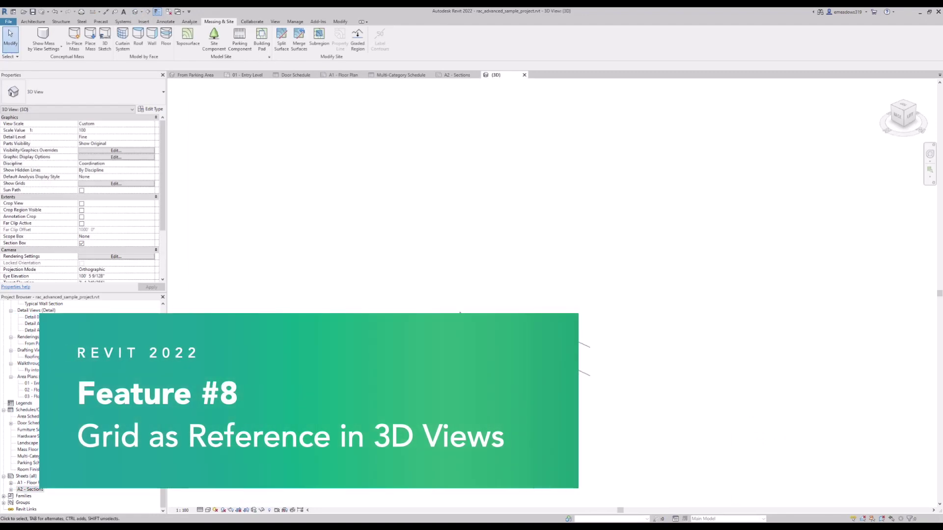
{"action": "left_click", "coordinate": [643, 272]}
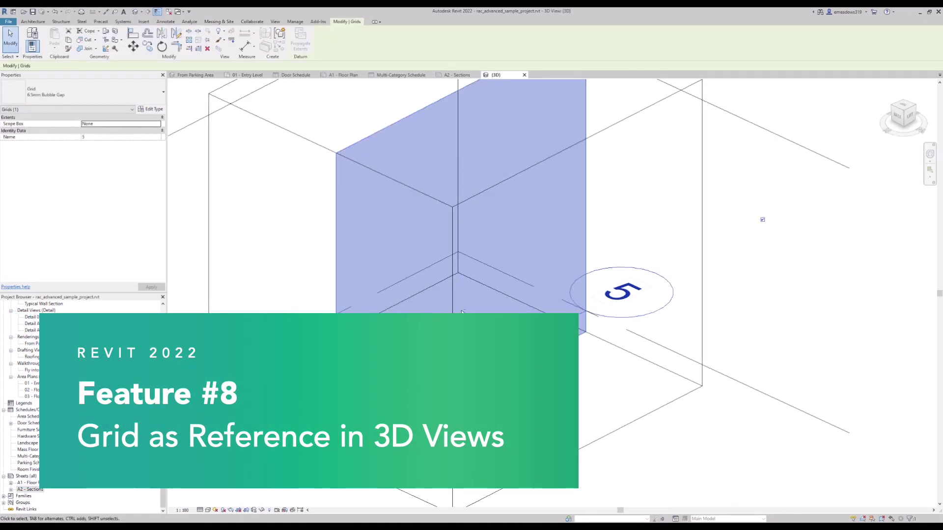
{"action": "mouse_move", "coordinate": [761, 219]}
{"action": "middle_mouse_down", "text": "shift"}
{"action": "mouse_move", "coordinate": [587, 396]}
{"action": "mouse_move", "coordinate": [732, 145]}
{"action": "mouse_move", "coordinate": [774, 154]}
{"action": "mouse_move", "coordinate": [682, 195]}
{"action": "middle_mouse_up", "text": "shift"}
{"action": "scroll", "coordinate": [497, 373], "scroll_direction": "down", "scroll_amount": 7}
{"action": "middle_click_drag", "start_coordinate": [515, 346], "coordinate": [486, 326], "text": "shift"}
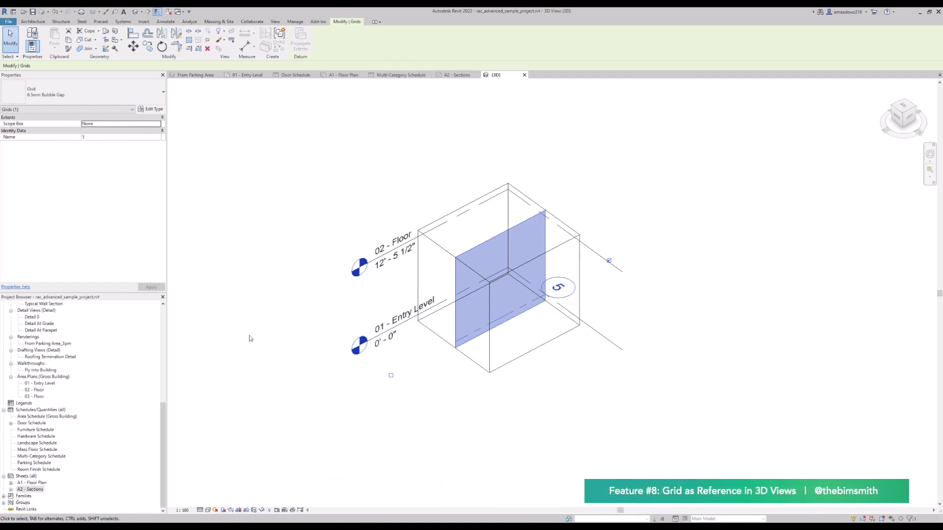
{"action": "left_click", "coordinate": [340, 151]}
Step: Turn off the Section Box to show the whole building and its curtain-wall facade
{"action": "left_click", "coordinate": [82, 243]}
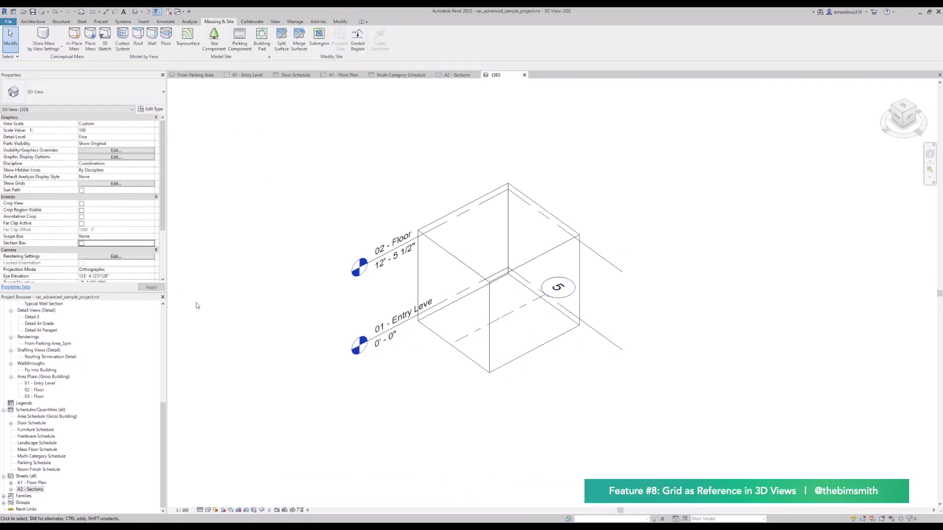
{"action": "scroll", "coordinate": [373, 261], "scroll_direction": "down", "scroll_amount": 5}
{"action": "scroll", "coordinate": [432, 295], "scroll_direction": "up", "scroll_amount": 6}
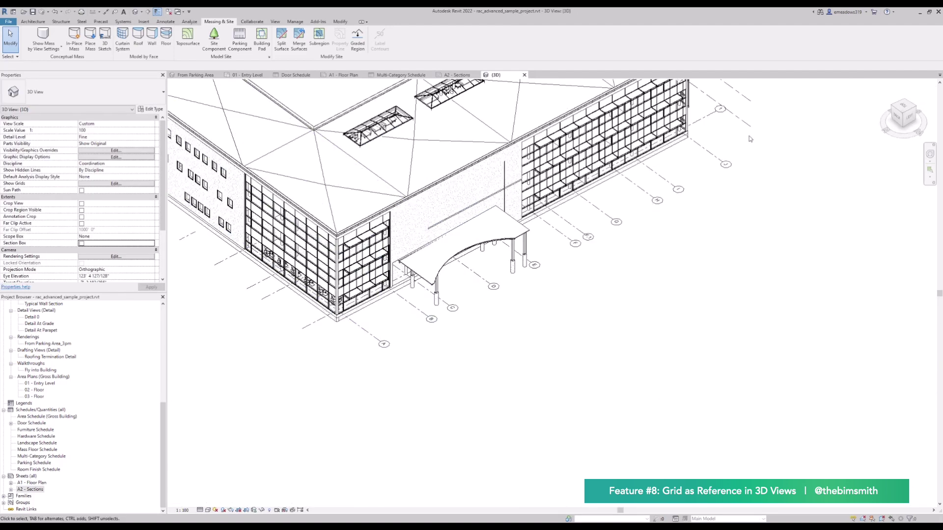
{"action": "middle_click_drag", "start_coordinate": [750, 139], "coordinate": [545, 348]}
Step: Select grids J, H and 10 and a roof-crossing grid plane directly in 3D
{"action": "left_click", "coordinate": [518, 316]}
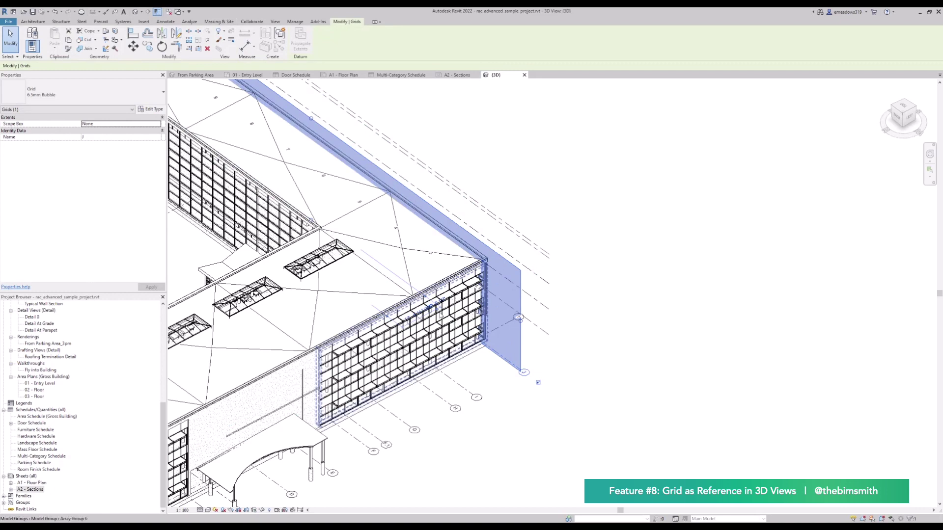
{"action": "middle_click_drag", "start_coordinate": [367, 233], "coordinate": [590, 396]}
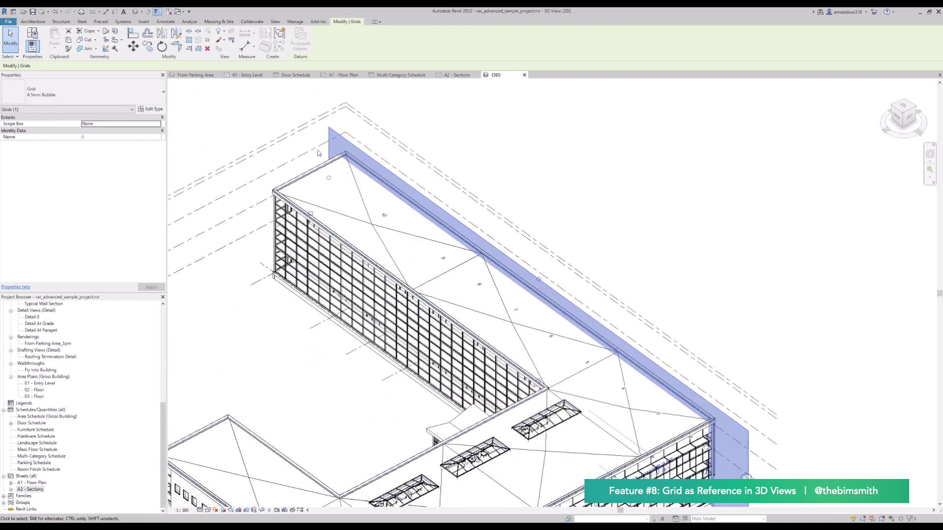
{"action": "middle_click_drag", "start_coordinate": [687, 405], "coordinate": [609, 292], "text": "shift"}
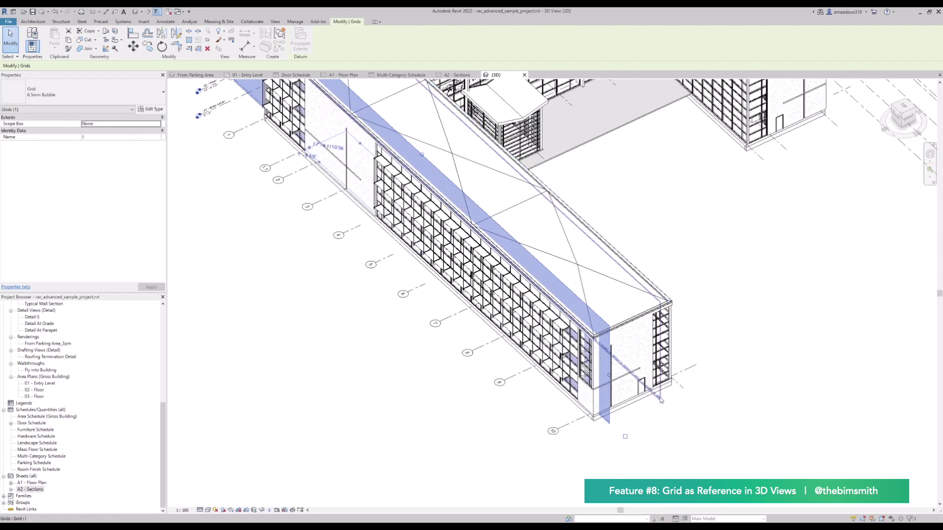
{"action": "left_click", "coordinate": [681, 387]}
{"action": "left_click", "coordinate": [692, 369]}
{"action": "left_click", "coordinate": [658, 397]}
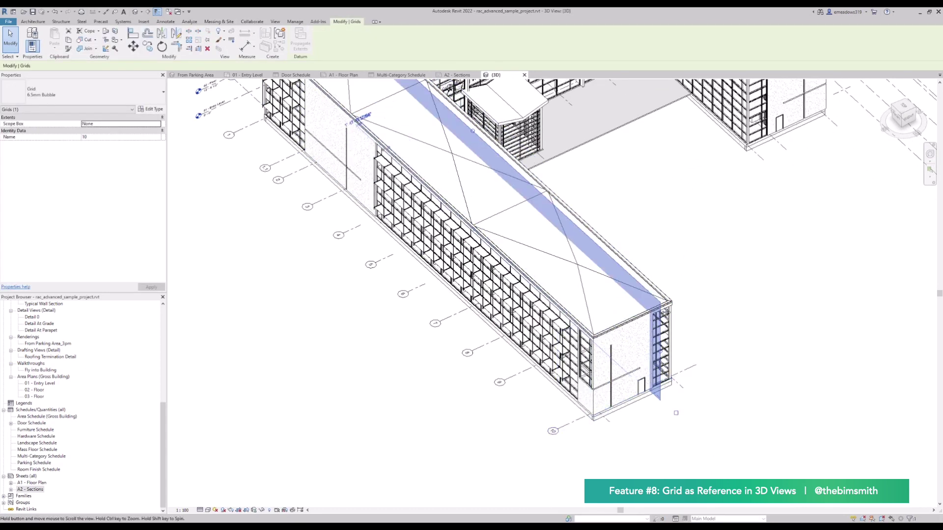
{"action": "middle_click_drag", "start_coordinate": [671, 193], "coordinate": [614, 347]}
{"action": "left_click", "coordinate": [614, 346]}
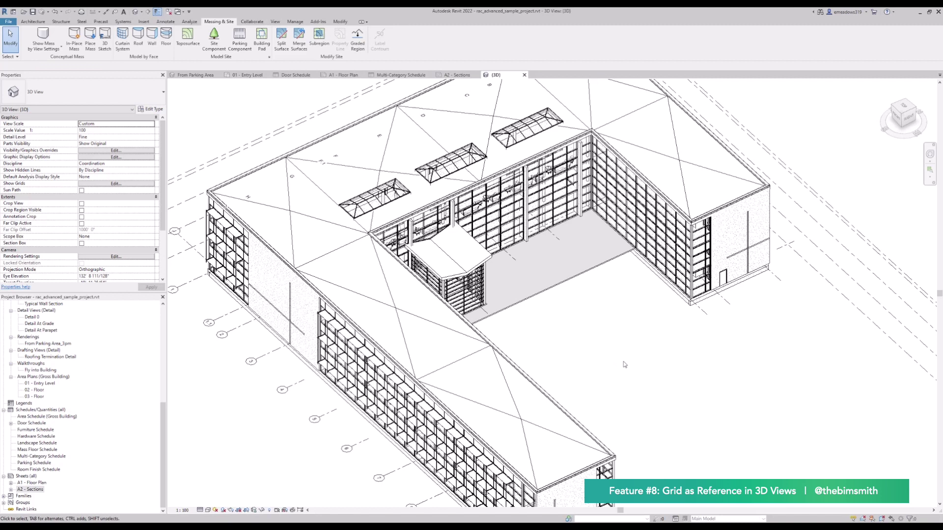
Step: Select the Level 02 - Floor plane together with a grid plane and orbit to view them
{"action": "scroll", "coordinate": [624, 364], "scroll_direction": "down", "scroll_amount": 5}
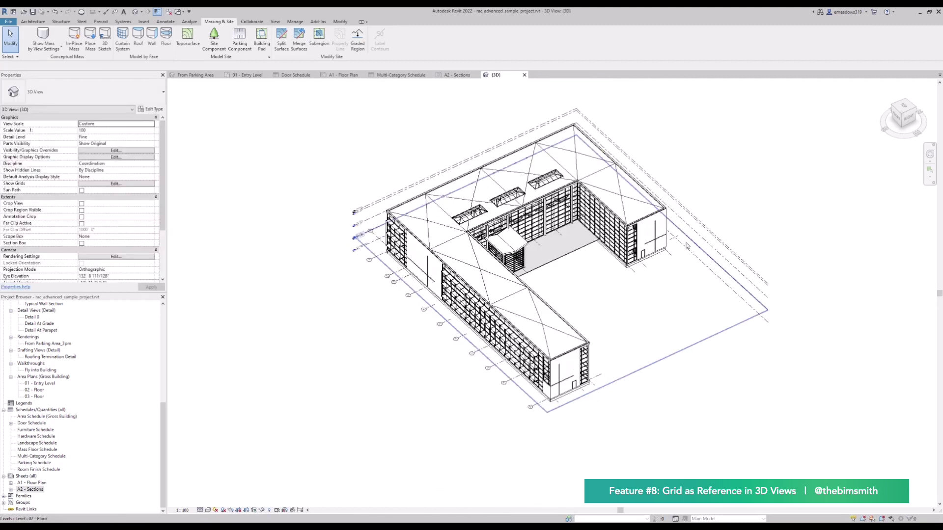
{"action": "left_click", "coordinate": [686, 244]}
{"action": "left_click", "coordinate": [673, 250], "text": "ctrl"}
{"action": "middle_click_drag", "start_coordinate": [676, 284], "coordinate": [761, 231], "text": "shift"}
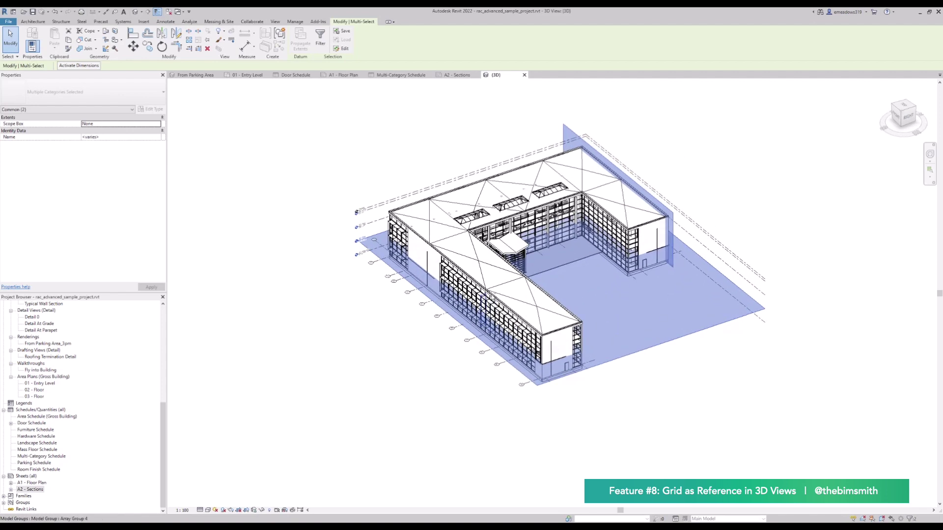
{"action": "middle_click_drag", "start_coordinate": [303, 324], "coordinate": [312, 354], "text": "shift"}
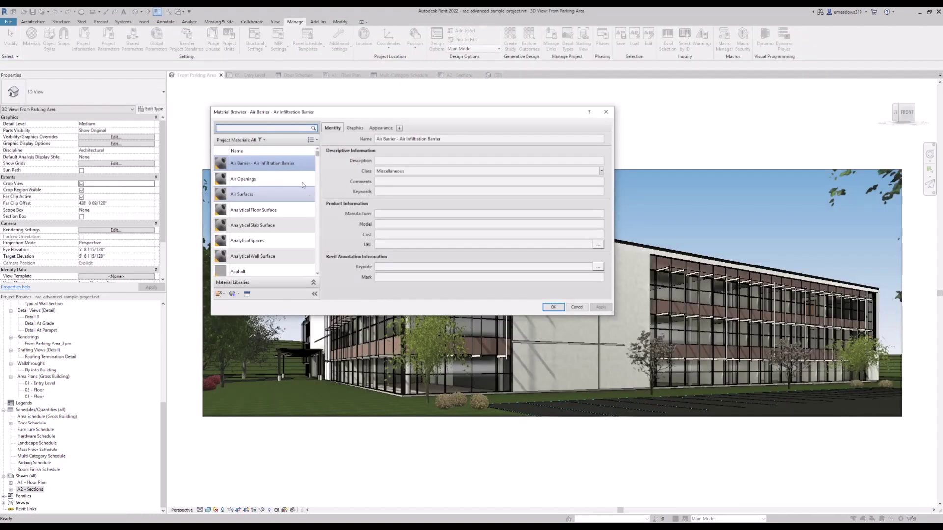
Step: Set the Air Barrier - Air Infiltration Barrier appearance colour to grey, RGB 128 128 128
{"action": "left_click_drag", "start_coordinate": [386, 314], "coordinate": [385, 447]}
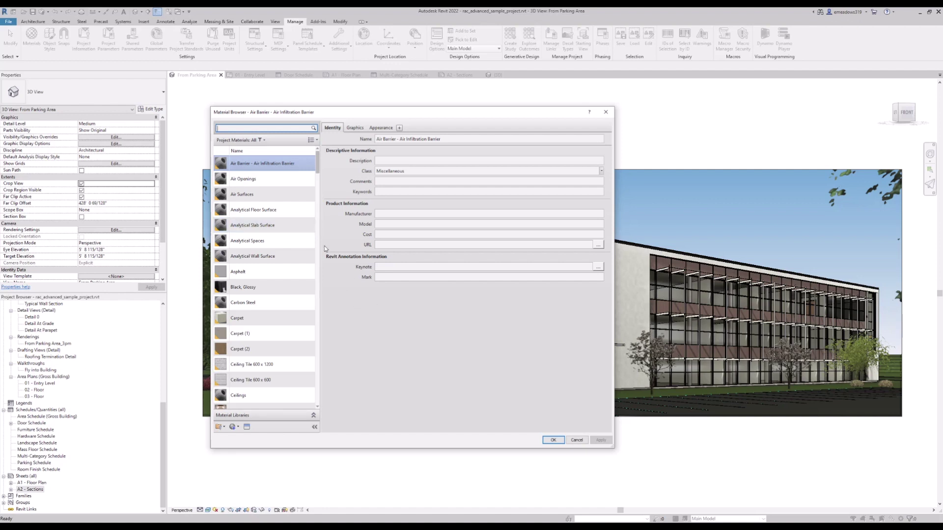
{"action": "left_click_drag", "start_coordinate": [321, 258], "coordinate": [365, 267]}
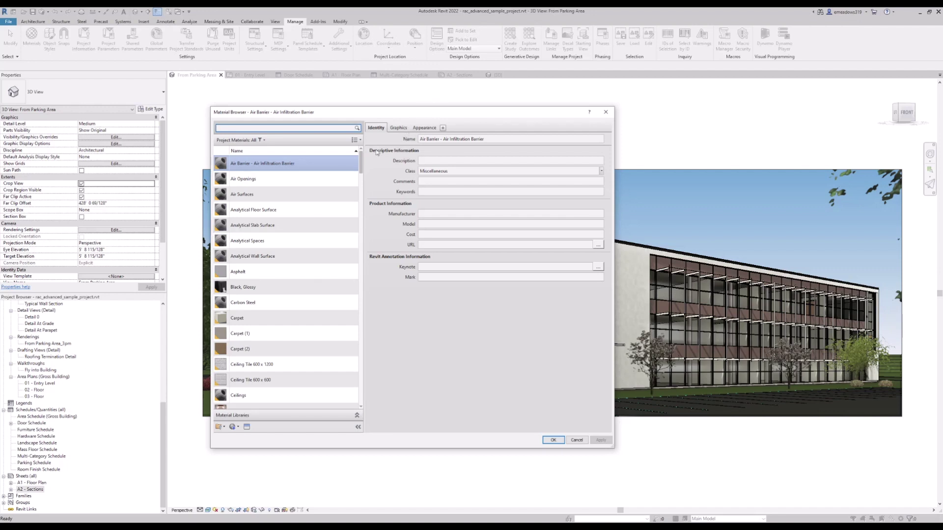
{"action": "left_click", "coordinate": [428, 129]}
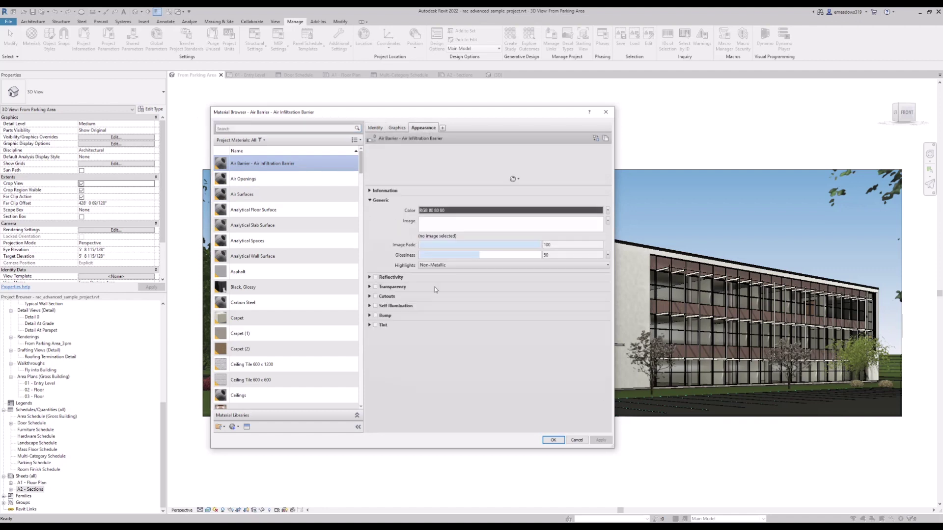
{"action": "left_click", "coordinate": [438, 211]}
{"action": "left_click", "coordinate": [365, 269]}
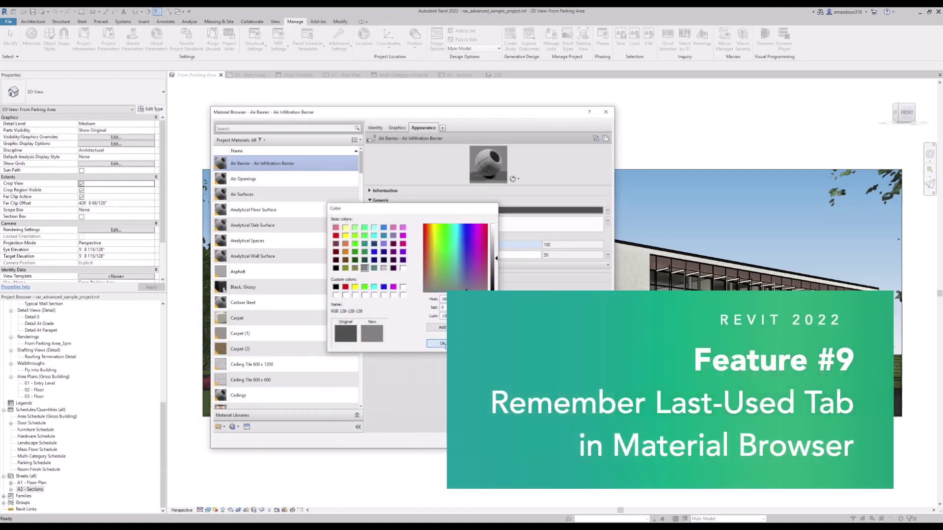
{"action": "left_click", "coordinate": [442, 344]}
Step: Close the Material Browser and reopen it via Materials, landing on the Appearance tab
{"action": "left_click", "coordinate": [511, 439]}
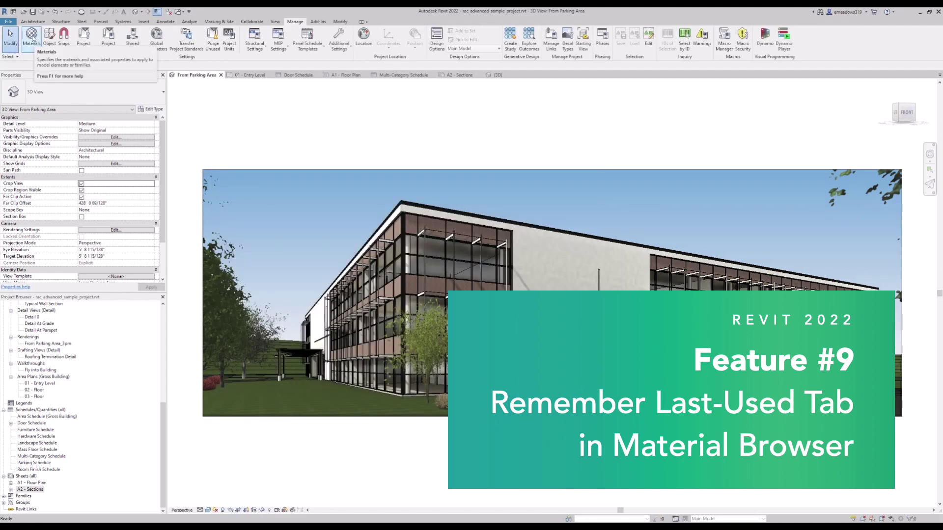
{"action": "left_click", "coordinate": [31, 36]}
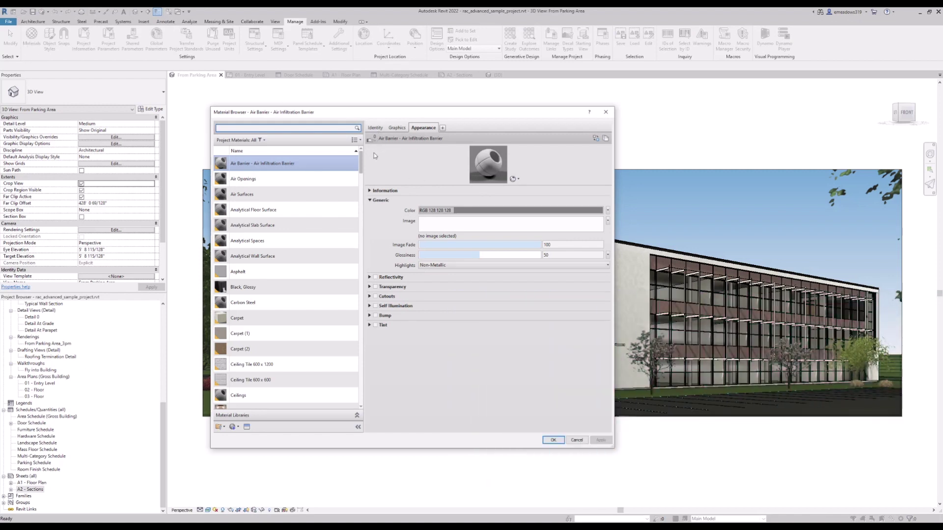
{"action": "scroll", "coordinate": [346, 315], "scroll_direction": "down", "scroll_amount": 3}
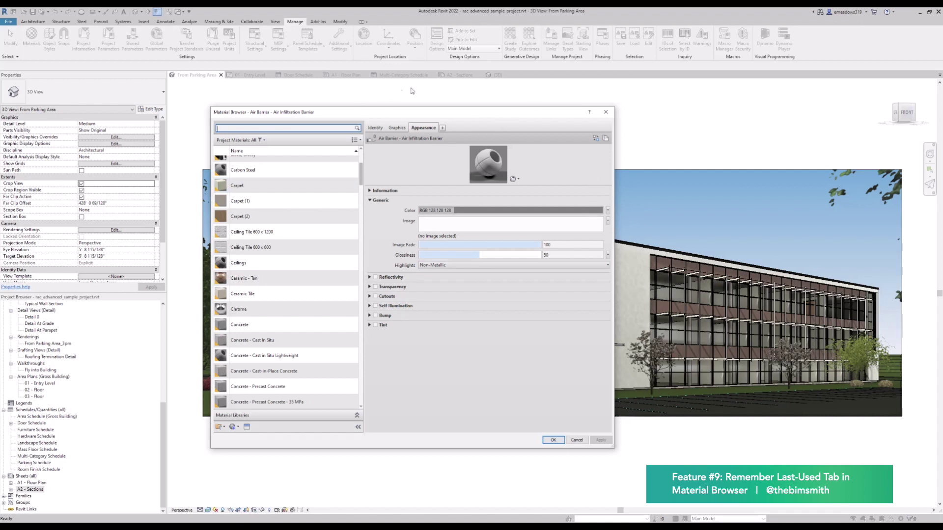
{"action": "scroll", "coordinate": [296, 169], "scroll_direction": "up", "scroll_amount": 5}
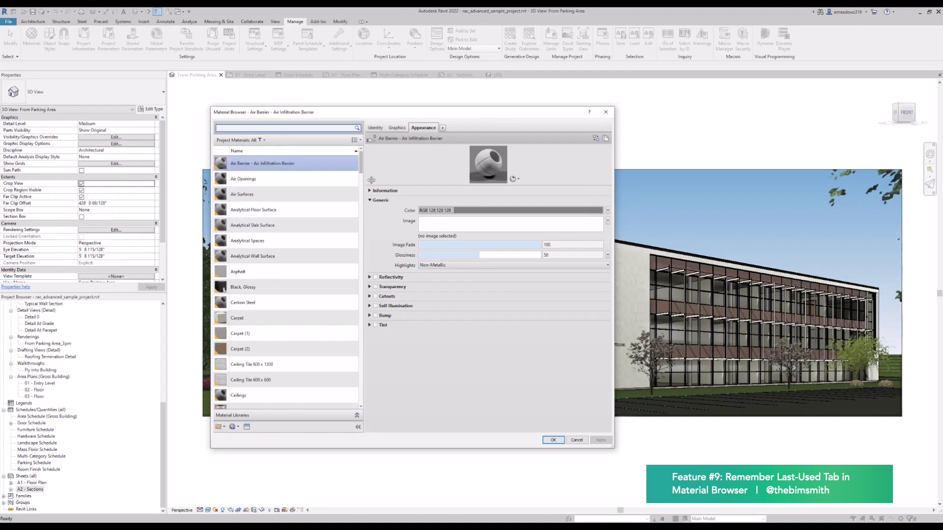
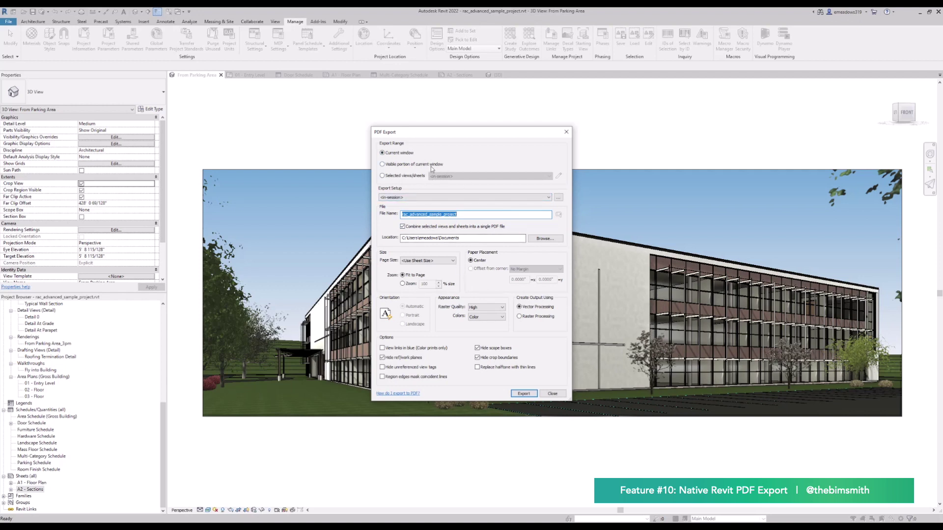
Step: Restrict the export to an in-session set of Sheets A1 - Floor Plan and A2 - Sections
{"action": "left_click", "coordinate": [417, 176]}
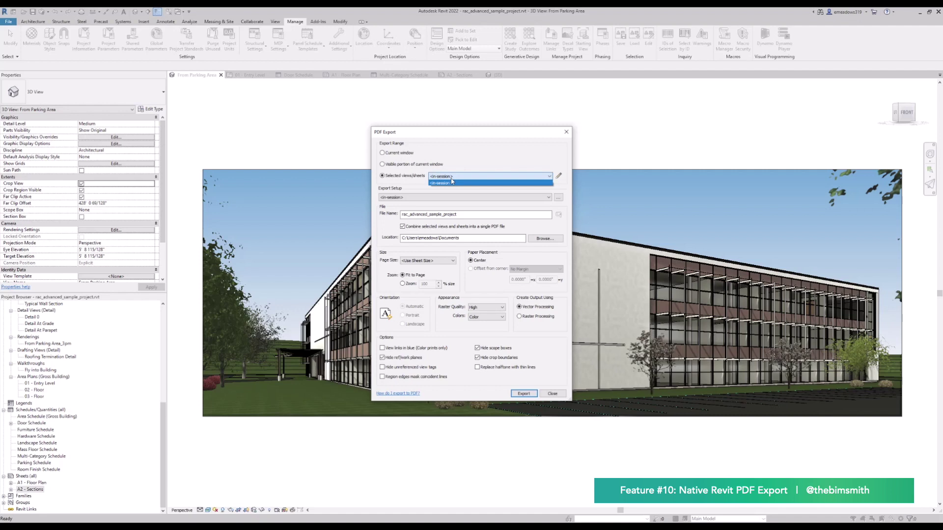
{"action": "left_click", "coordinate": [558, 176]}
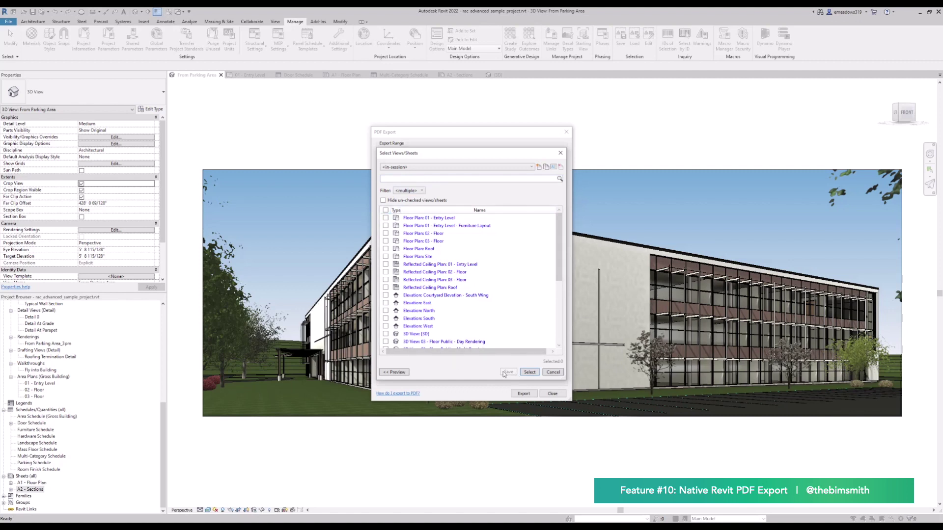
{"action": "scroll", "coordinate": [442, 277], "scroll_direction": "down", "scroll_amount": 5}
{"action": "scroll", "coordinate": [422, 326], "scroll_direction": "up", "scroll_amount": 2}
{"action": "left_click", "coordinate": [386, 302]}
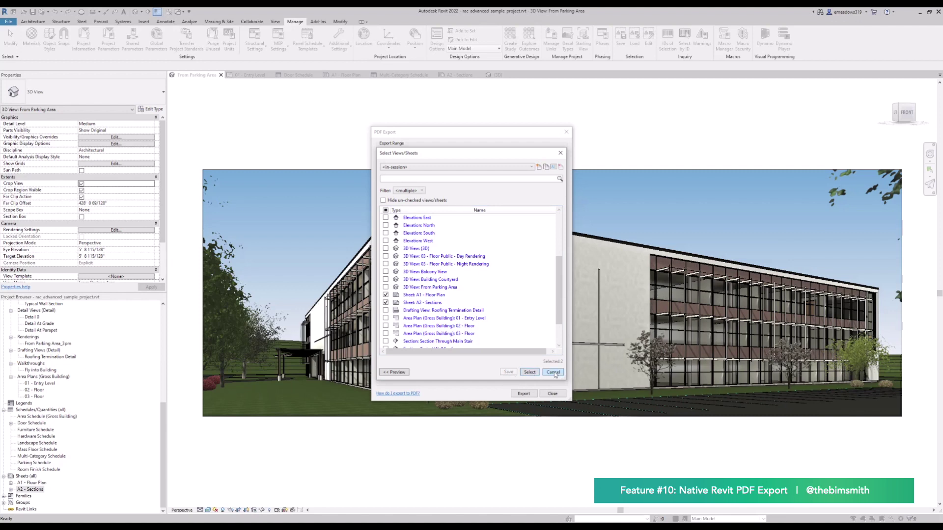
{"action": "left_click_drag", "start_coordinate": [517, 156], "coordinate": [272, 133]}
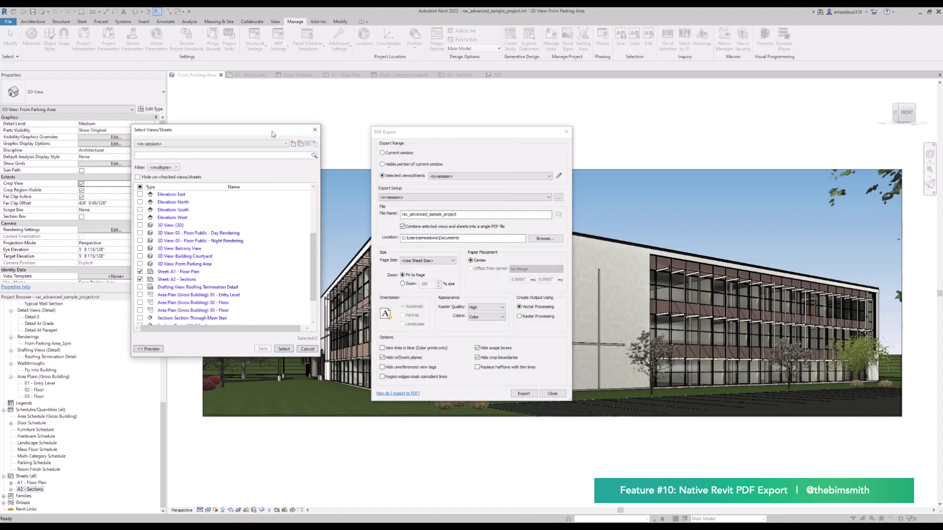
{"action": "left_click", "coordinate": [315, 129]}
{"action": "left_click", "coordinate": [420, 198]}
{"action": "left_click", "coordinate": [420, 204]}
{"action": "left_click", "coordinate": [473, 214]}
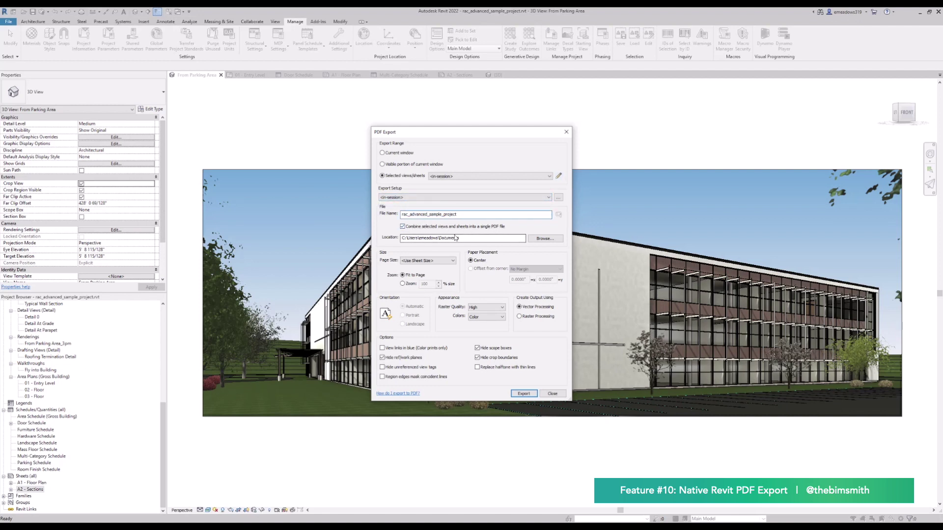
Step: Combine into one PDF at sheet size, Zoom 100%, hiding unreferenced view tags and masking coincident lines
{"action": "left_click", "coordinate": [432, 226]}
{"action": "left_click", "coordinate": [428, 261]}
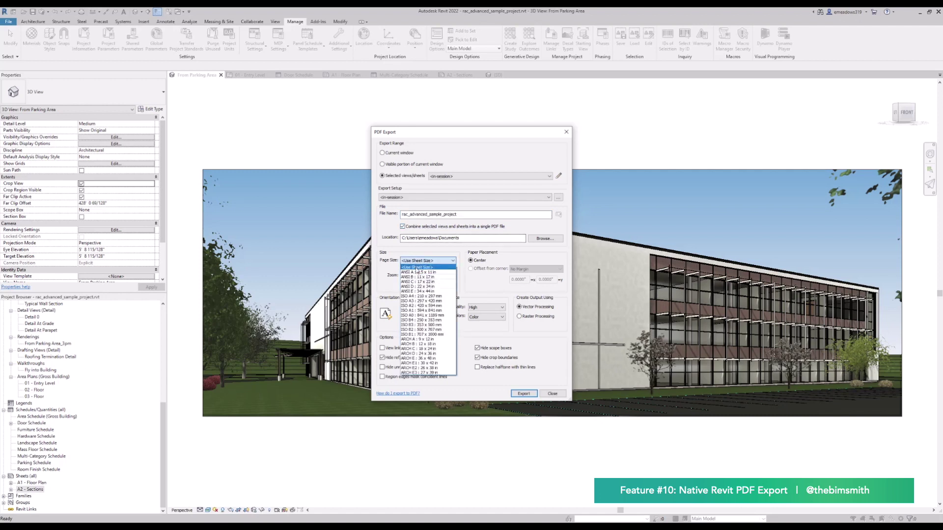
{"action": "left_click", "coordinate": [388, 261]}
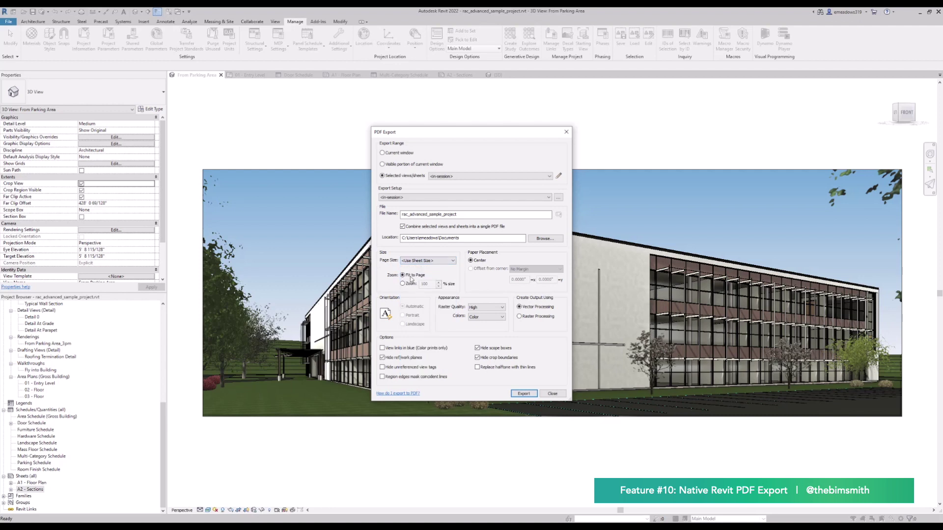
{"action": "left_click", "coordinate": [406, 284]}
{"action": "left_click", "coordinate": [407, 368]}
{"action": "left_click", "coordinate": [428, 382]}
Step: Export the combined PDF, saving the settings as PDF Export Setup Settings 1
{"action": "left_click", "coordinate": [523, 394]}
{"action": "left_click", "coordinate": [458, 273]}
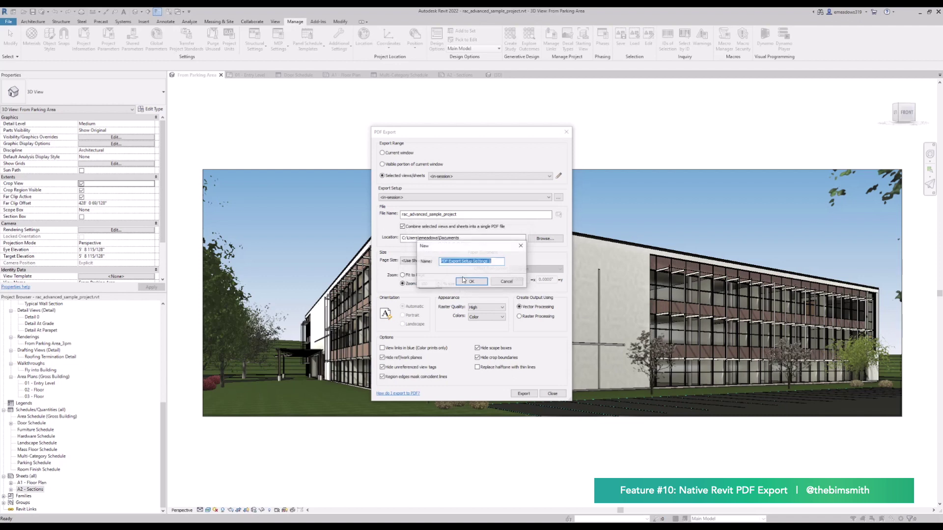
{"action": "left_click", "coordinate": [472, 282]}
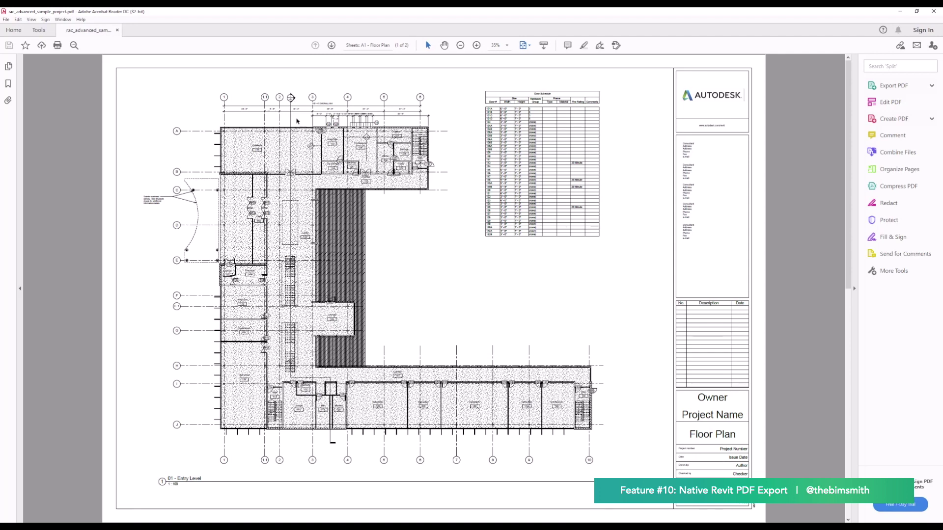
{"action": "scroll", "coordinate": [292, 98], "scroll_direction": "down", "scroll_amount": 1}
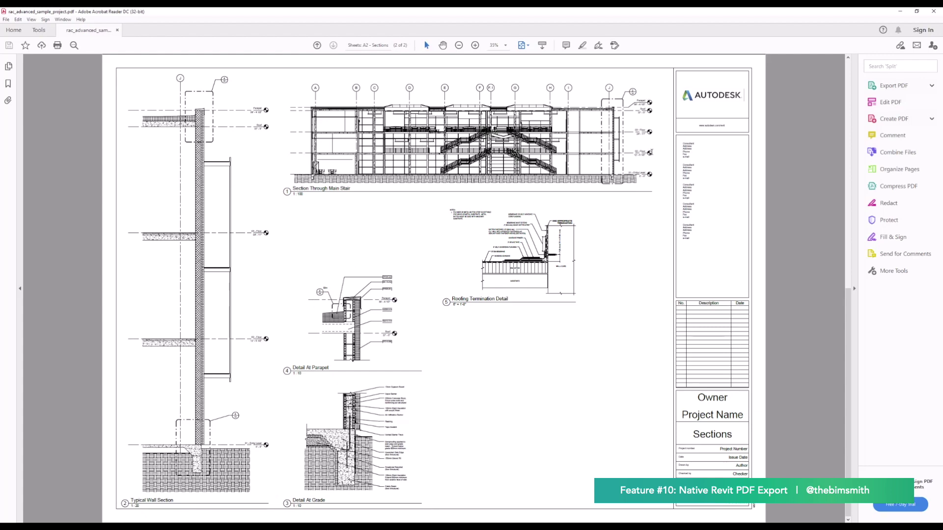
{"action": "scroll", "coordinate": [652, 177], "scroll_direction": "up", "scroll_amount": 1}
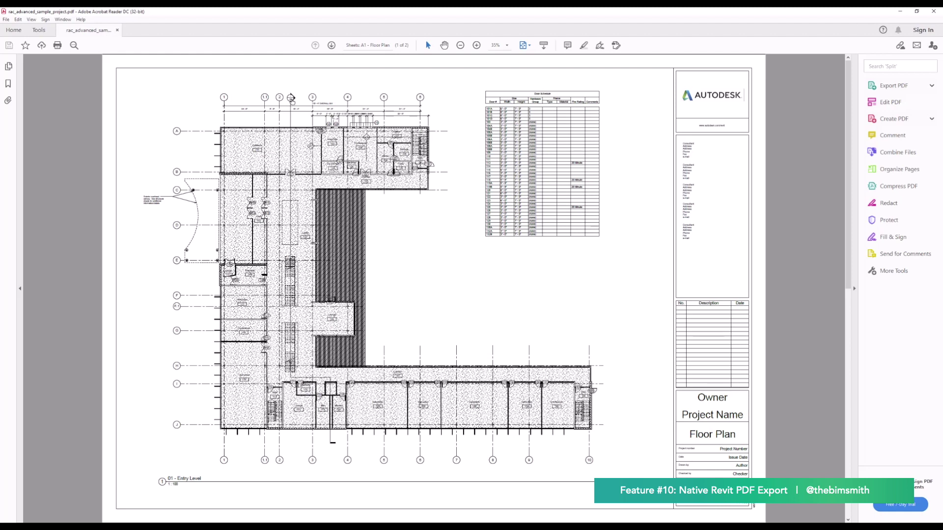
{"action": "scroll", "coordinate": [477, 267], "scroll_direction": "down", "scroll_amount": 1}
{"action": "scroll", "coordinate": [477, 268], "scroll_direction": "up", "scroll_amount": 1}
{"action": "scroll", "coordinate": [477, 265], "scroll_direction": "down", "scroll_amount": 1}
{"action": "scroll", "coordinate": [477, 263], "scroll_direction": "up", "scroll_amount": 1}
{"action": "scroll", "coordinate": [477, 260], "scroll_direction": "down", "scroll_amount": 1}
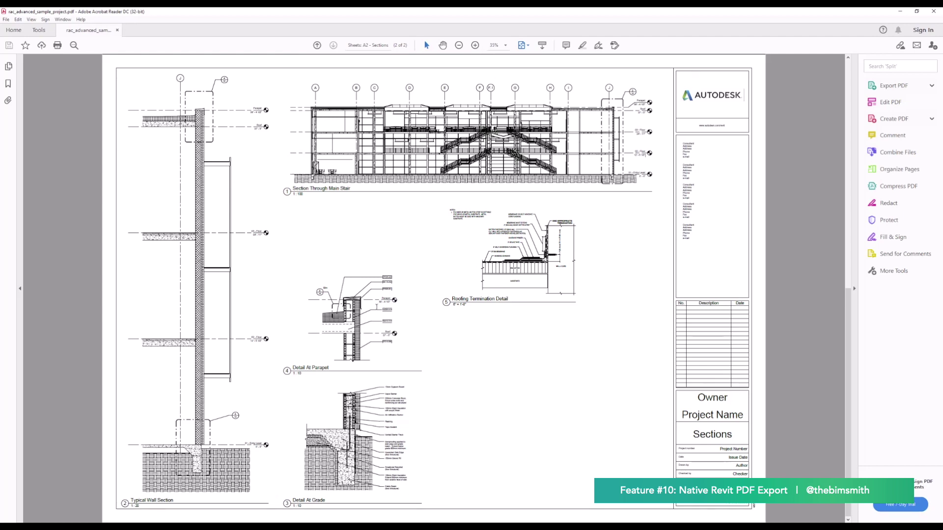
{"action": "scroll", "coordinate": [465, 207], "scroll_direction": "up", "scroll_amount": 3}
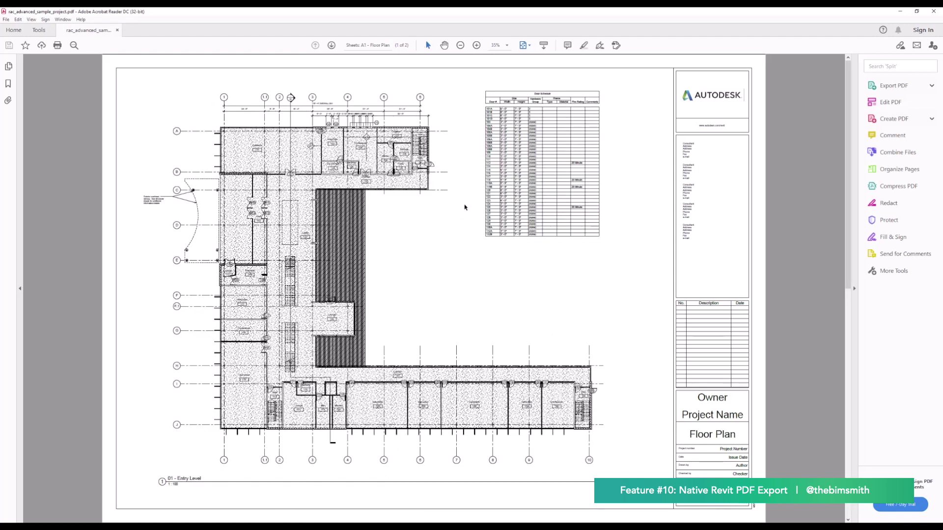